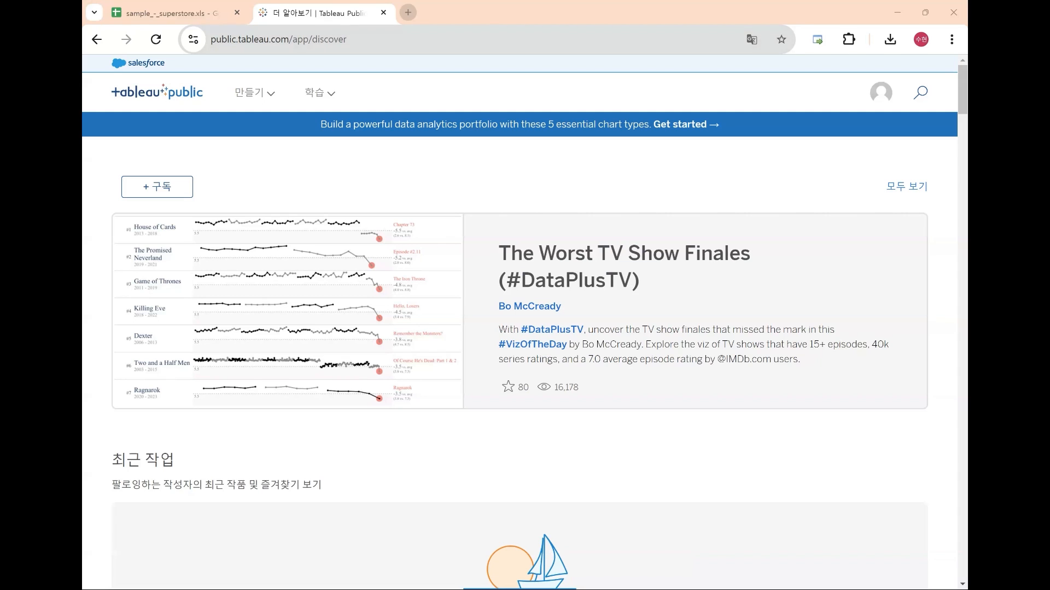
Search Google for tableau in a new tab, reach the Tableau Public site through its product page, and close that tab.
left_click(408, 12)
left_click(438, 231)
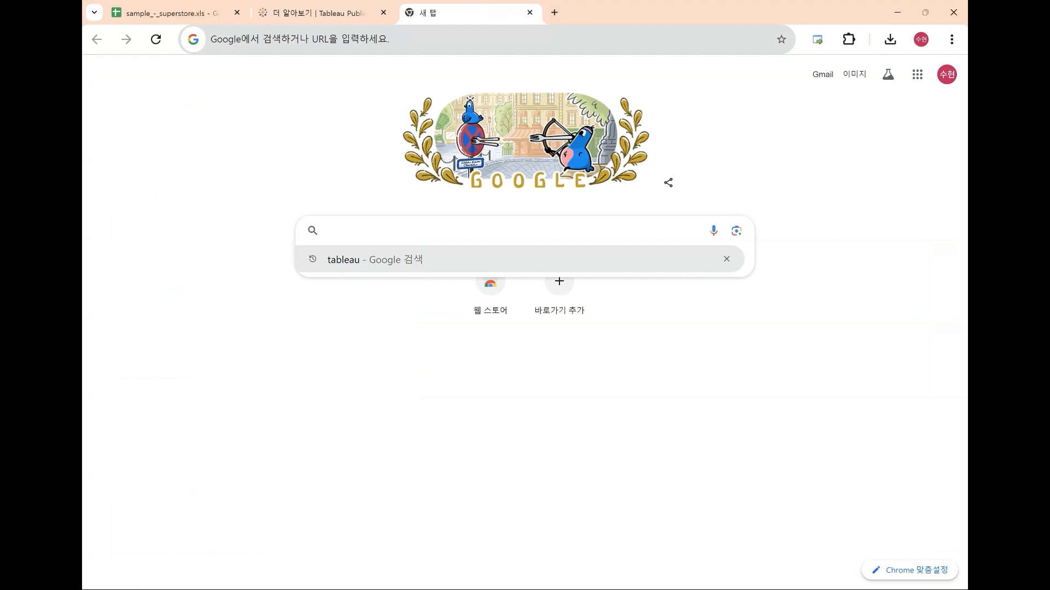
left_click(375, 260)
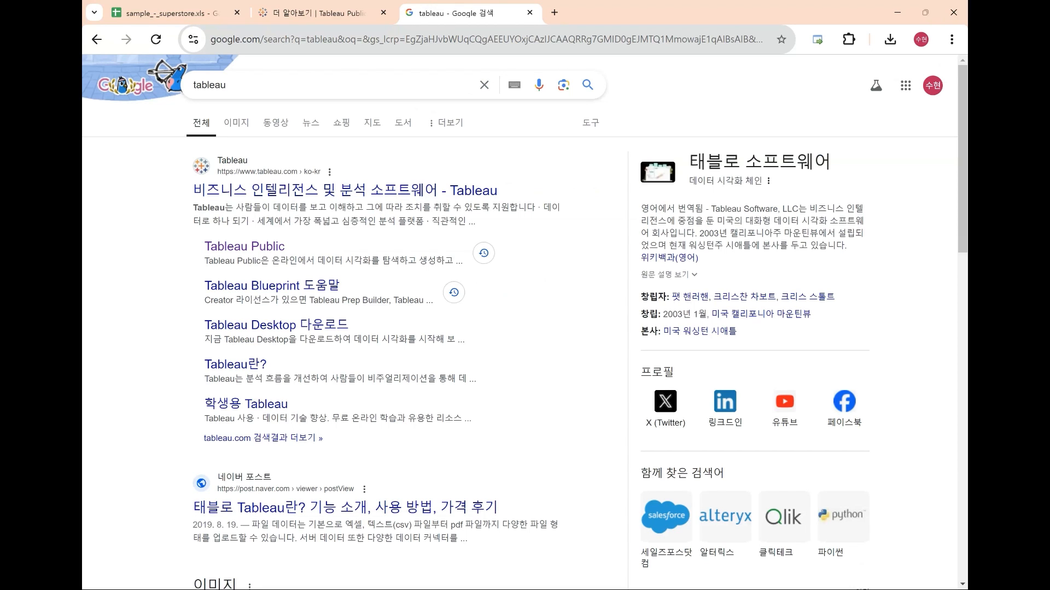
left_click(244, 247)
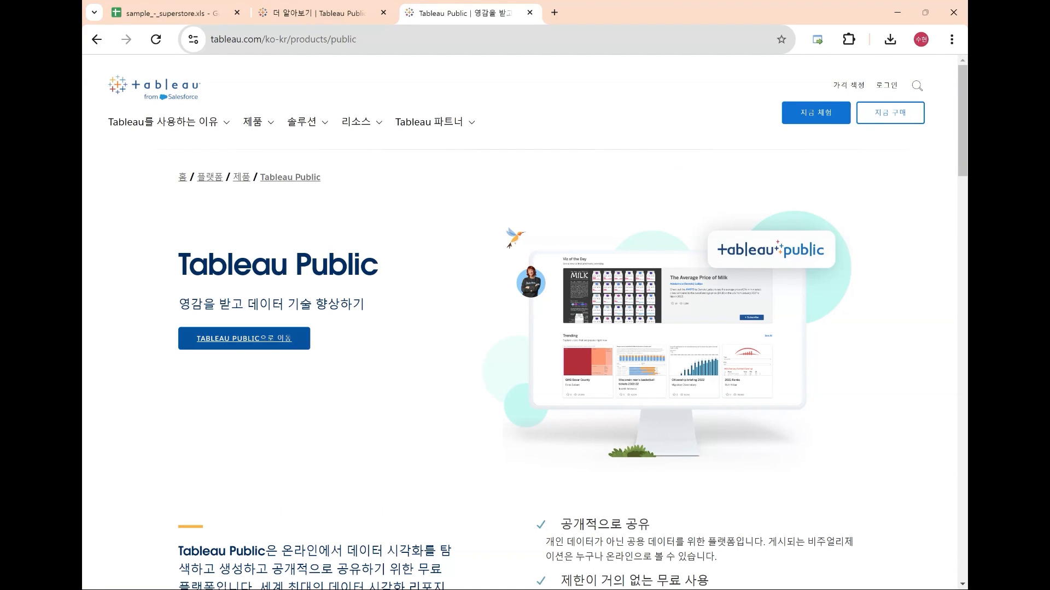
left_click(244, 338)
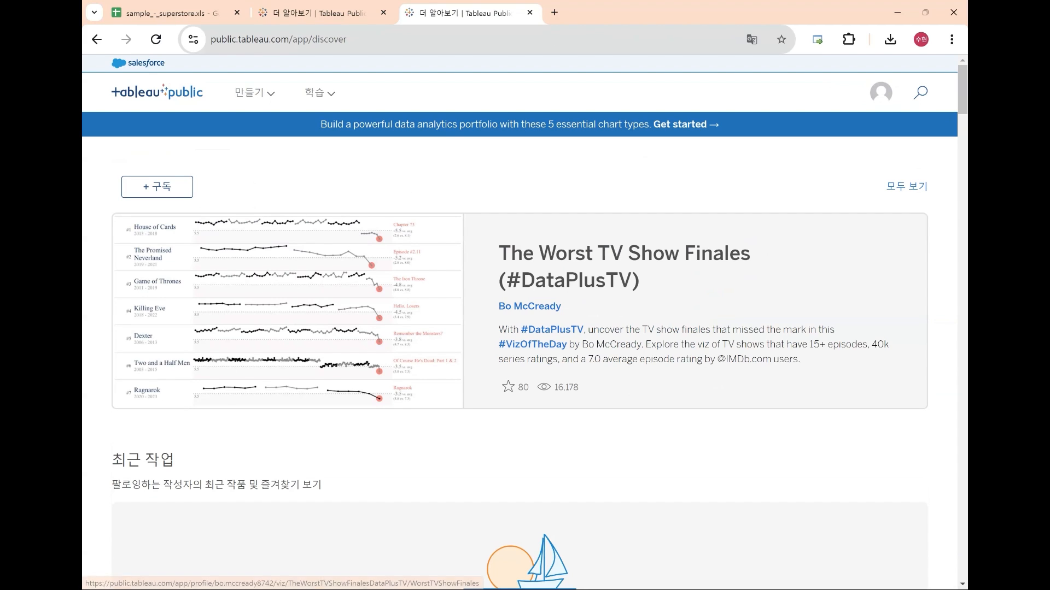
left_click(530, 12)
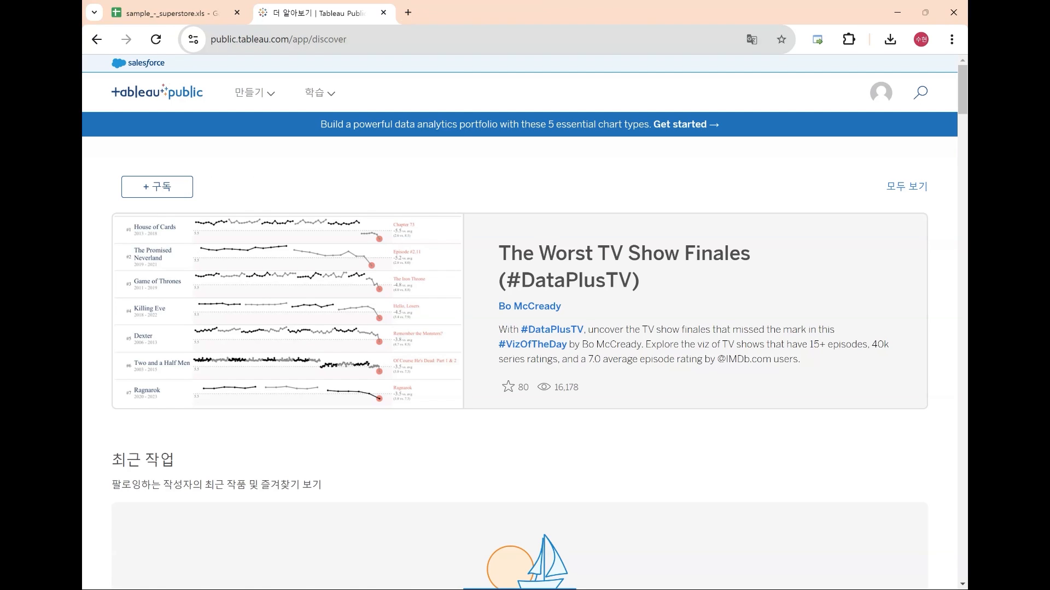
Start a web-authored workbook, view the connectors offered for connecting to data, and return to the Tableau Public discover page.
mouse_move(255, 93)
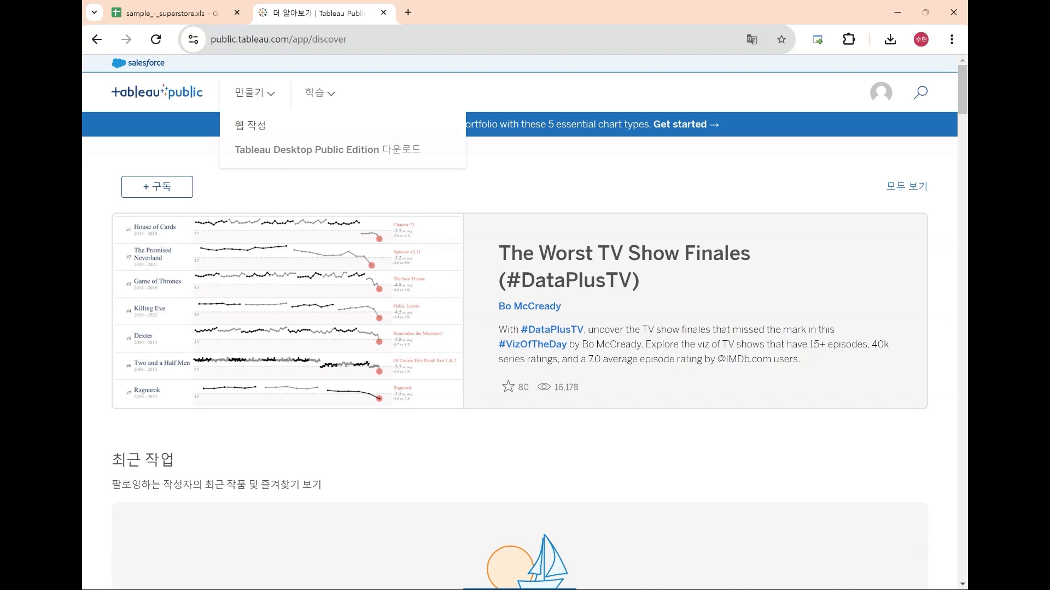
left_click(251, 125)
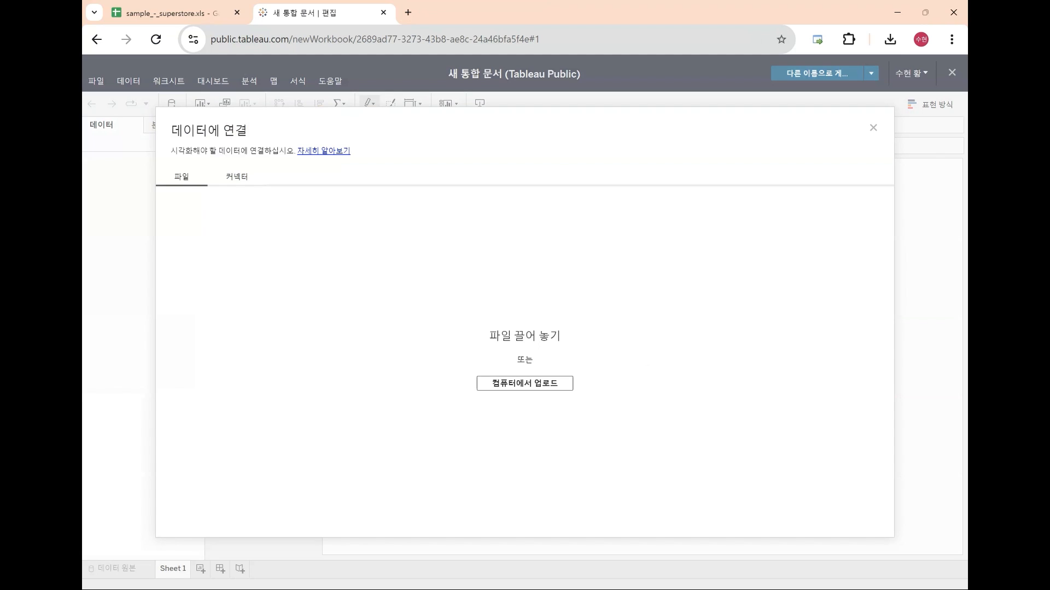
left_click(236, 177)
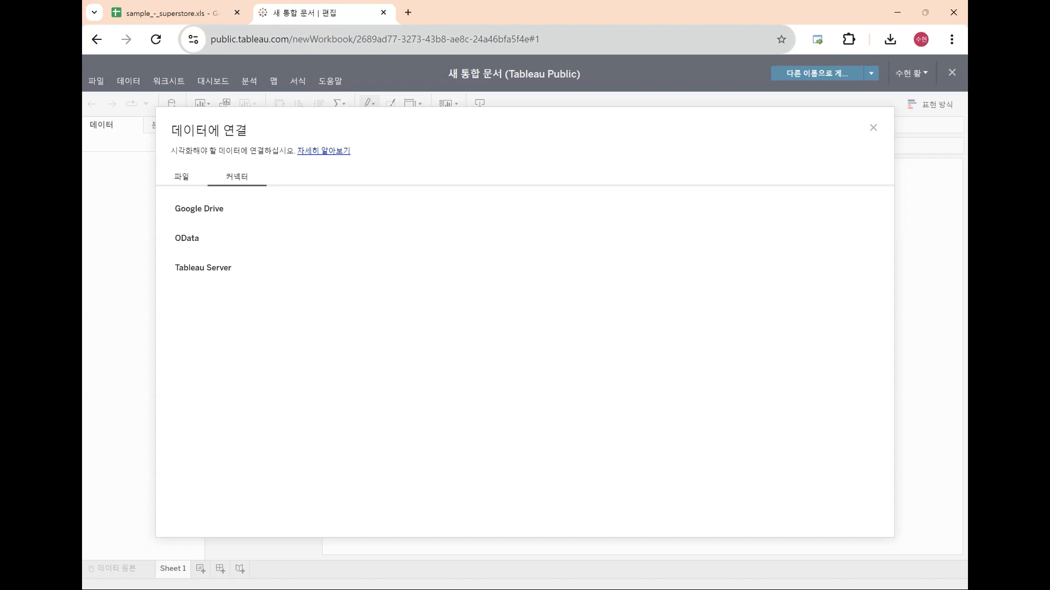
left_click(97, 40)
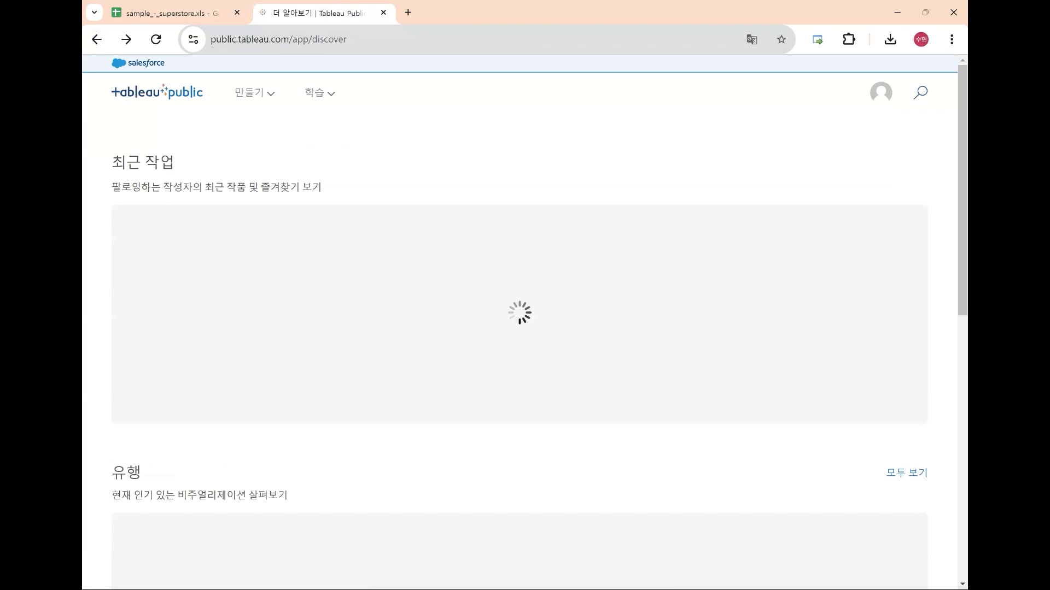
Open the Tableau Desktop Public Edition download page and examine its registration form.
mouse_move(255, 93)
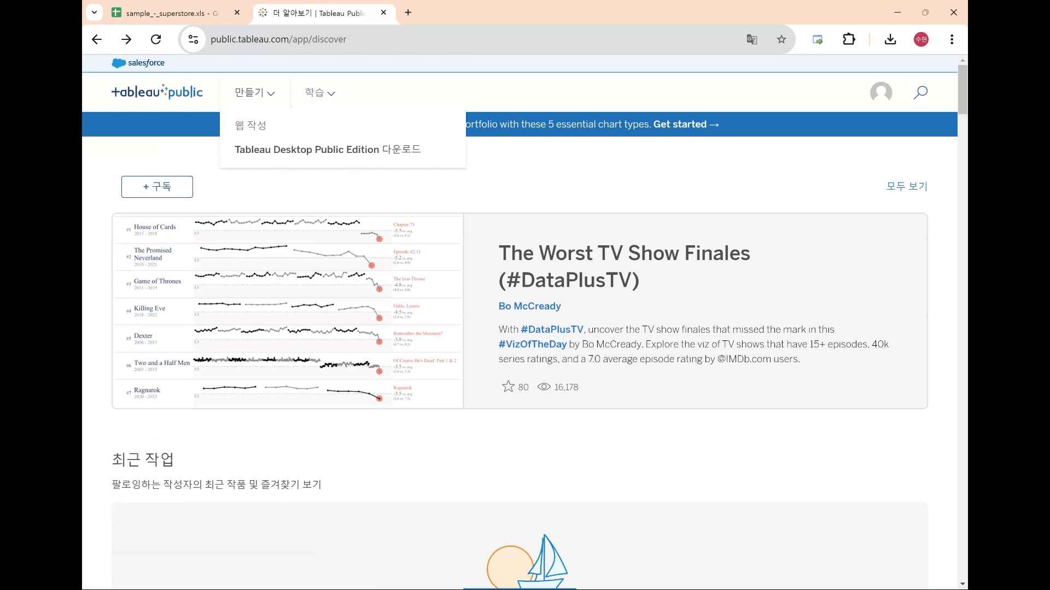
left_click(328, 149)
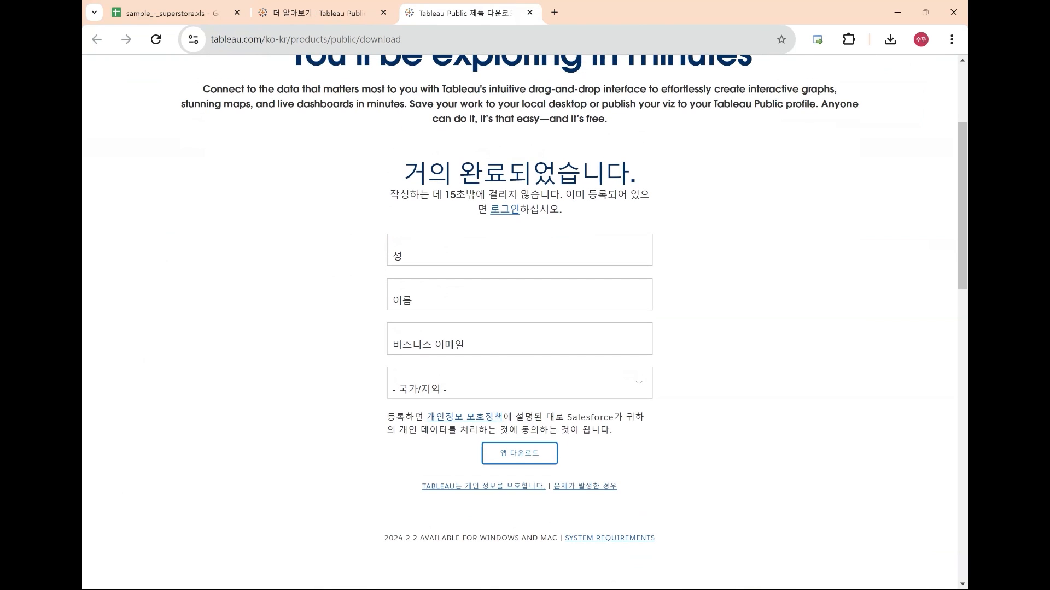
scroll(520, 322, "up", 1)
scroll(519, 322, "down", 1)
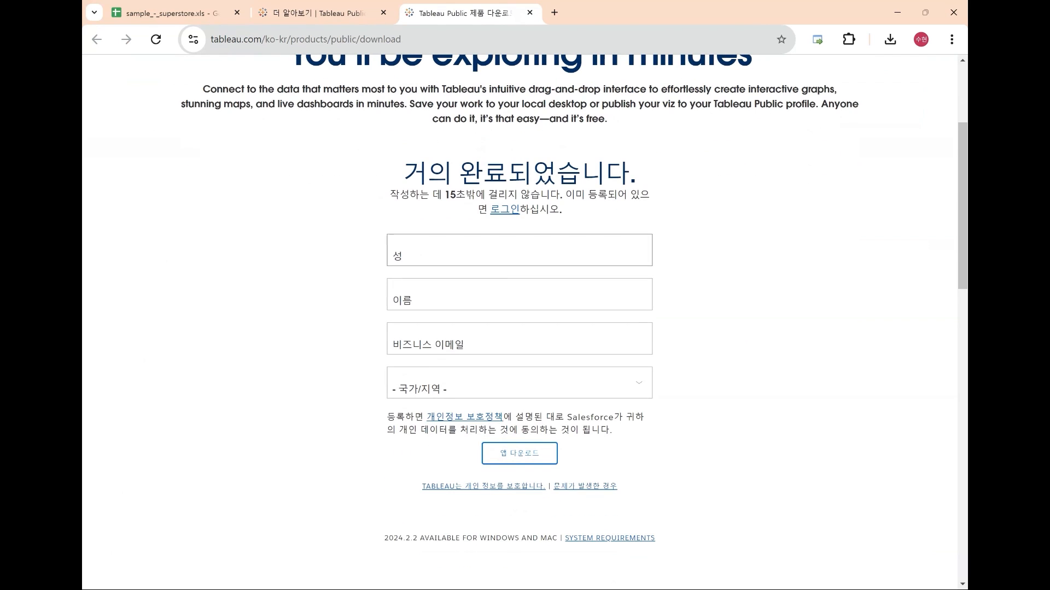
scroll(519, 382, "down", 1)
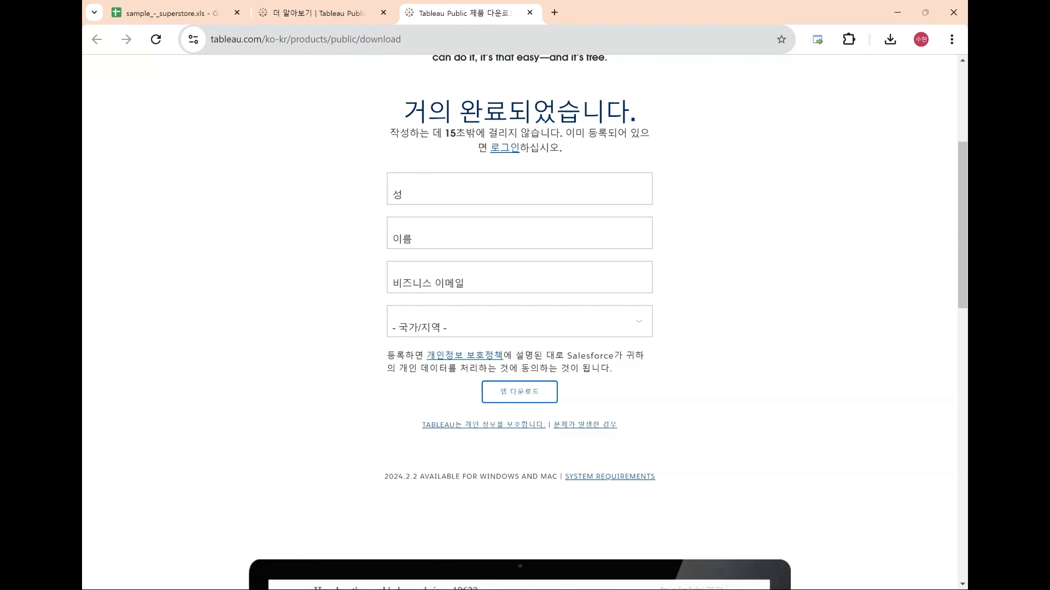
scroll(520, 328, "up", 1)
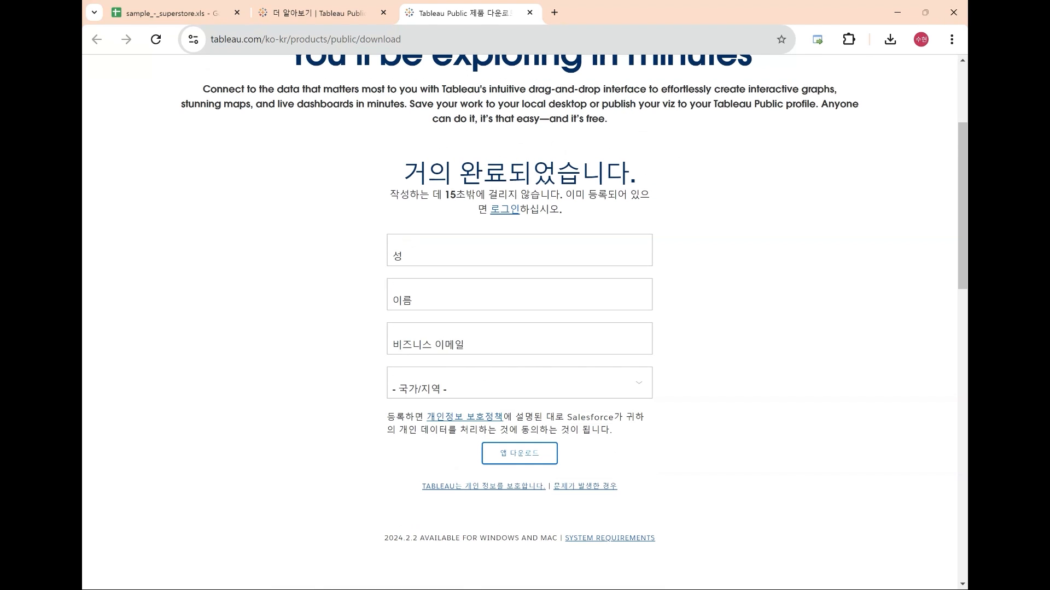
scroll(520, 323, "up", 1)
scroll(519, 322, "down", 1)
Switch to the Tableau Public desktop window 문서2 and list the additional server connectors.
mouse_move(702, 589)
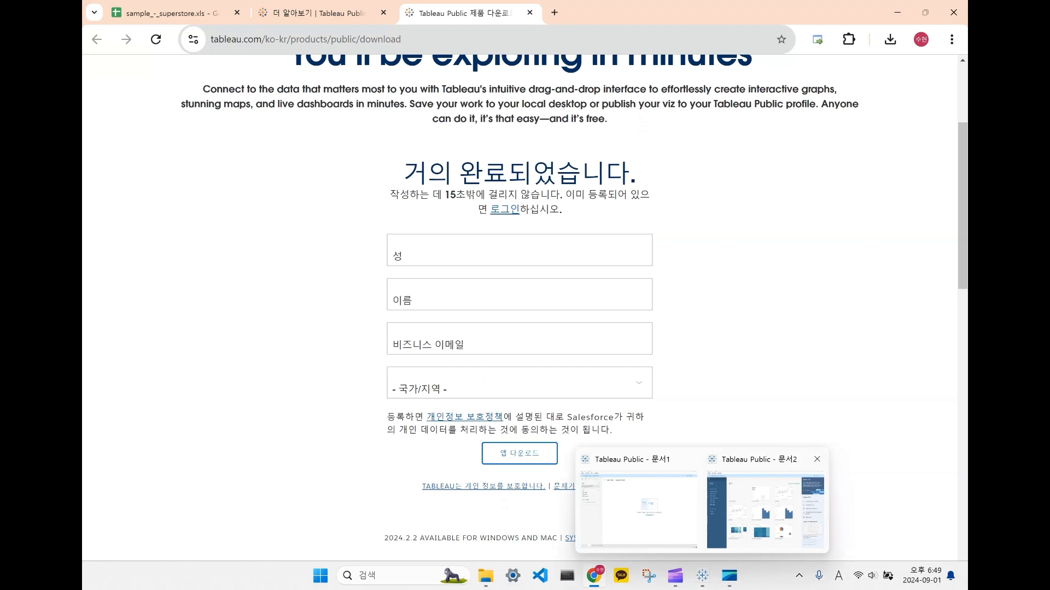
left_click(765, 511)
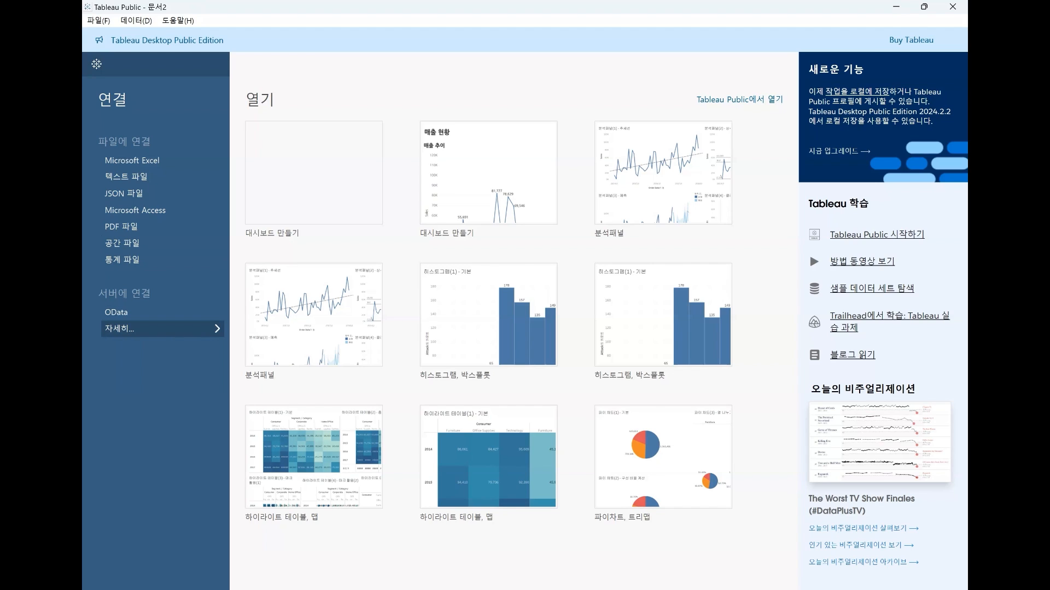
left_click(162, 329)
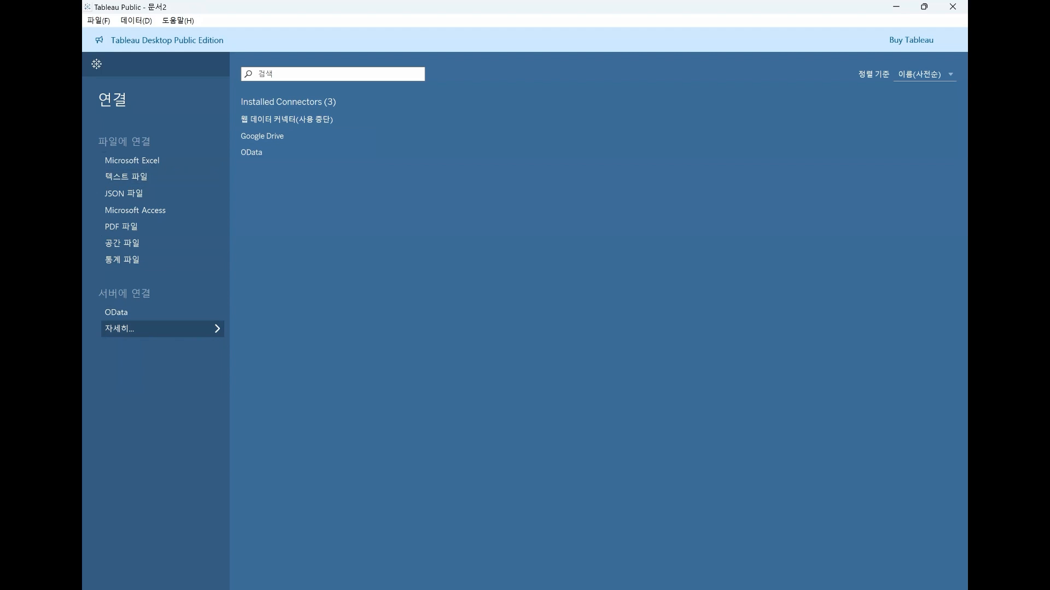
Connect to the Microsoft Excel file sample_-_superstore from the 데이터셋 folder.
left_click(132, 160)
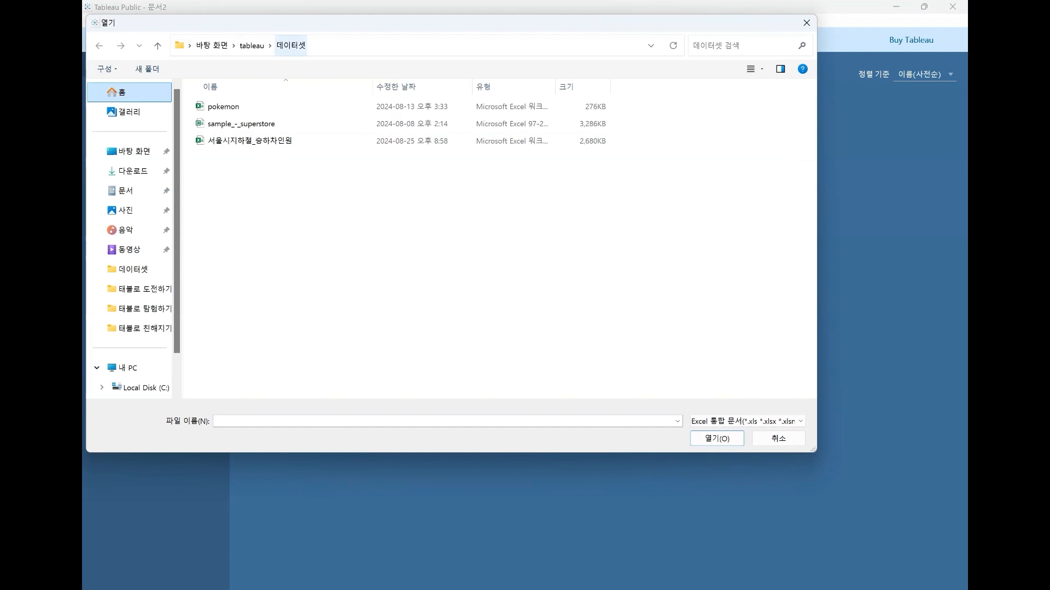
left_click(778, 438)
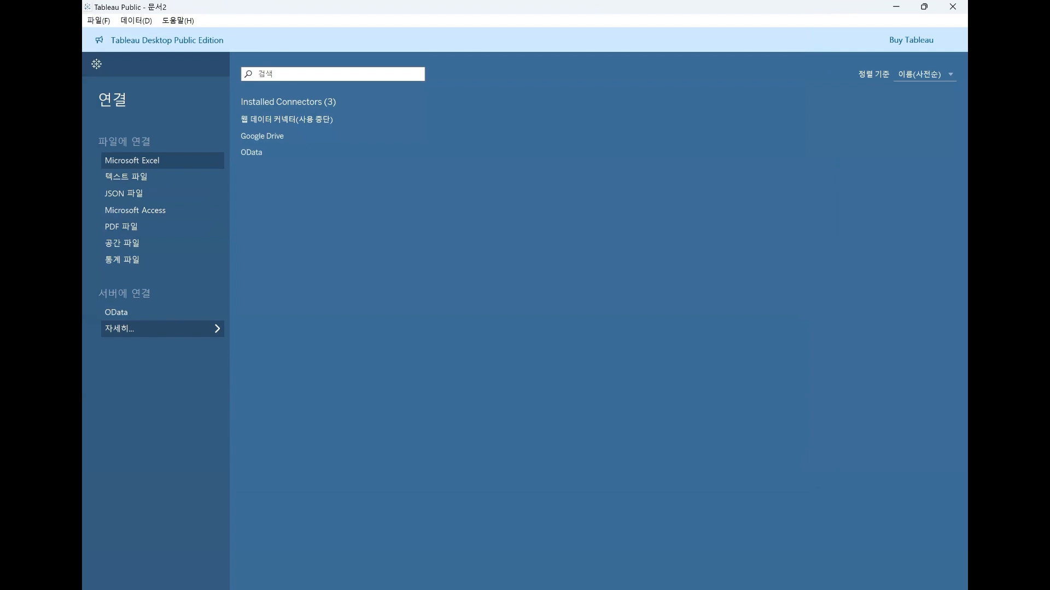
left_click(132, 160)
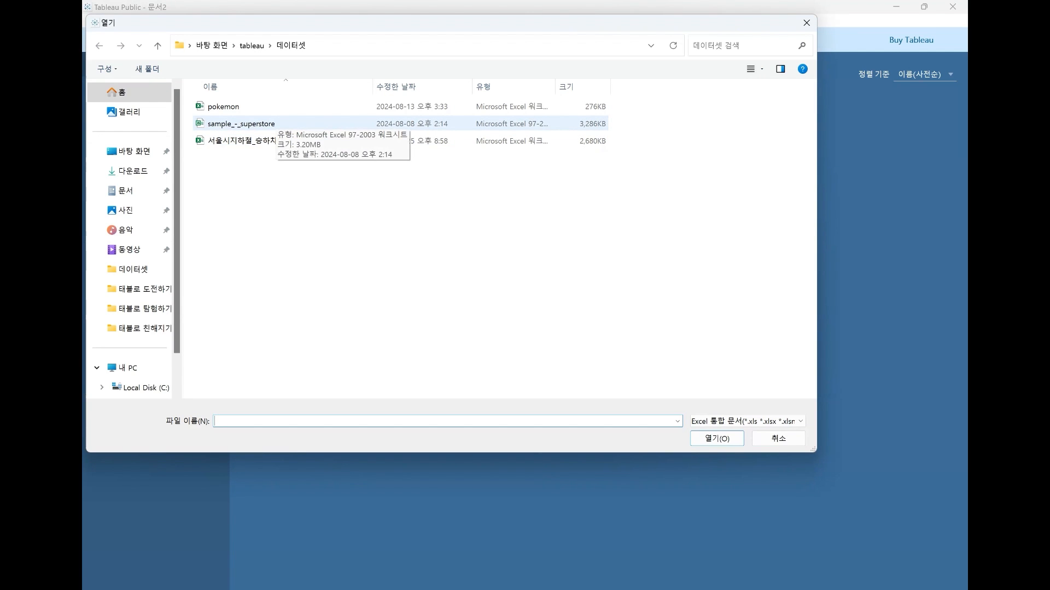
left_click(276, 124)
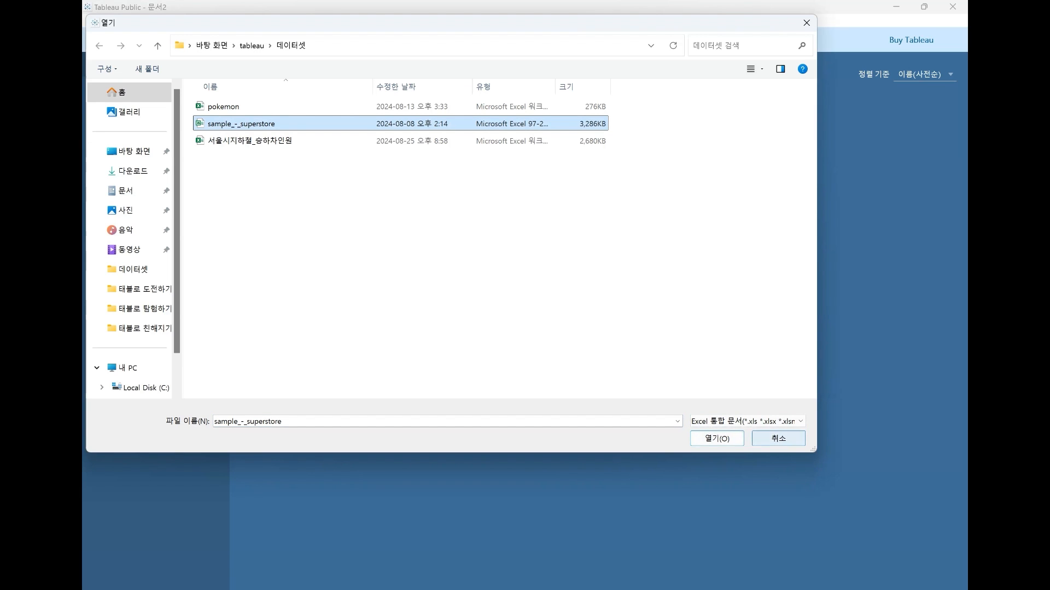
left_click(716, 439)
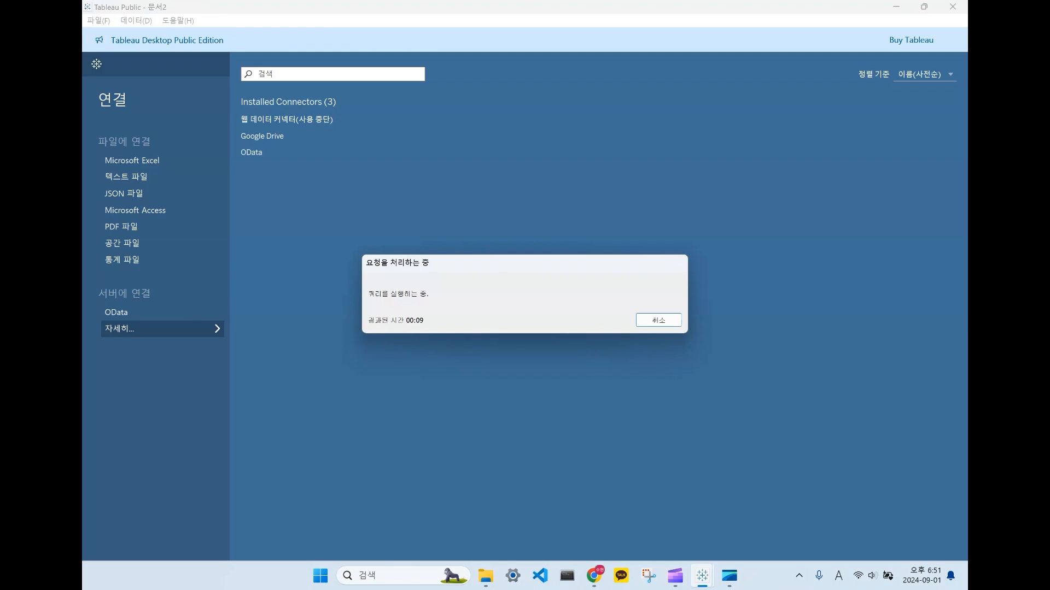
Switch to the sample_-_superstore spreadsheet in Chrome and examine the Order ID, Order Date and Ship Date columns of the Orders sheet.
left_click(593, 575)
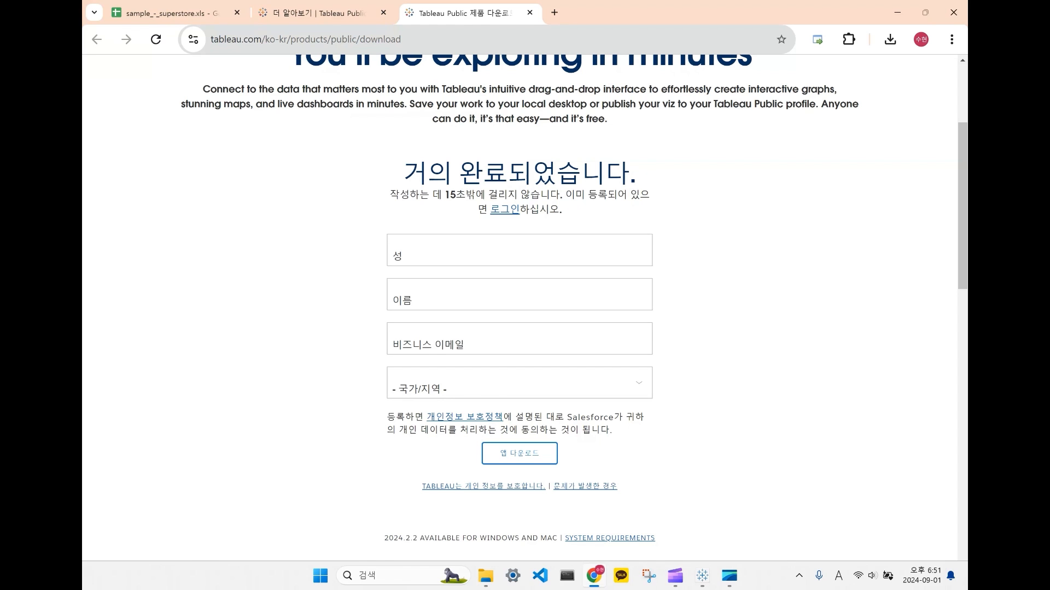
left_click(164, 13)
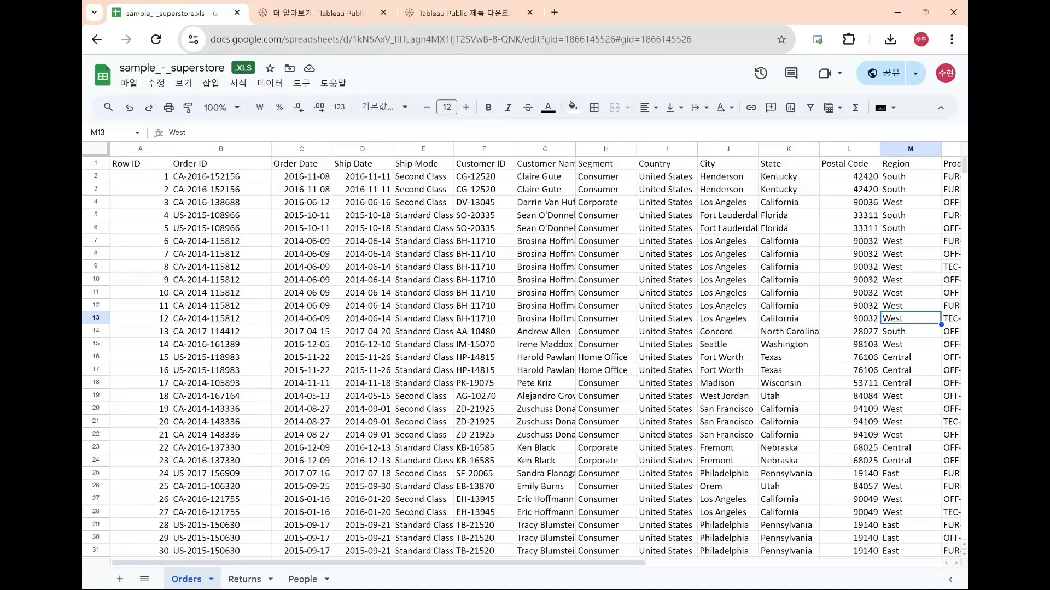
left_click_drag(221, 163, 221, 499)
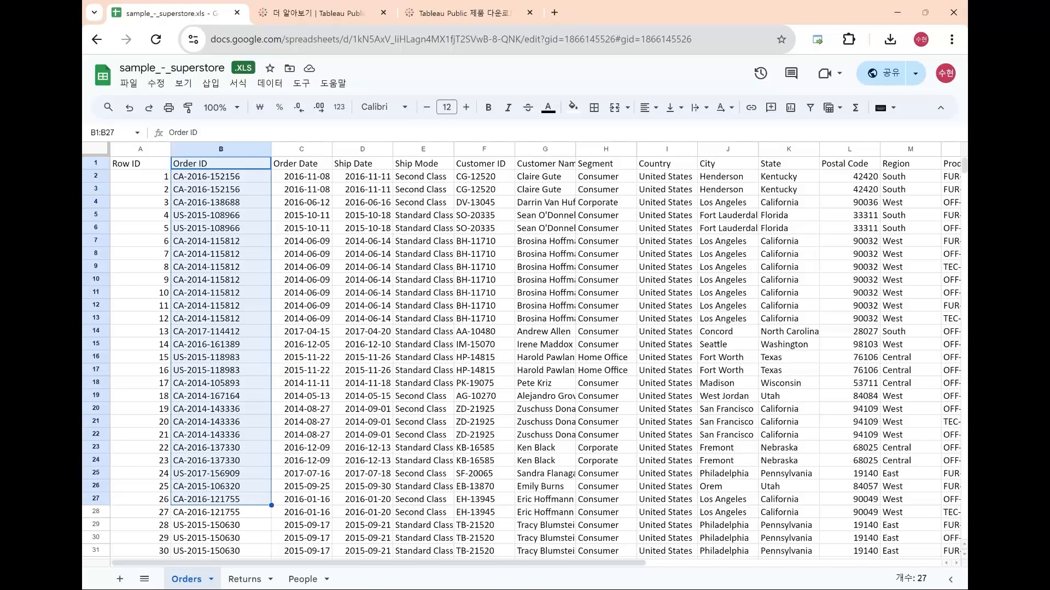
left_click(363, 306)
left_click_drag(302, 163, 302, 409)
left_click_drag(362, 163, 363, 202)
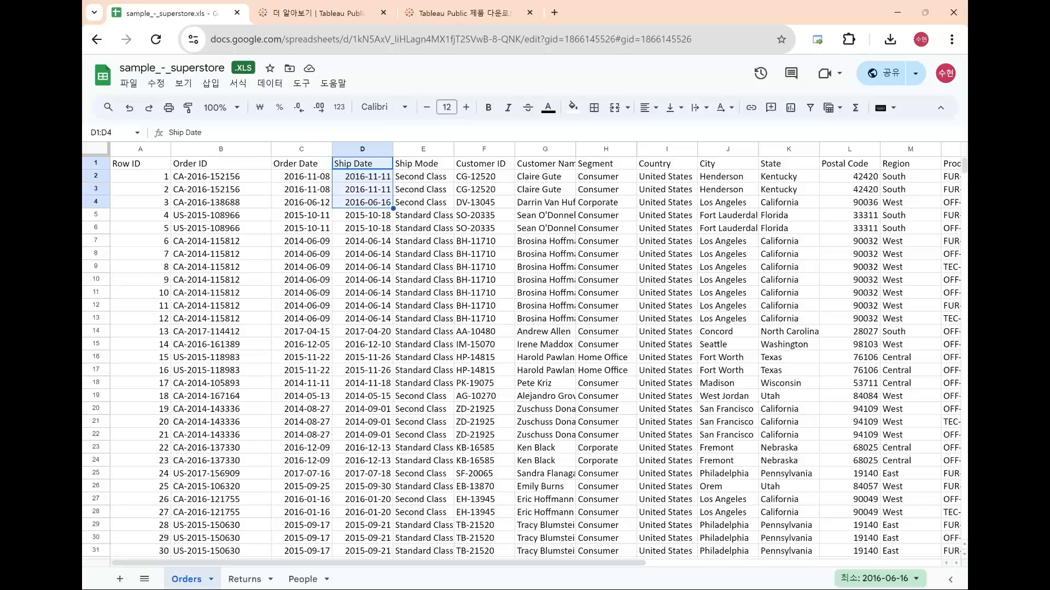
left_click(423, 189)
Examine the customer and location columns from Customer ID to Region, and the product columns from Product ID to Product Name.
scroll(536, 353, "right", 3)
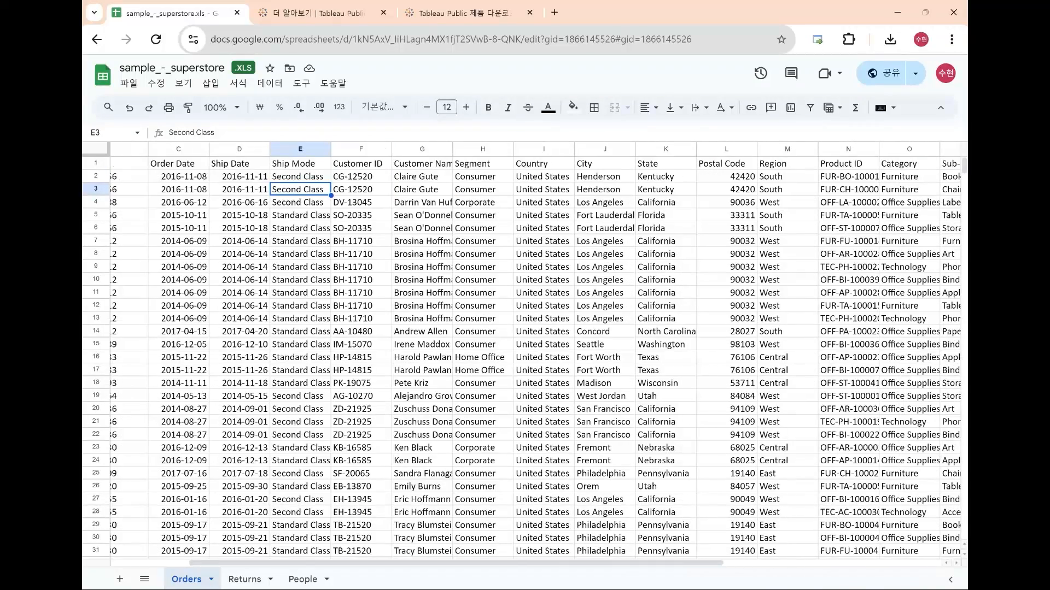
left_click_drag(360, 164, 787, 435)
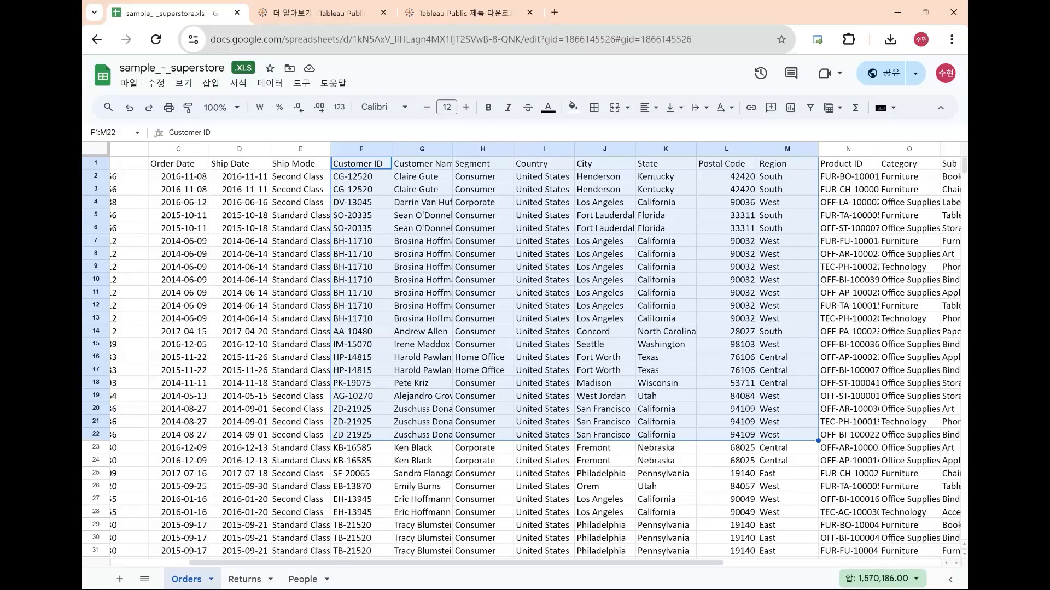
scroll(525, 355, "right", 5)
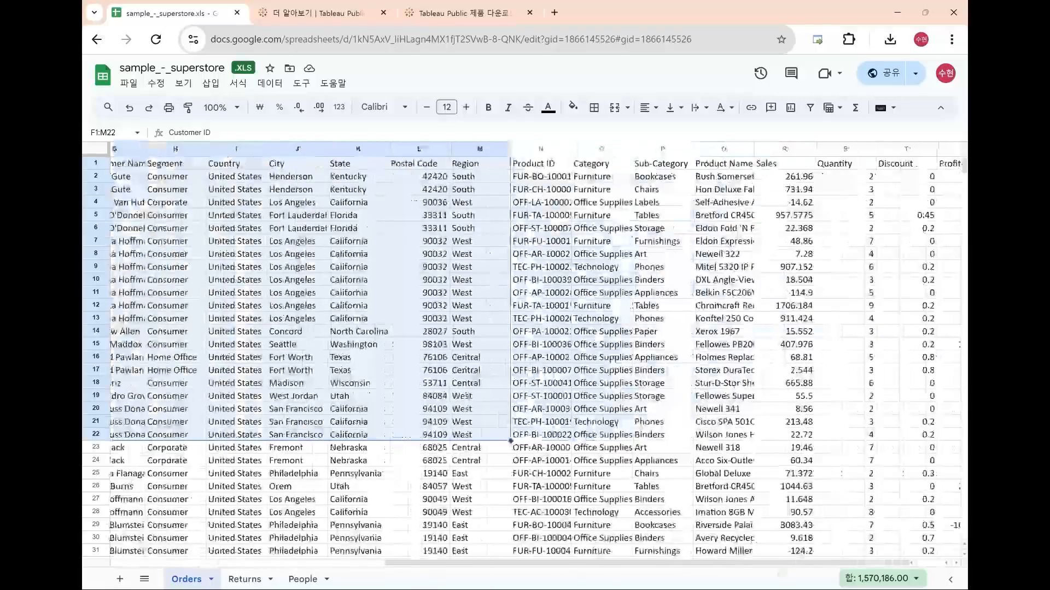
left_click_drag(503, 164, 685, 434)
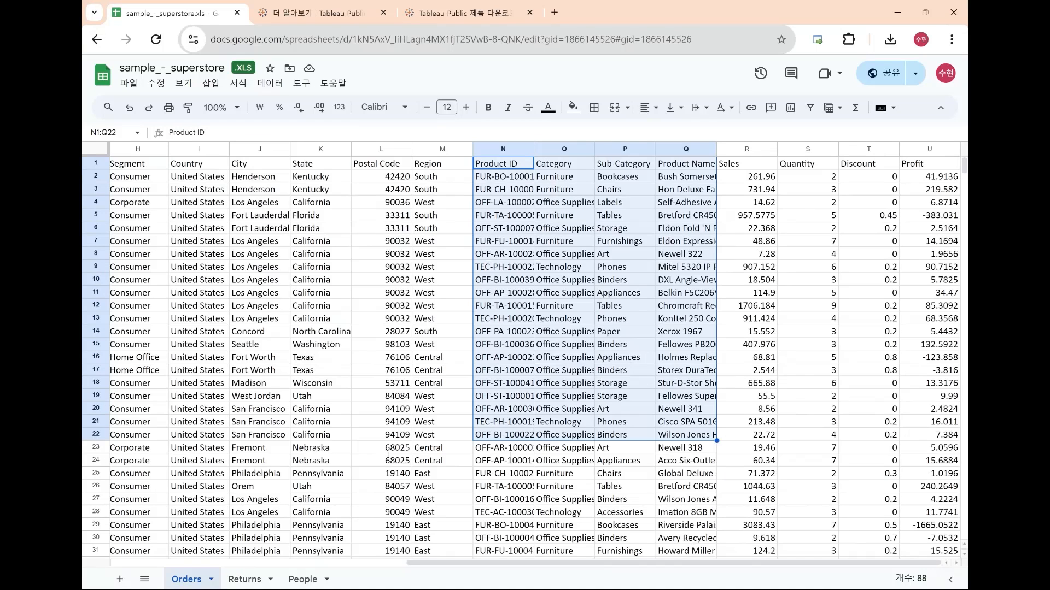
Examine the Sales, Quantity, Discount and Profit columns of the Orders sheet, then clear the range selection.
left_click(747, 228)
left_click_drag(747, 164, 929, 421)
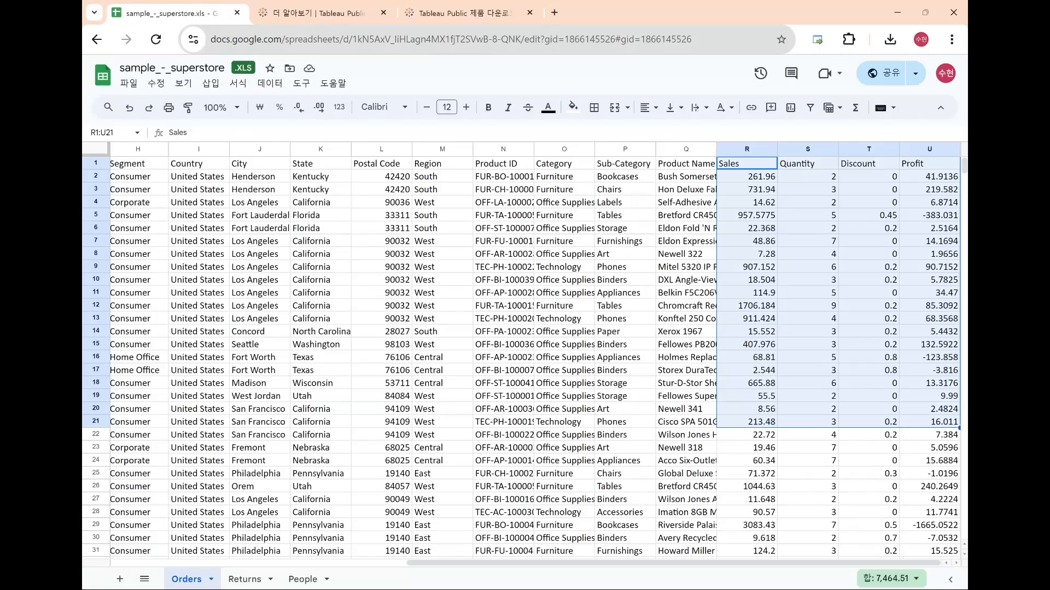
left_click(747, 228)
left_click_drag(747, 176, 808, 215)
left_click_drag(869, 422, 320, 448)
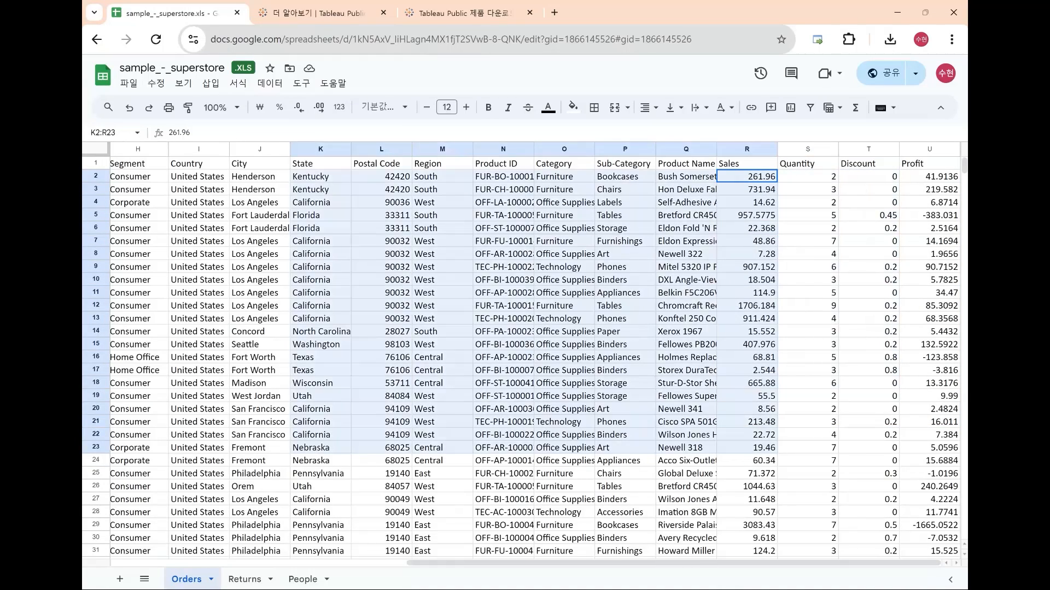
left_click(259, 384)
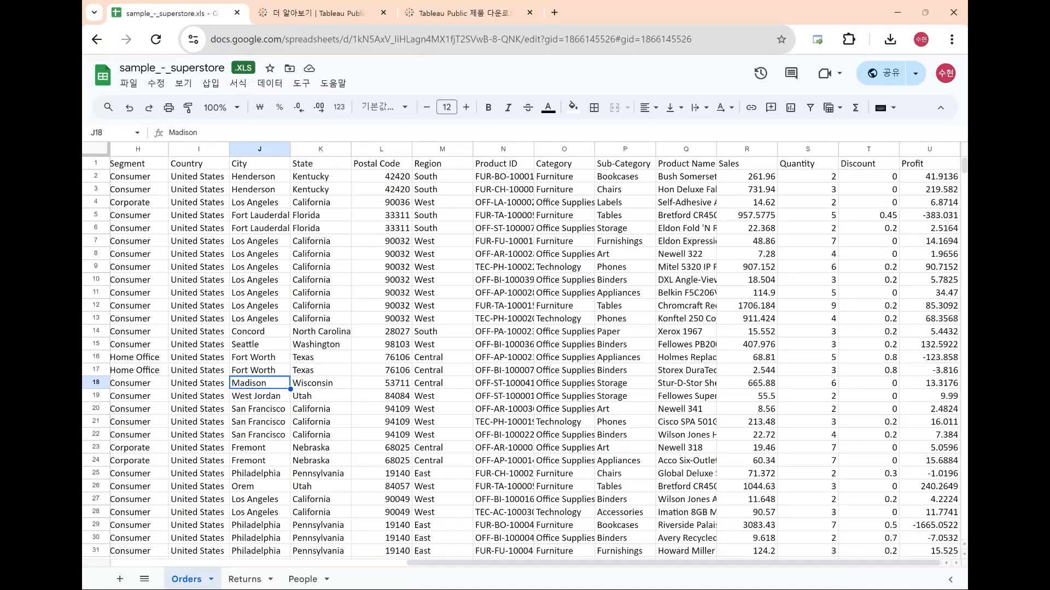
Open the Returns sheet to examine its Returned and Order ID columns.
scroll(535, 355, "left", 8)
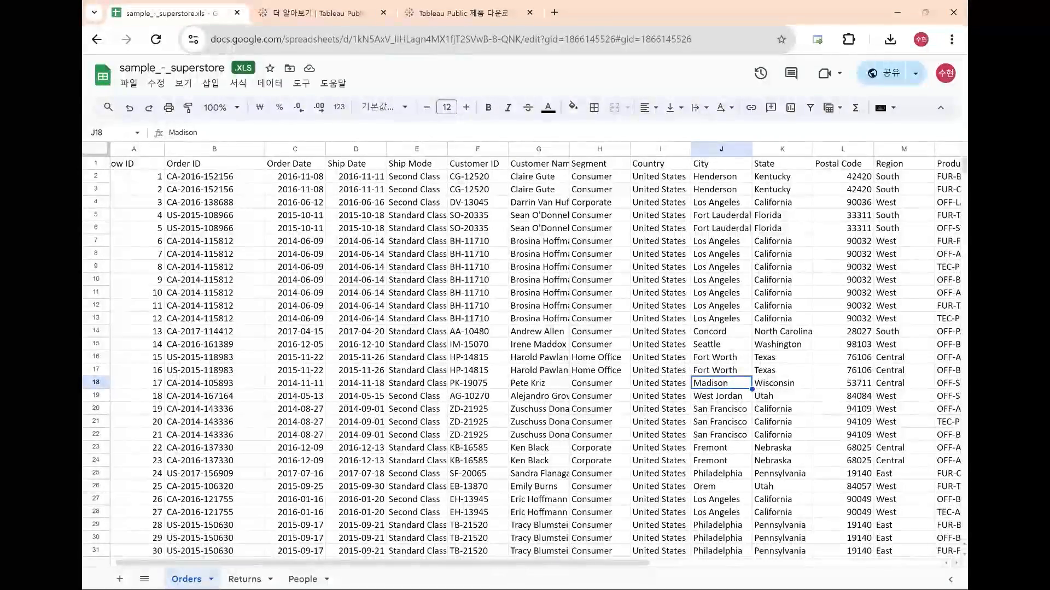
left_click(245, 580)
left_click(281, 435)
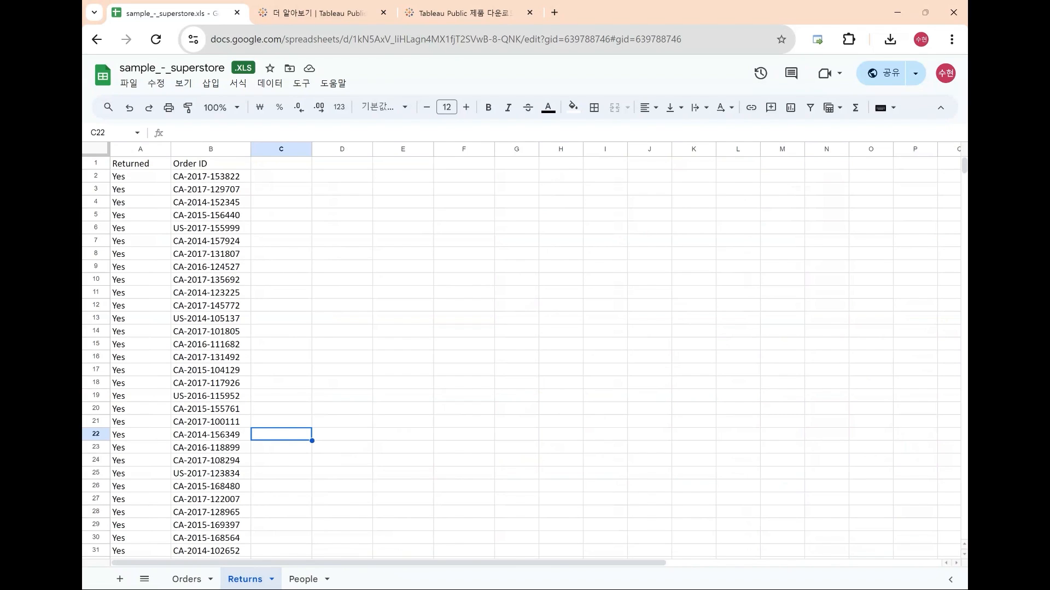
Review the returned order IDs and their Returned values further down the rows of the Returns sheet.
left_click_drag(211, 164, 211, 357)
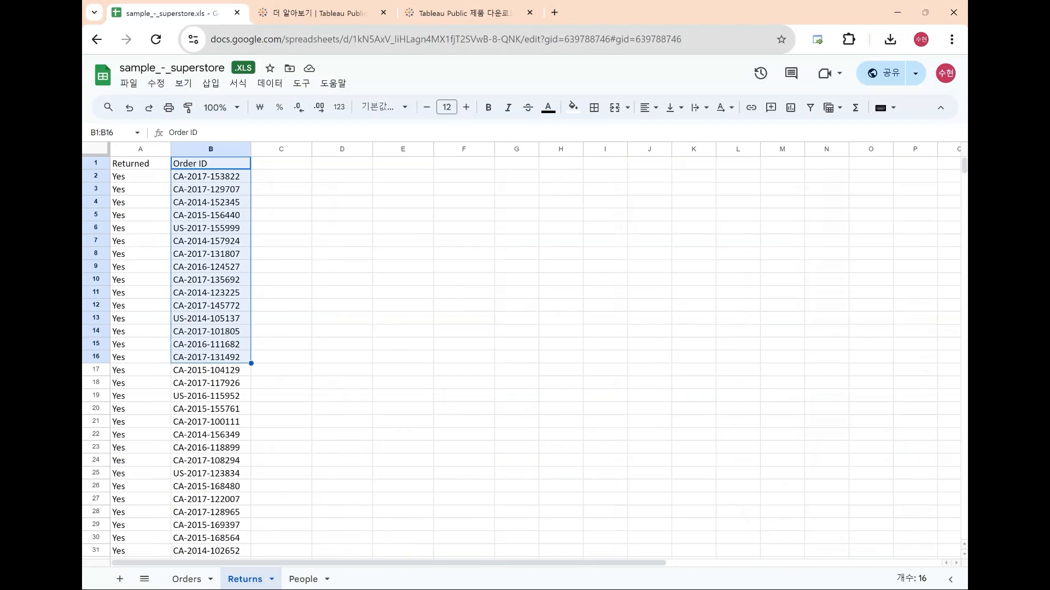
left_click(210, 228)
left_click_drag(141, 163, 140, 319)
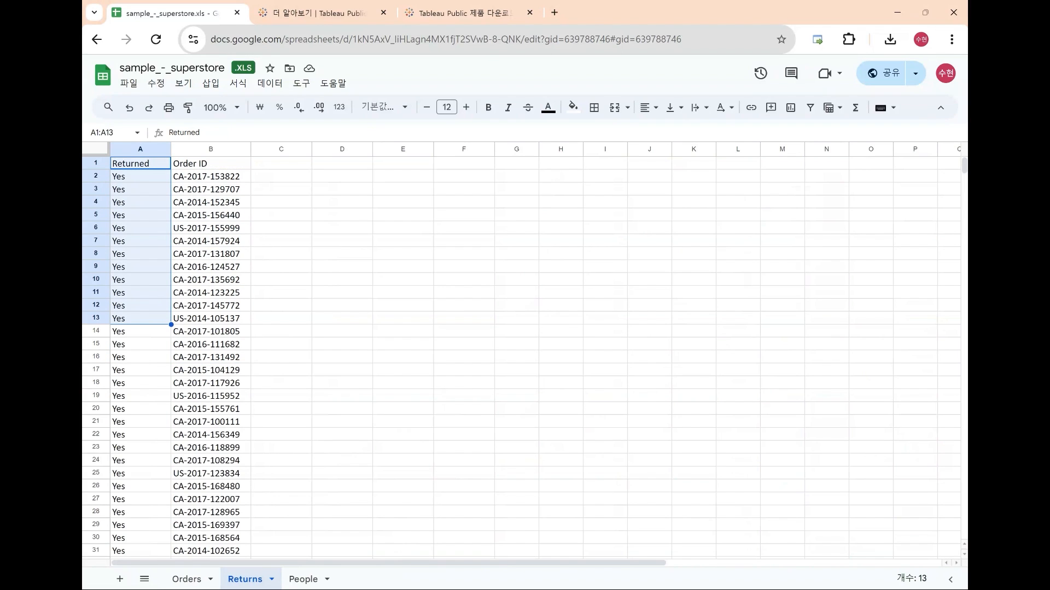
left_click(140, 319)
scroll(141, 319, "down", 12)
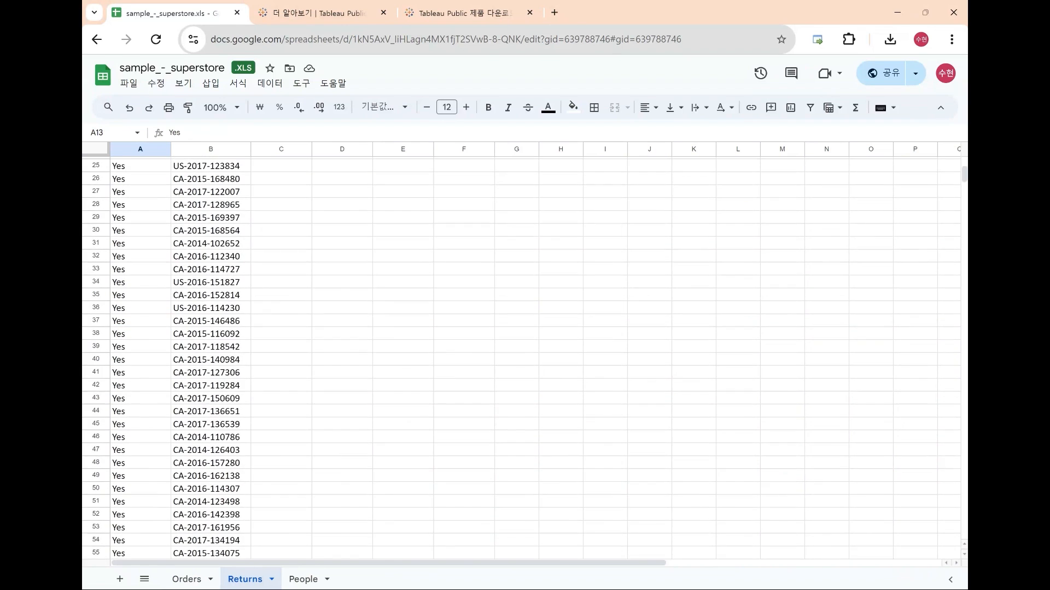
scroll(141, 318, "down", 3)
left_click_drag(140, 281, 211, 371)
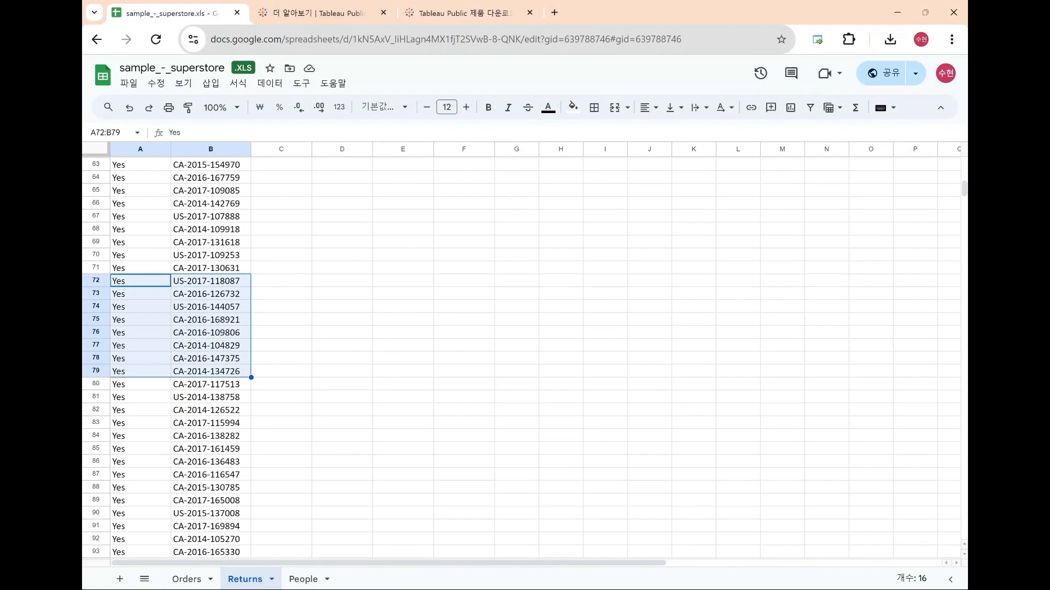
left_click(211, 449)
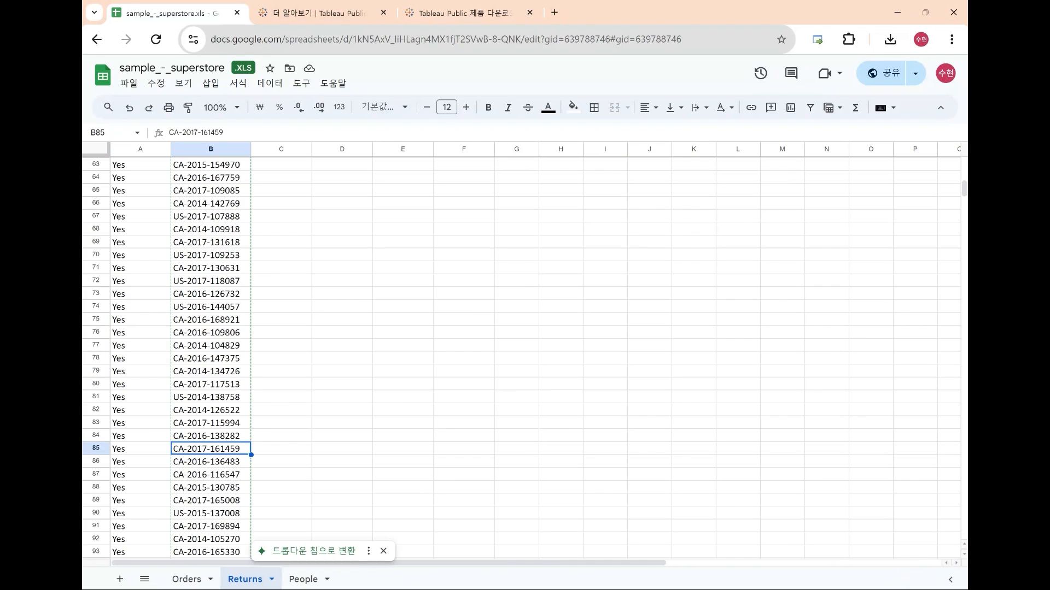
left_click(281, 398)
Examine the Person and Region columns of the People sheet, then go back to the Orders sheet.
left_click(304, 579)
left_click(303, 580)
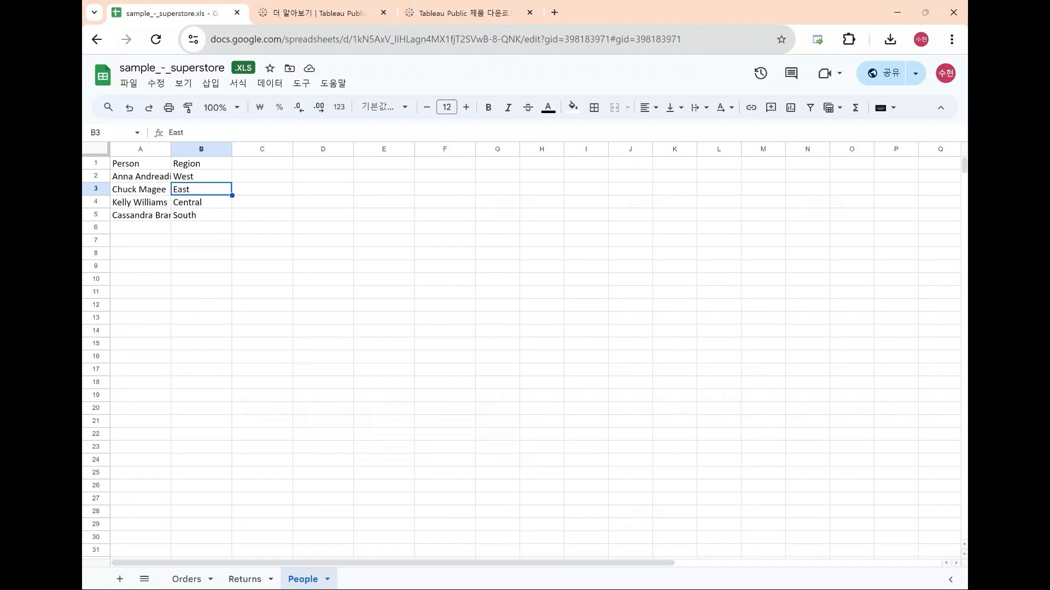
left_click(187, 580)
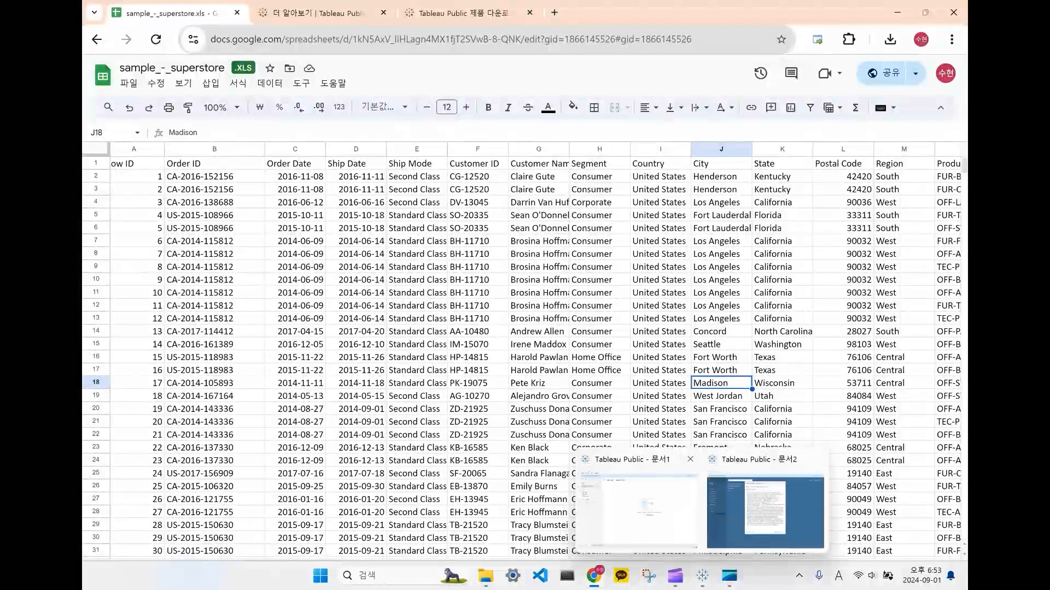
Switch to the Tableau Public workbook, add the Orders table to the data model and preview its fields.
left_click(702, 576)
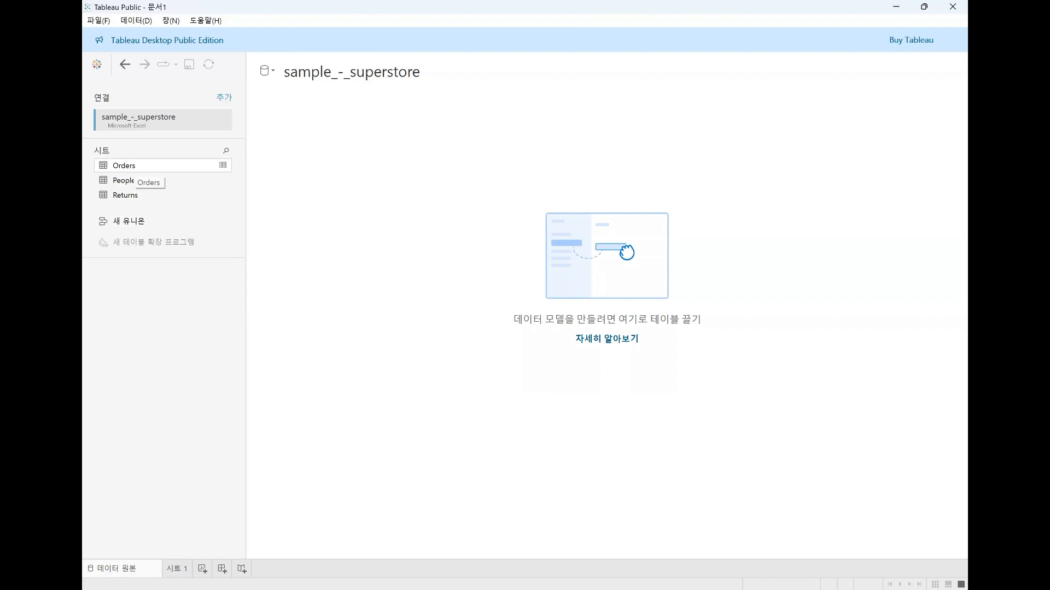
left_click_drag(131, 165, 583, 250)
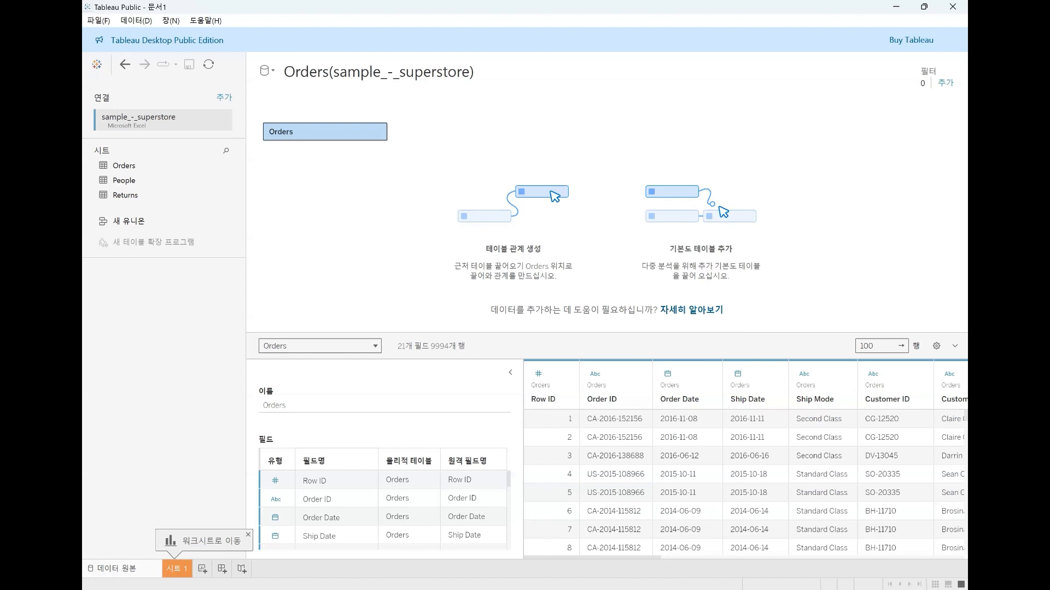
scroll(744, 459, "right", 10)
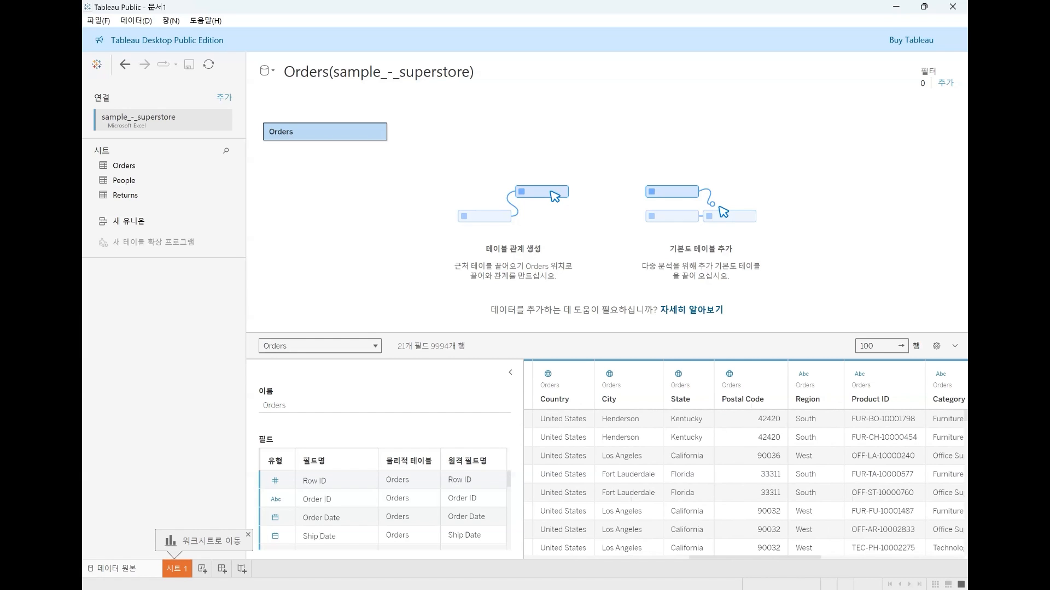
Open worksheet 시트 1, place the Sales measure in the empty view and look over its aggregation options.
left_click(177, 569)
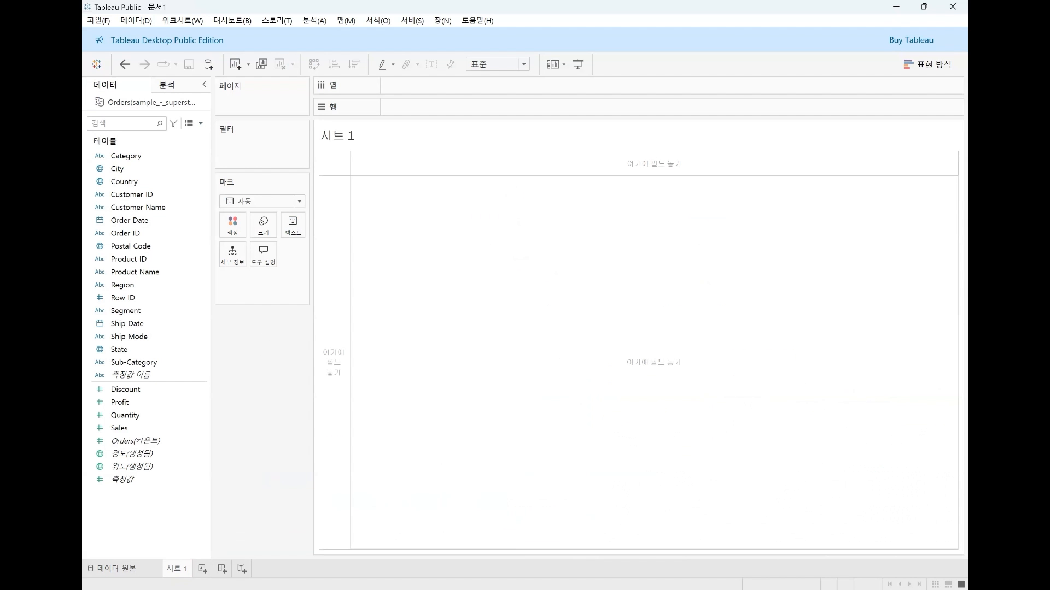
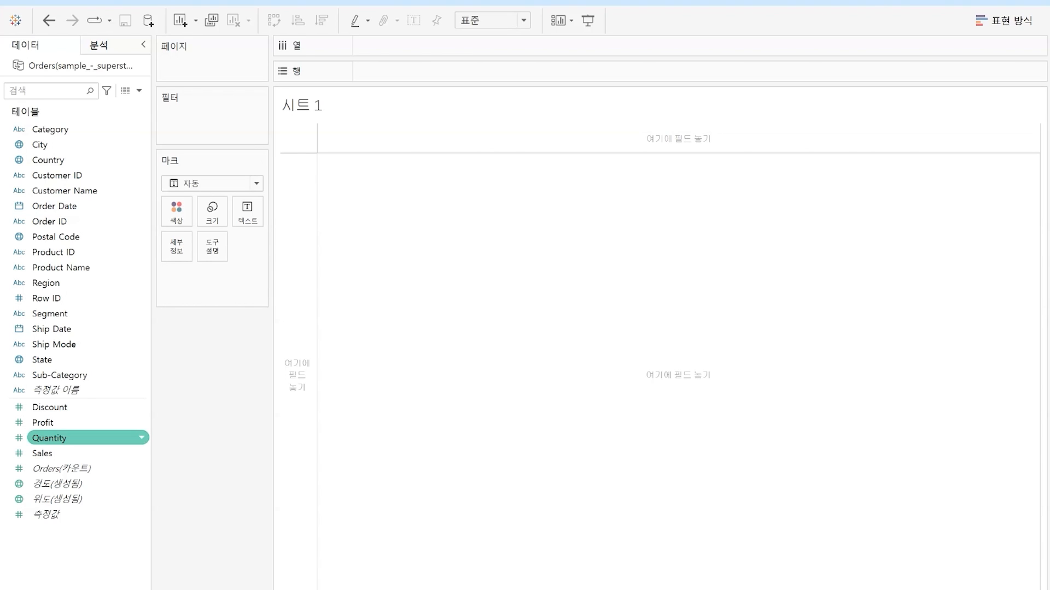
left_click_drag(71, 453, 536, 260)
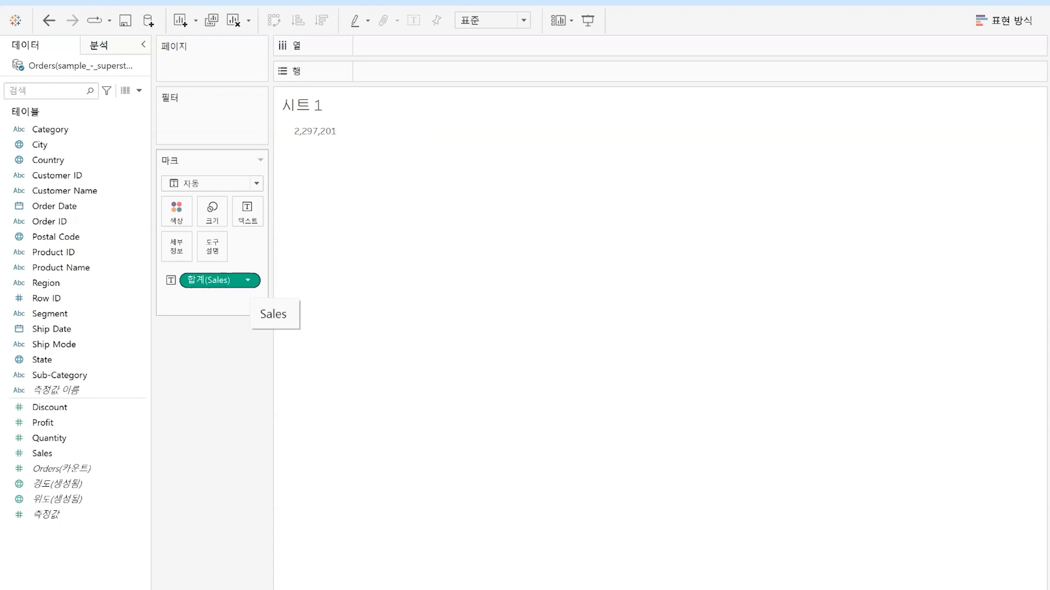
left_click(248, 280)
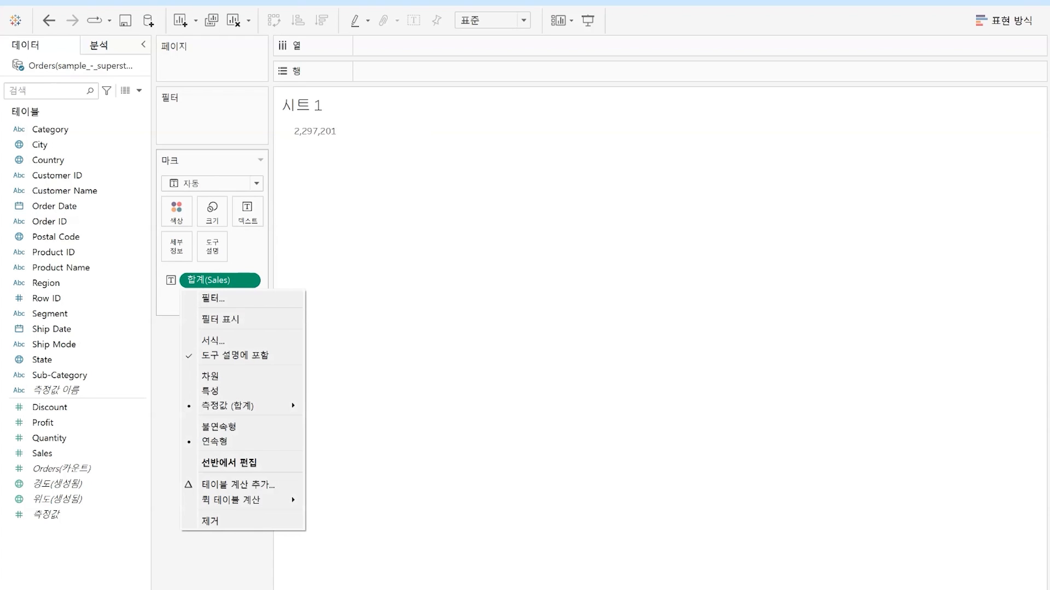
mouse_move(235, 405)
key("Escape")
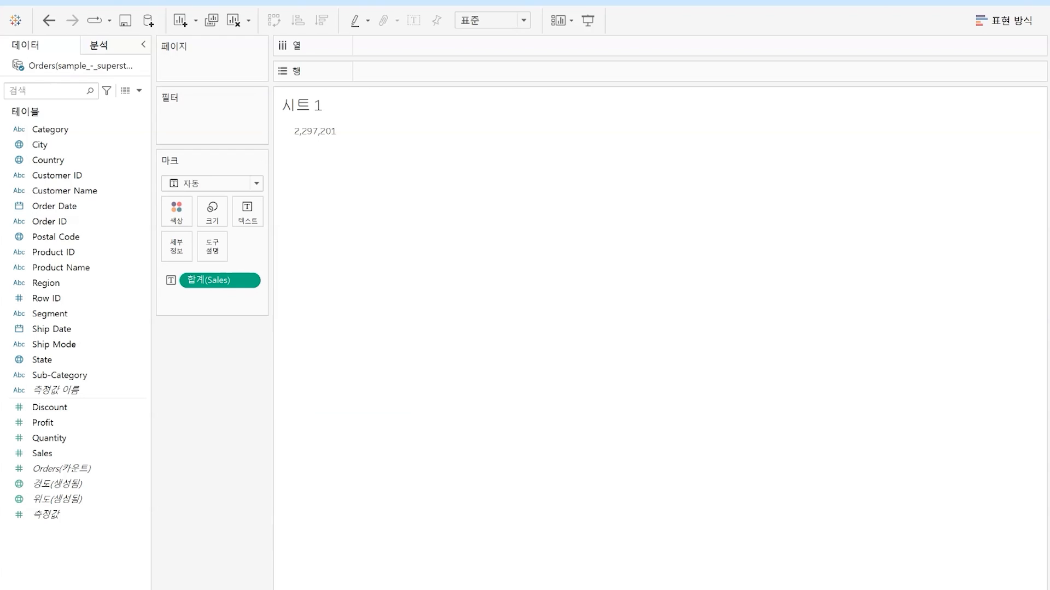
Break the Sales total down by Region in the rows and fit the table to the entire view (전체 보기).
left_click_drag(60, 283, 307, 127)
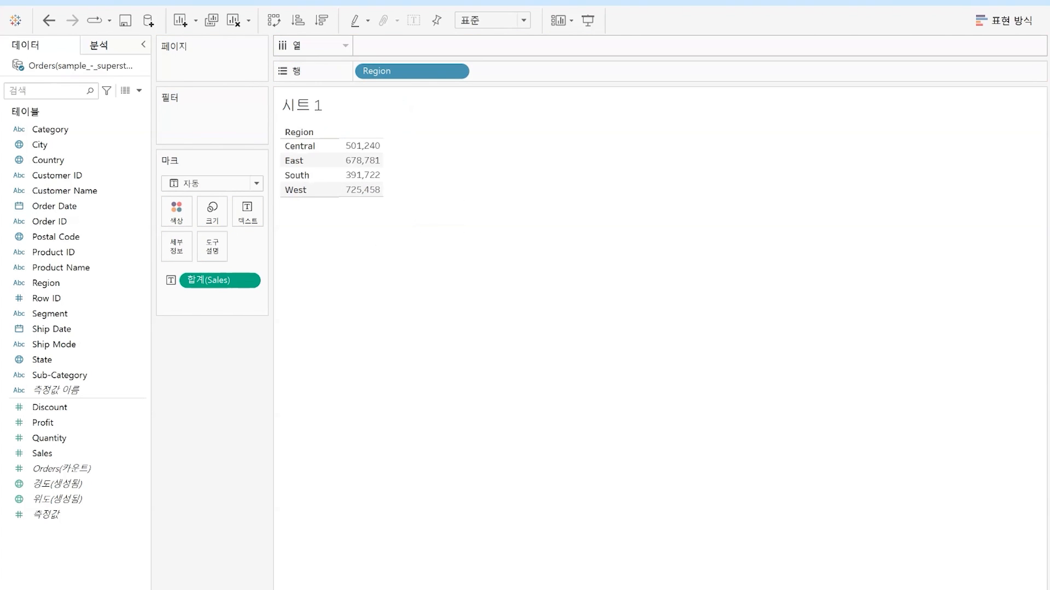
left_click(495, 21)
left_click(486, 74)
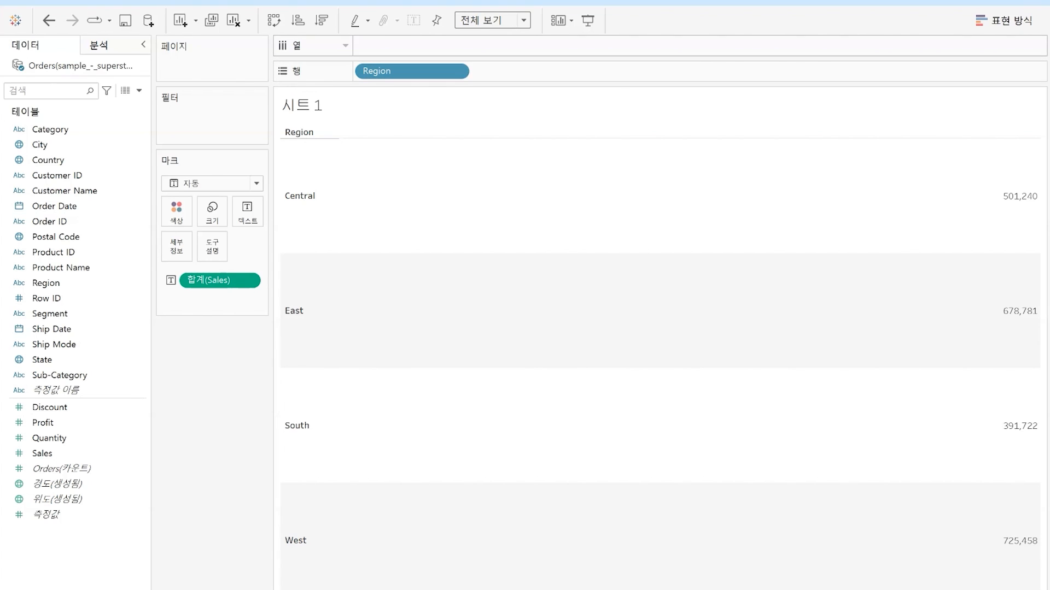
Convert the Region sales table into a vertical bar chart with Region in columns, fitted to the entire view (전체 보기).
left_click(1007, 20)
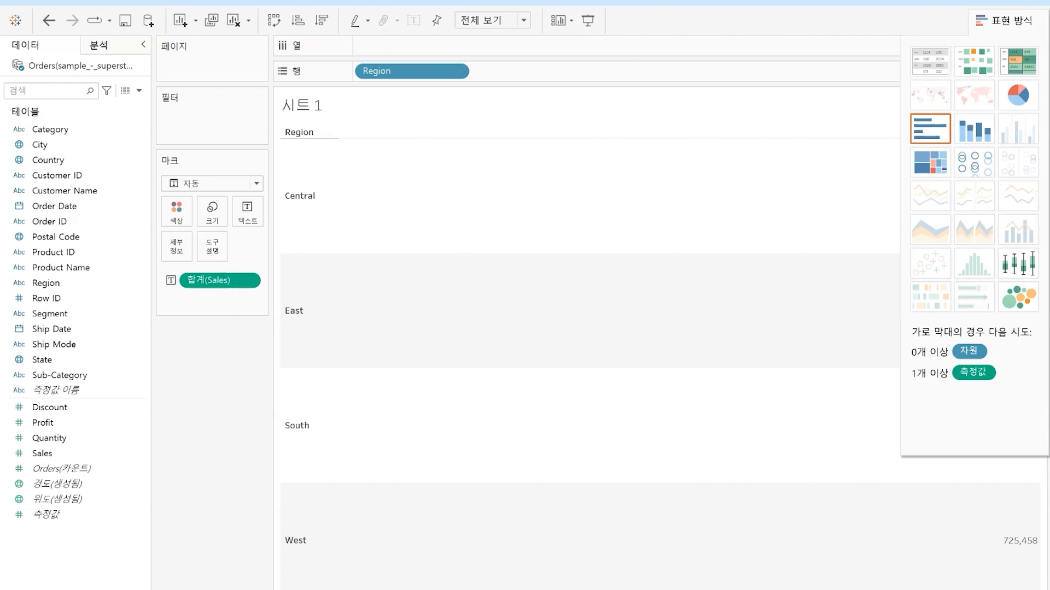
left_click(930, 129)
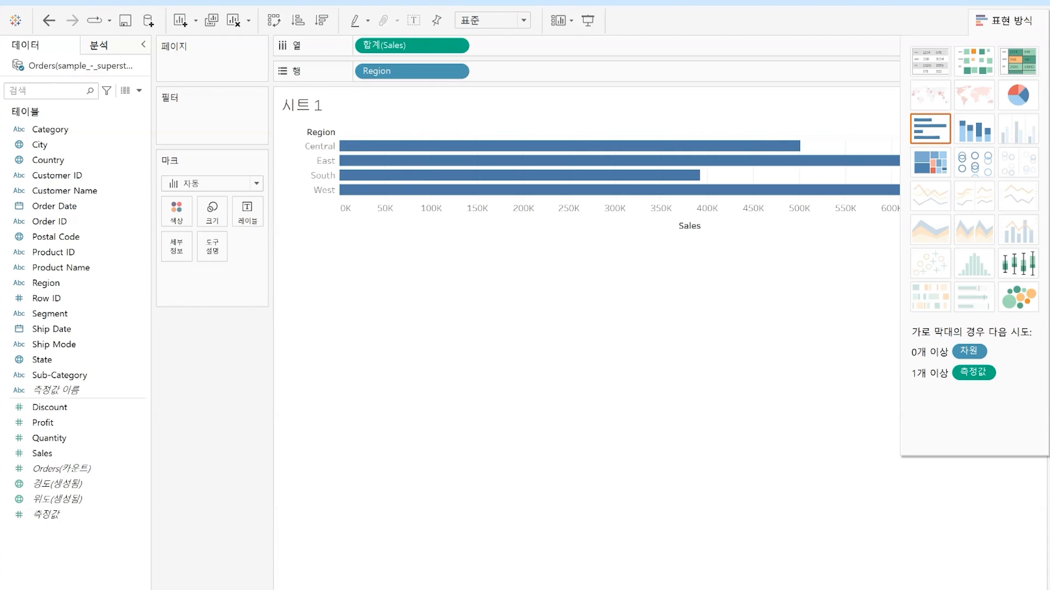
left_click(274, 21)
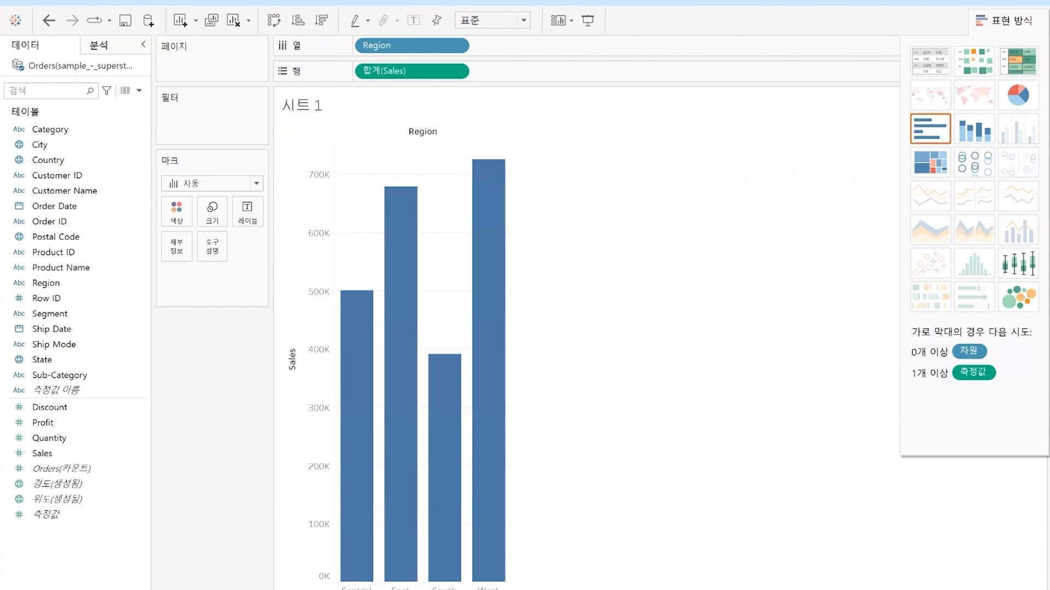
left_click(1005, 20)
left_click(492, 21)
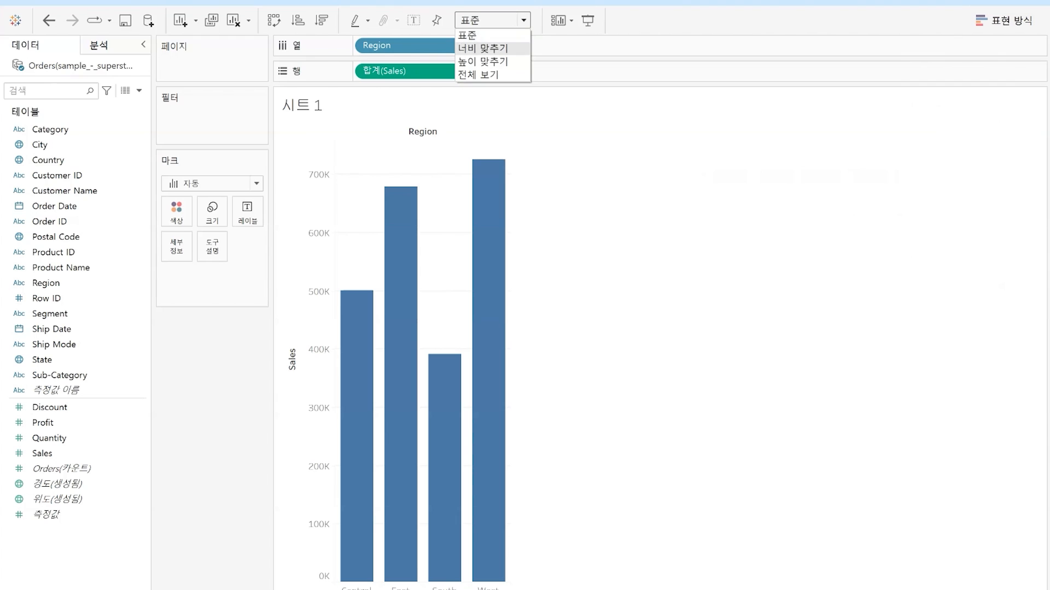
left_click(482, 71)
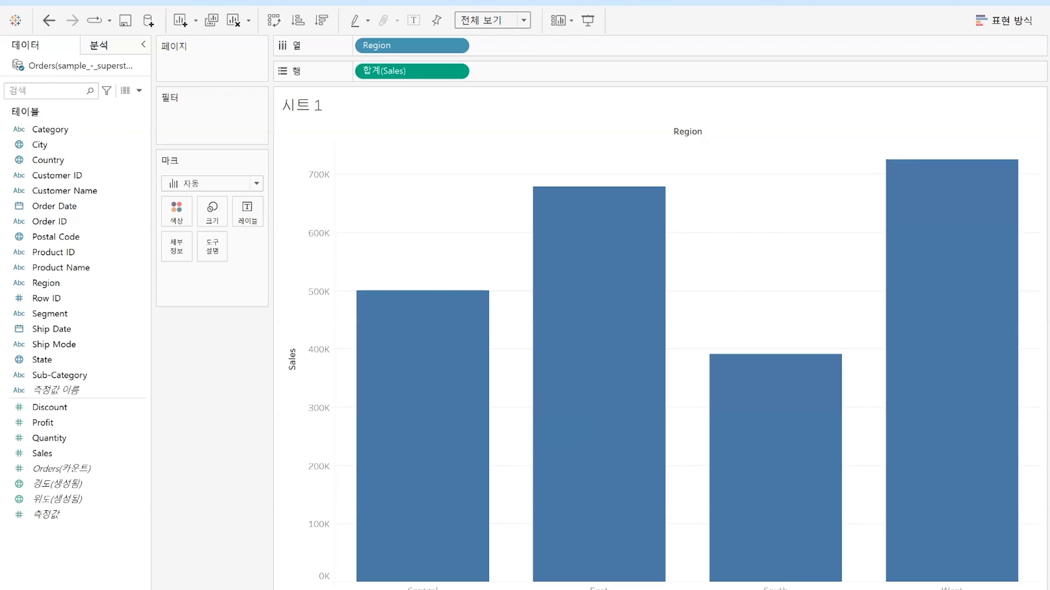
Create a new worksheet with a Sales crosstab, Category in rows and Segment in columns, fitted to the entire view (전체 보기).
key("ctrl+m")
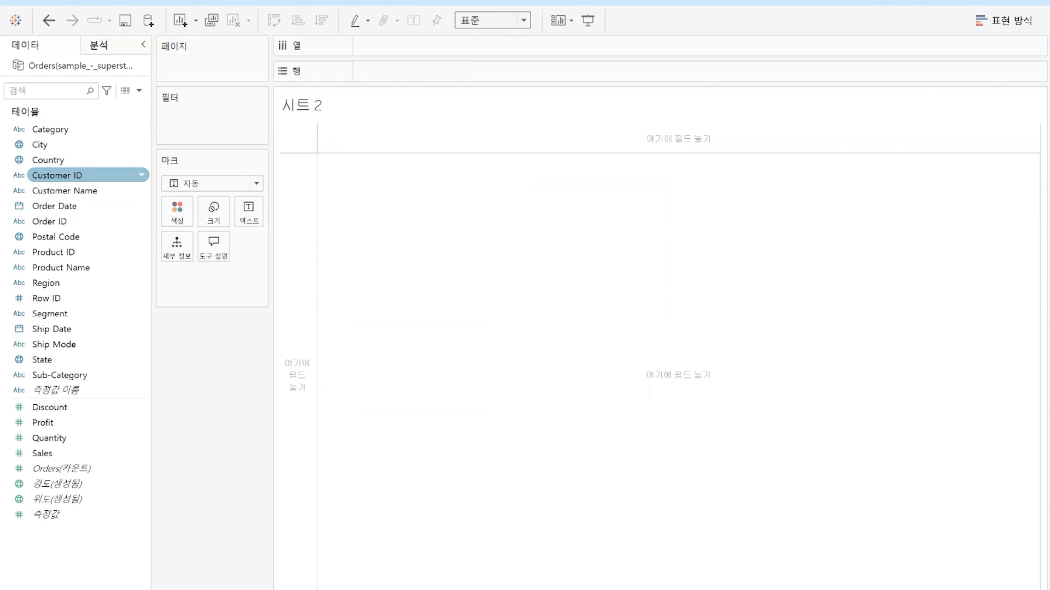
left_click_drag(55, 129, 350, 225)
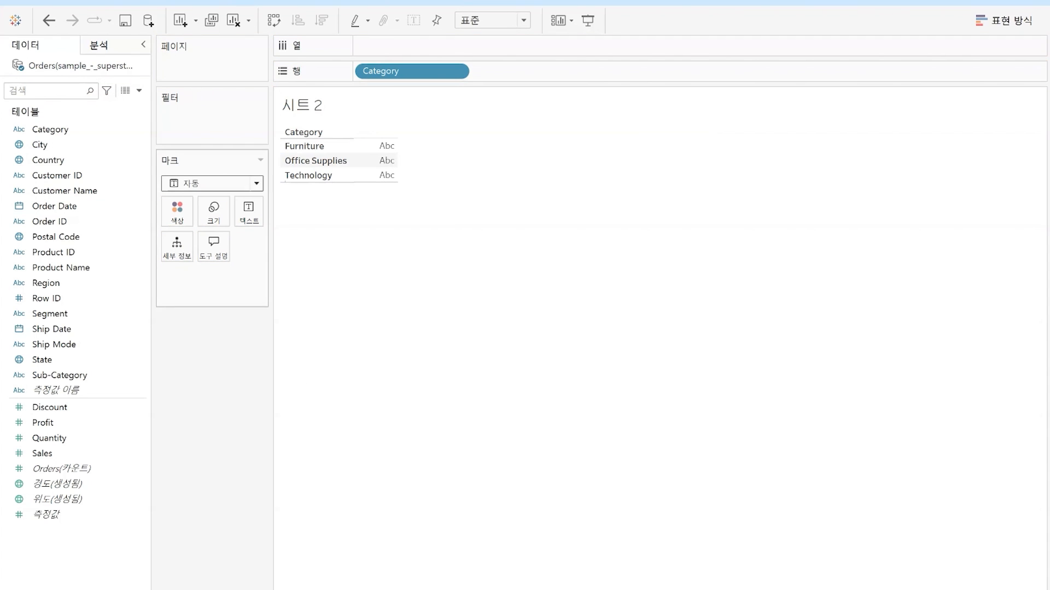
left_click_drag(49, 313, 384, 44)
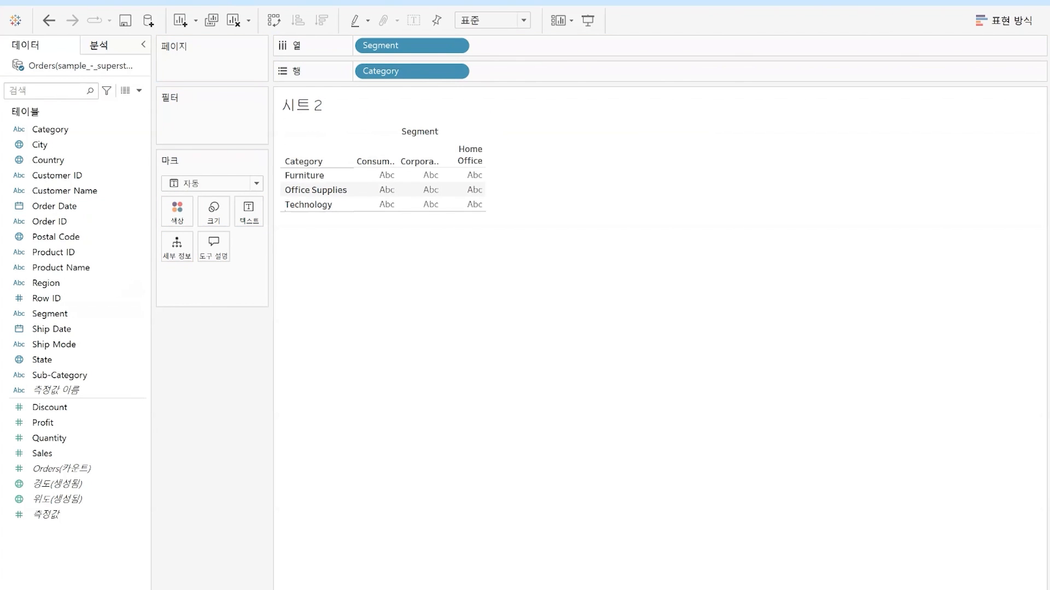
left_click(498, 20)
left_click(492, 75)
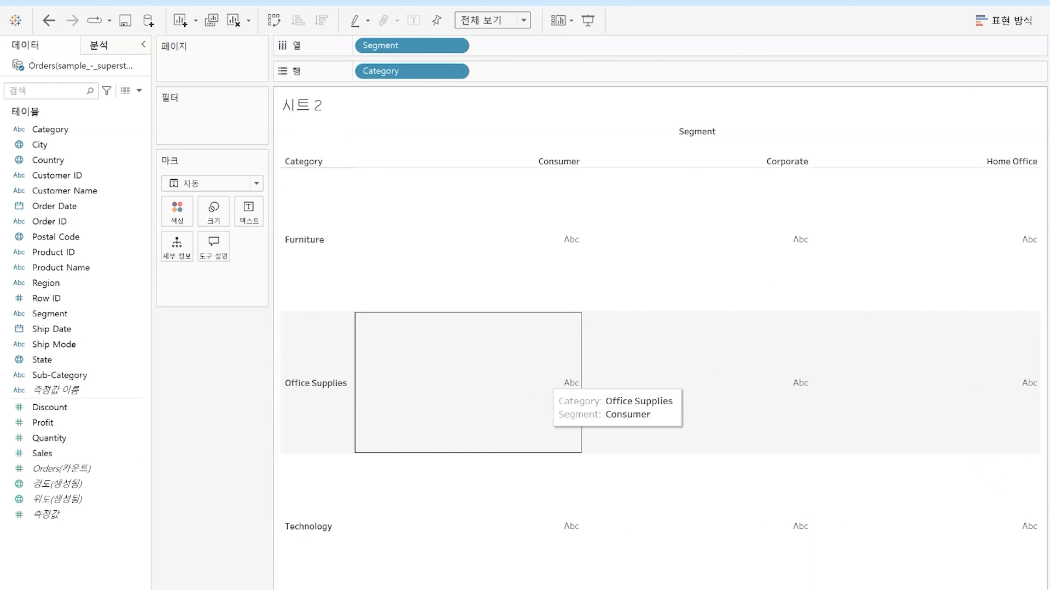
left_click_drag(42, 454, 418, 377)
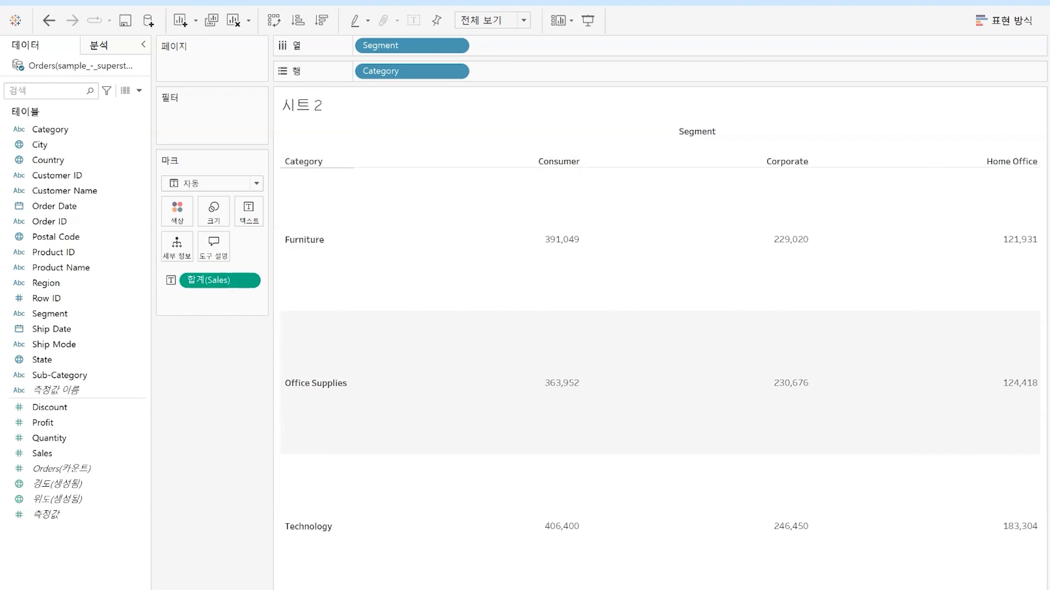
Create another worksheet showing the Profit sum for each Order Date year as a text table.
key("ctrl+m")
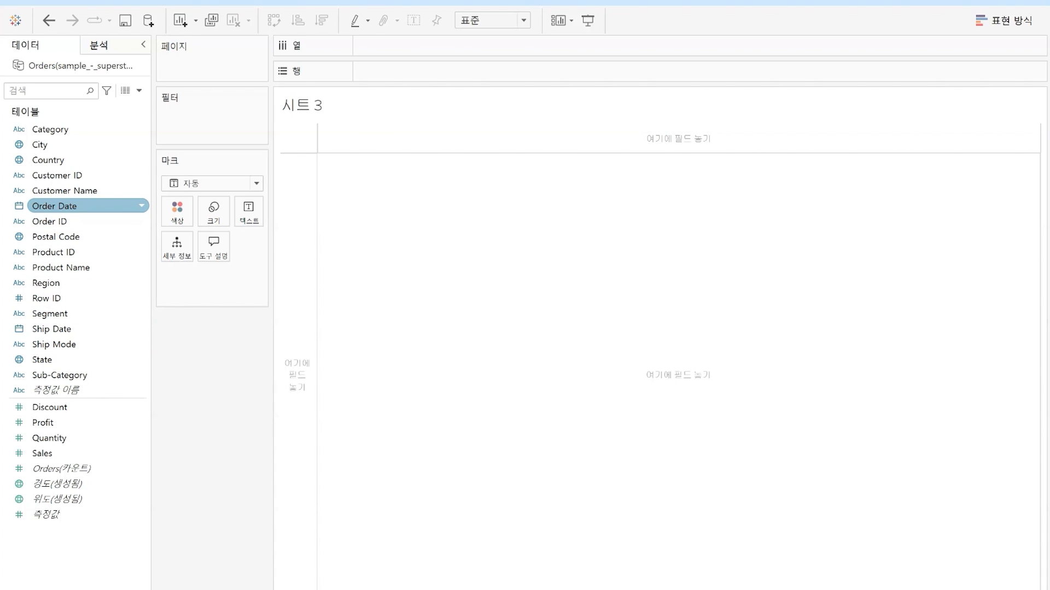
double_click(54, 206)
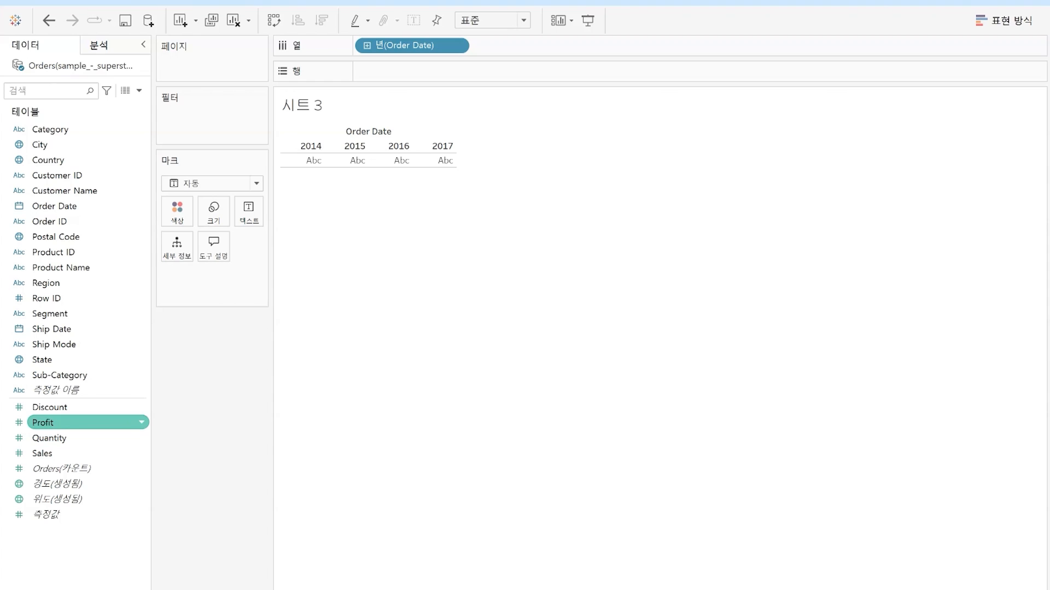
double_click(43, 422)
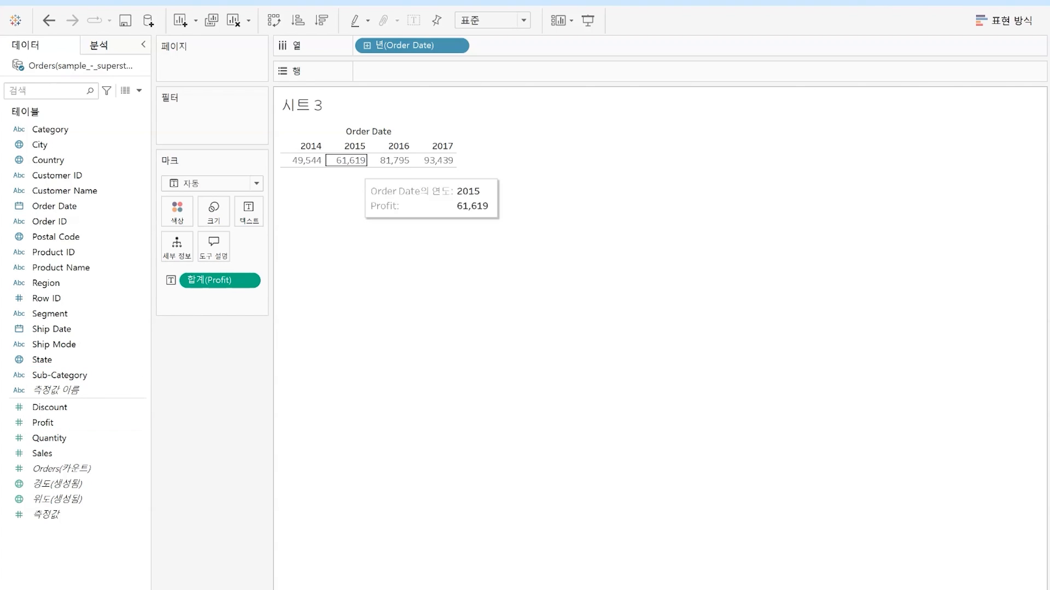
mouse_move(440, 164)
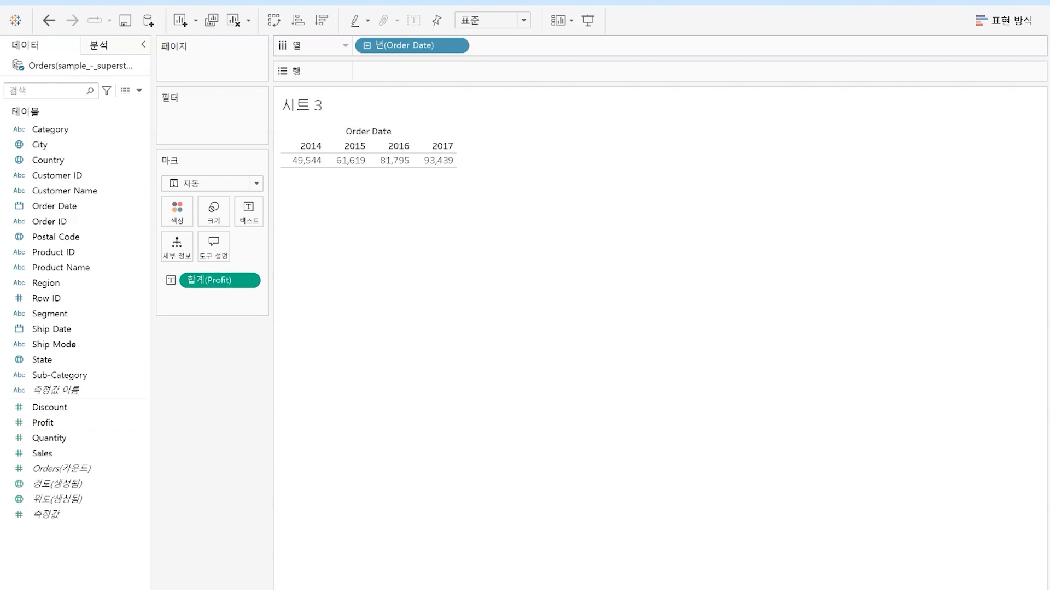
Convert the yearly Profit table into a continuous line chart and drill the Order Date down to quarters.
left_click(1003, 20)
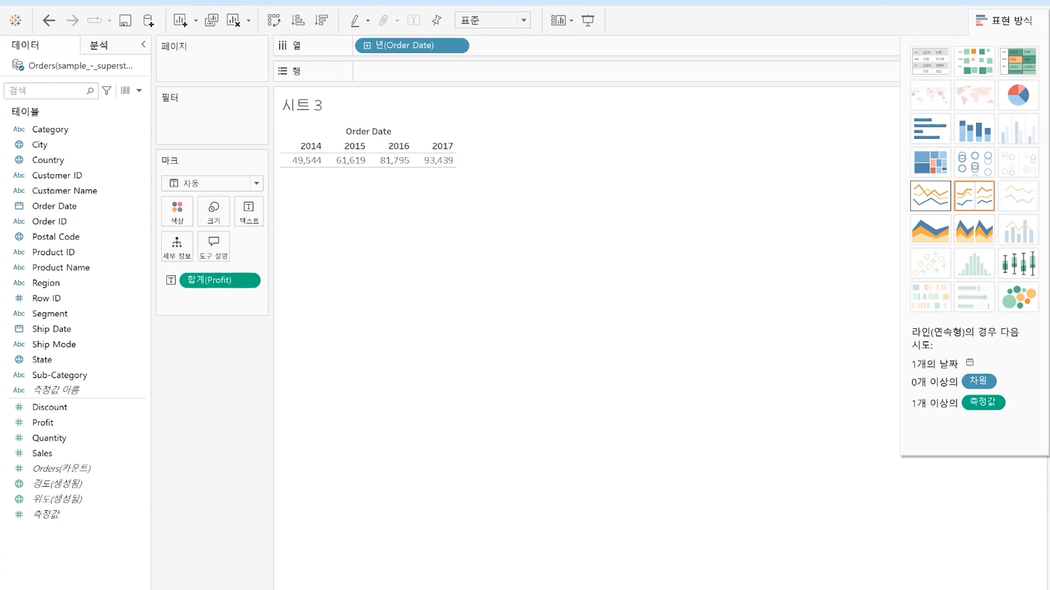
left_click(930, 196)
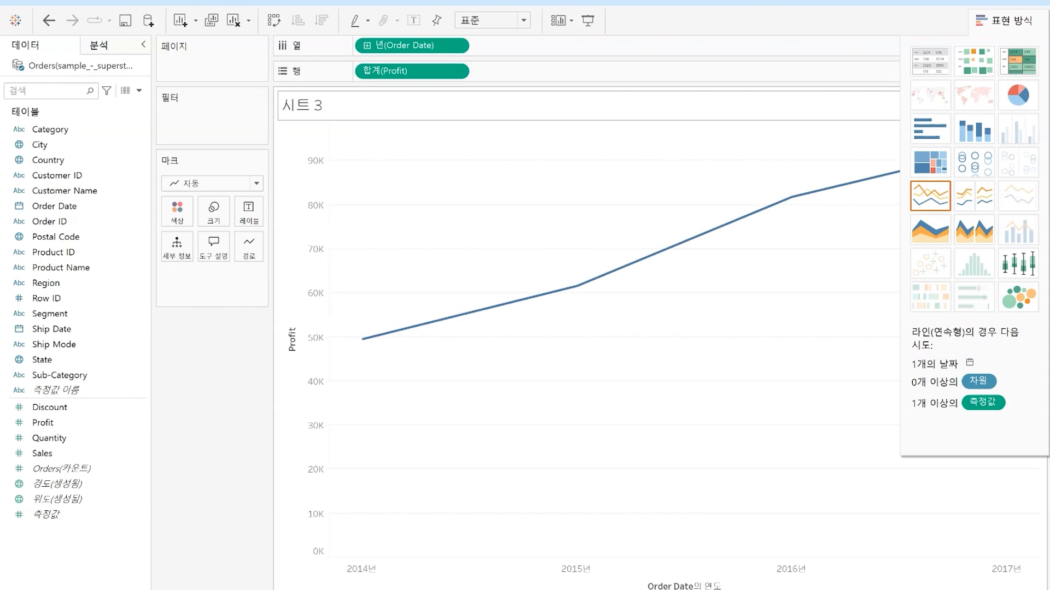
left_click(1003, 20)
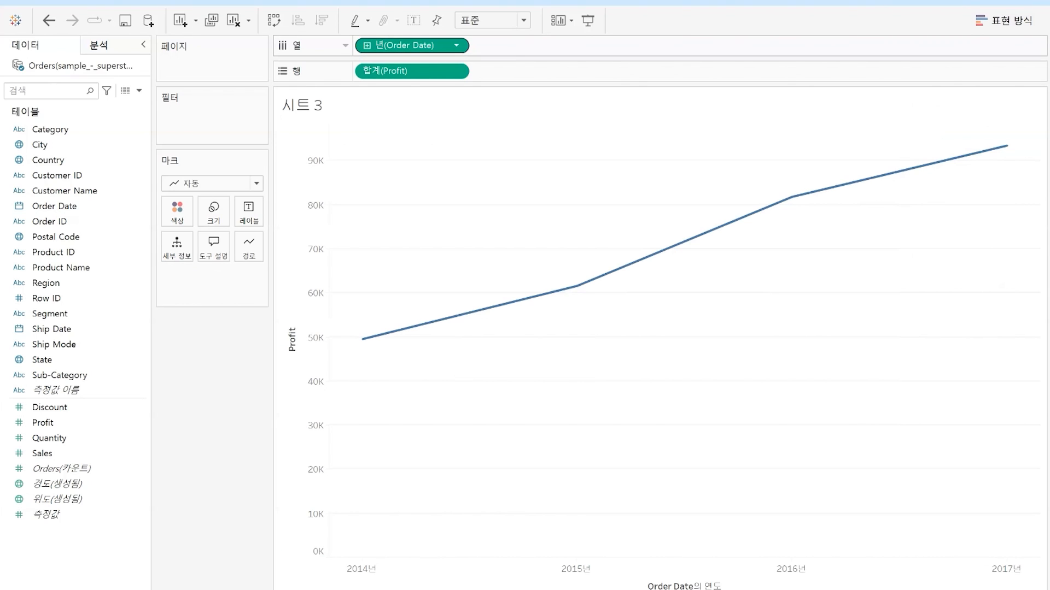
left_click(367, 45)
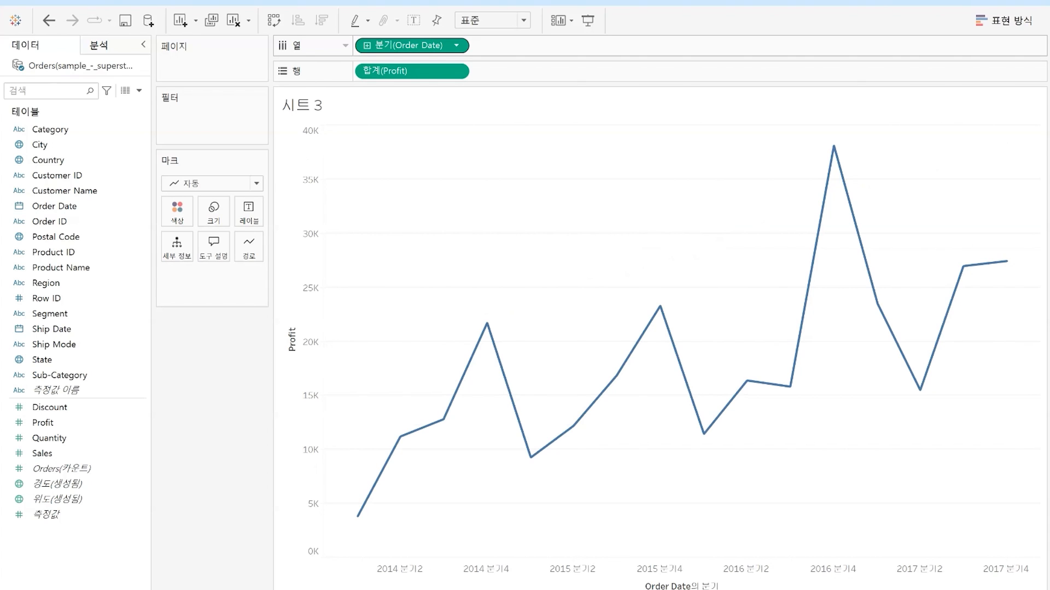
Drill the continuous Order Date of the Profit line chart down to months.
left_click(367, 46)
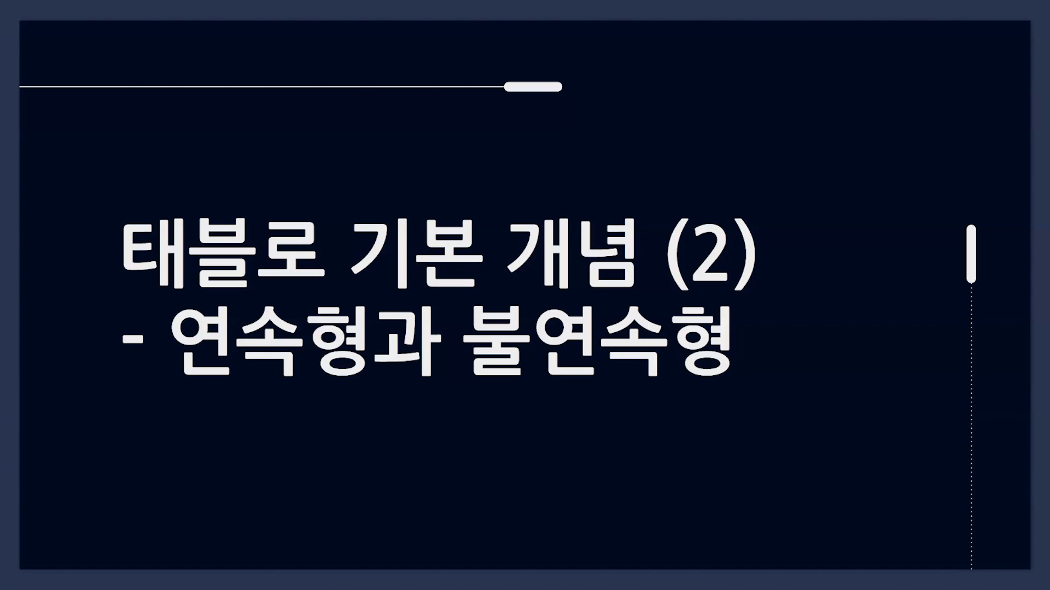
key("Right")
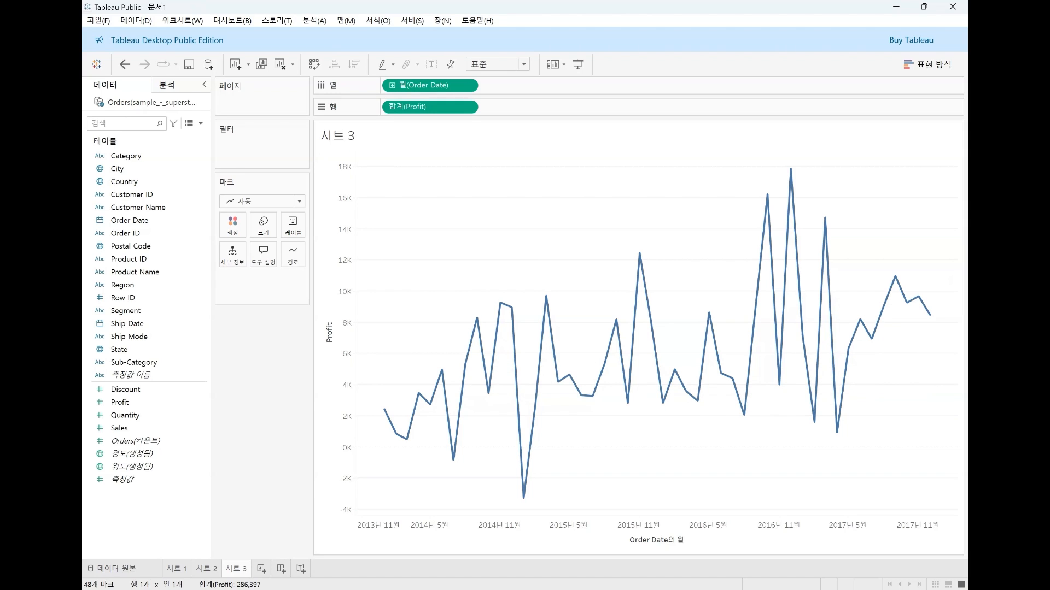
Compare the discrete and continuous fields in the 시트 1 bar chart, the 시트 2 crosstab and the 시트 3 line chart.
left_click(177, 568)
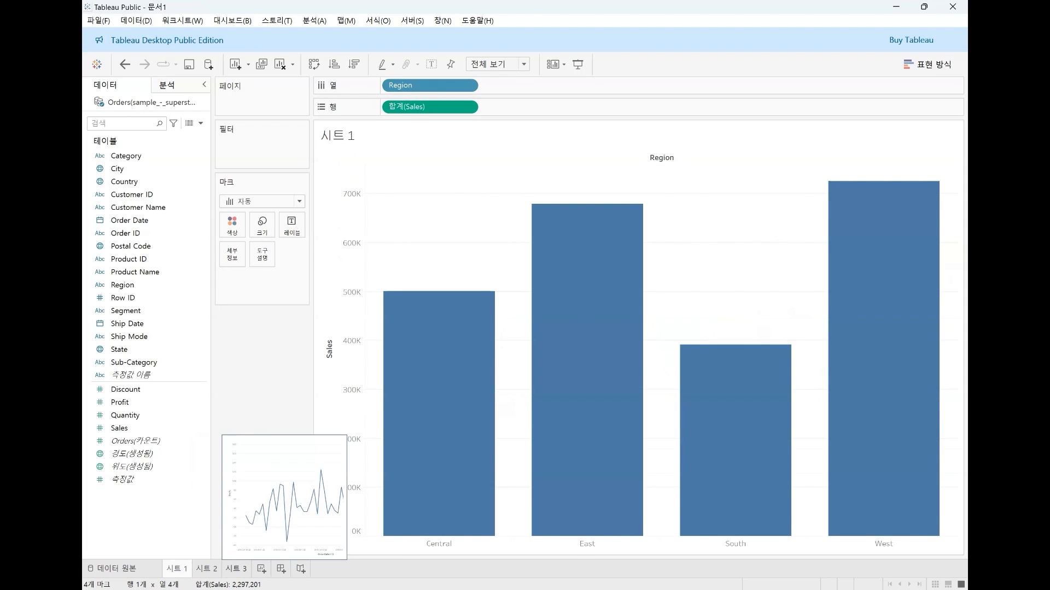
left_click(237, 568)
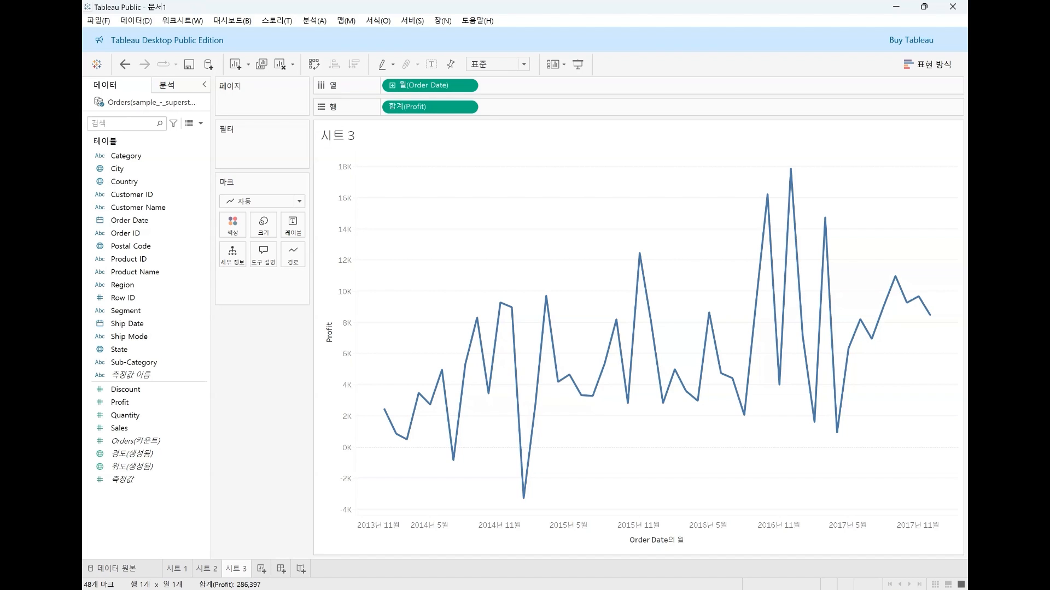
left_click(177, 569)
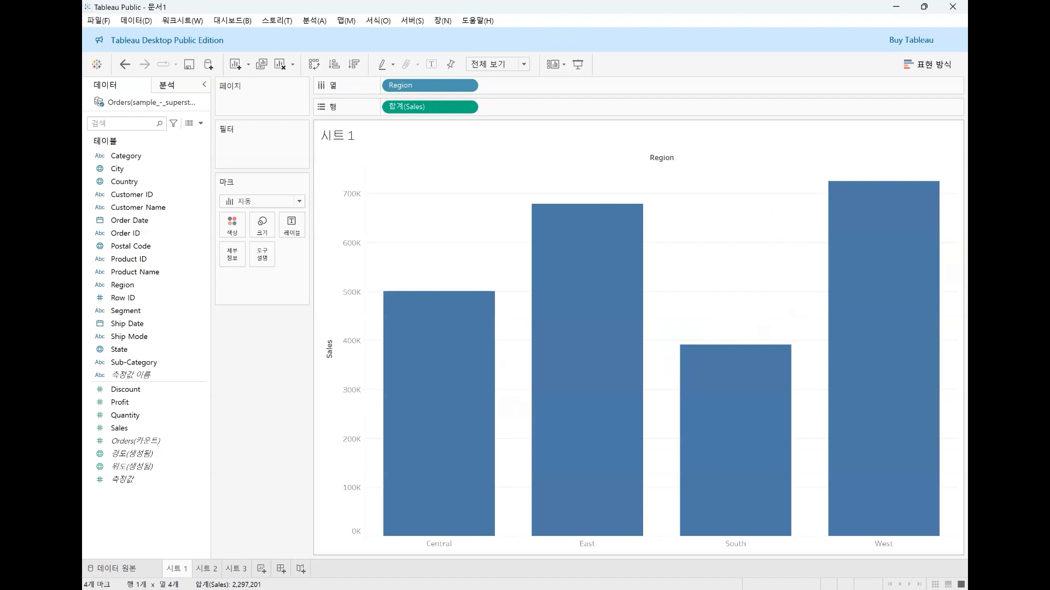
mouse_move(716, 522)
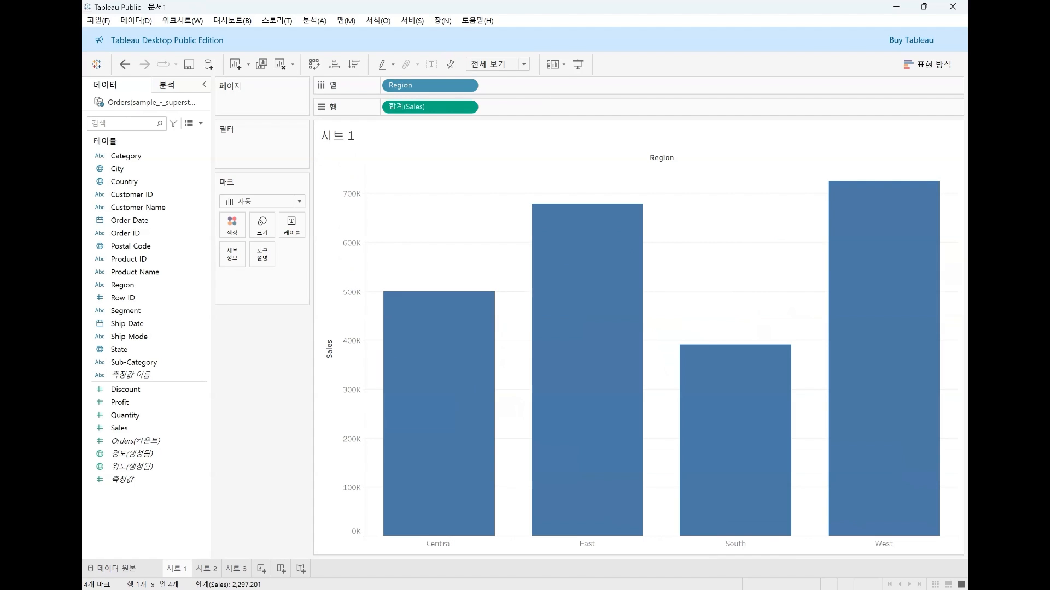
key("ctrl+Tab")
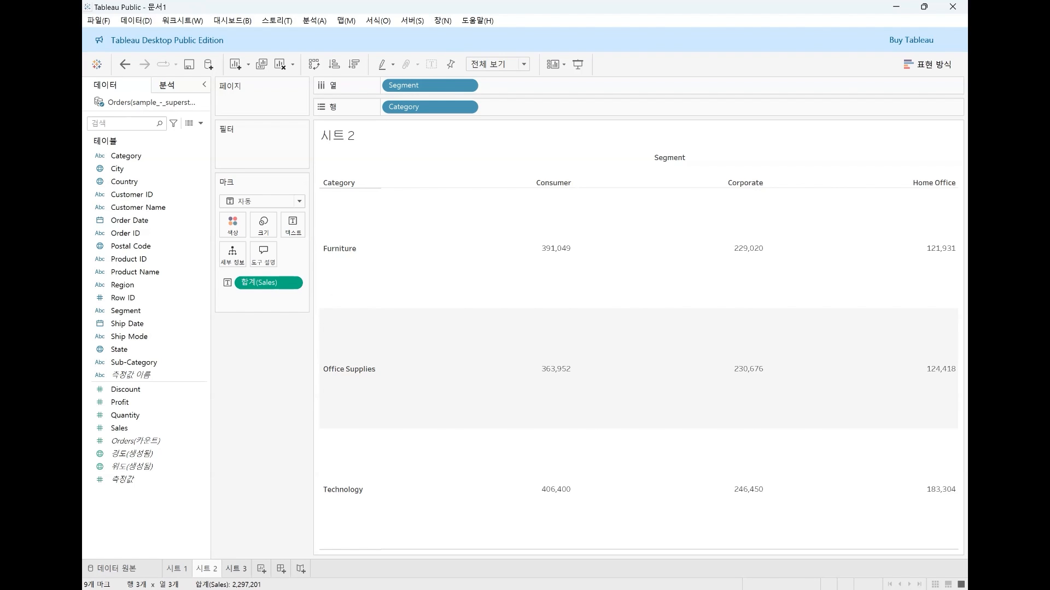
left_click(236, 569)
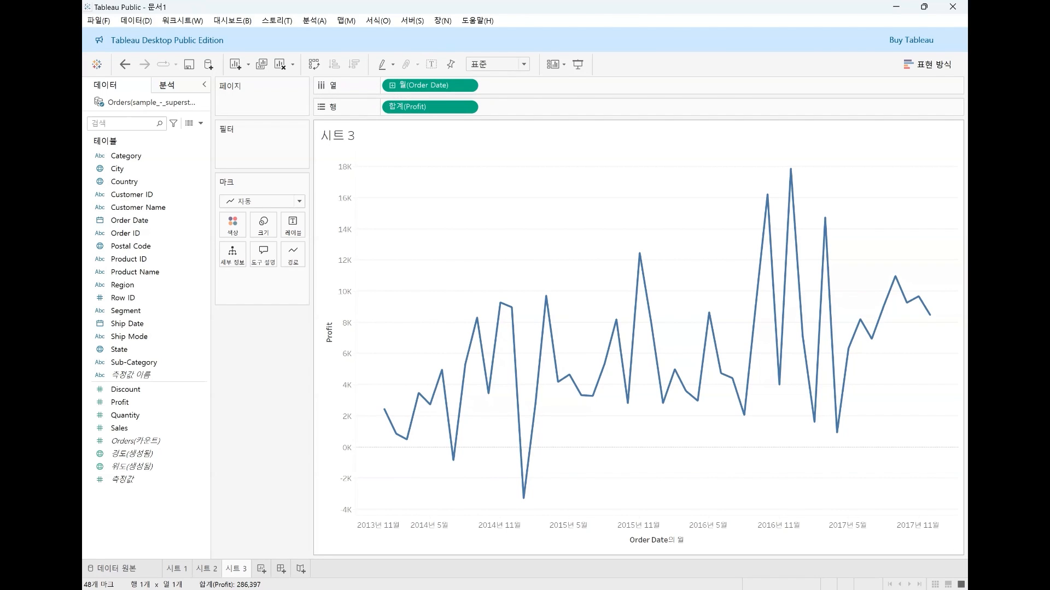
Change the continuous Order Date level in the Profit line chart to weeks and on to individual days.
left_click(467, 86)
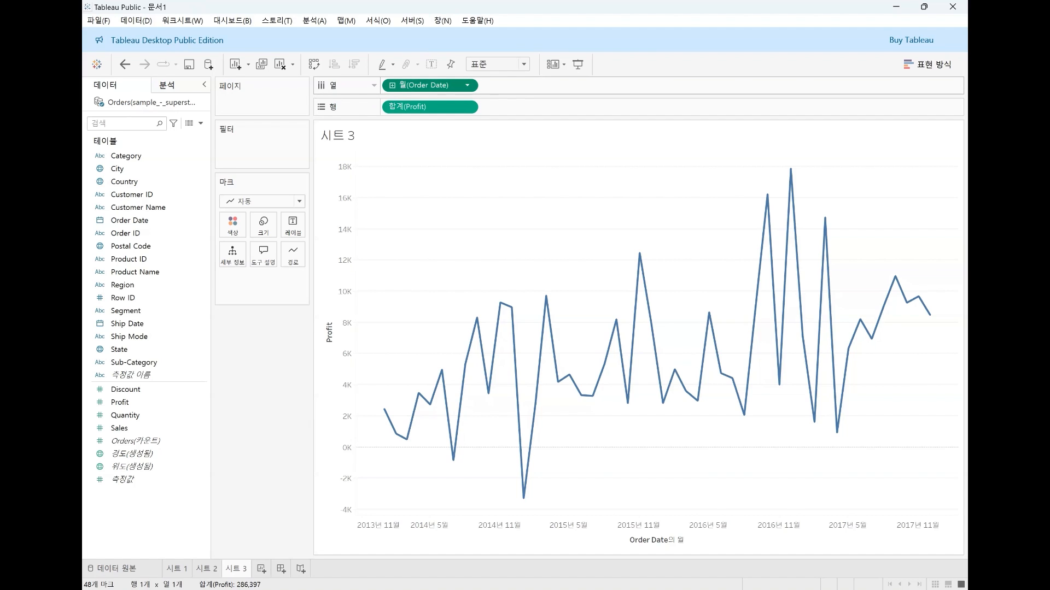
left_click(432, 268)
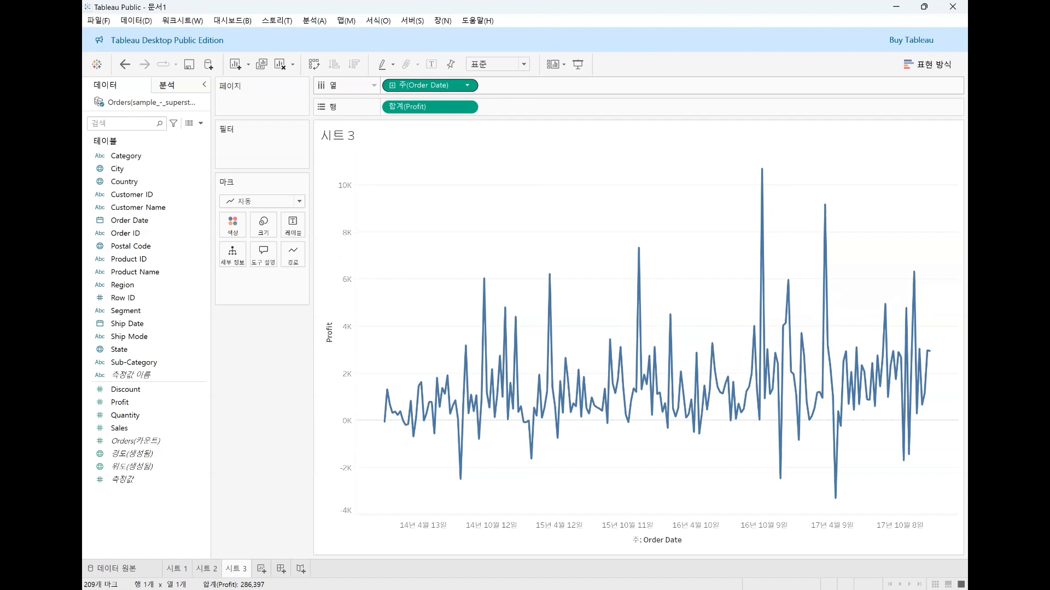
left_click(432, 279)
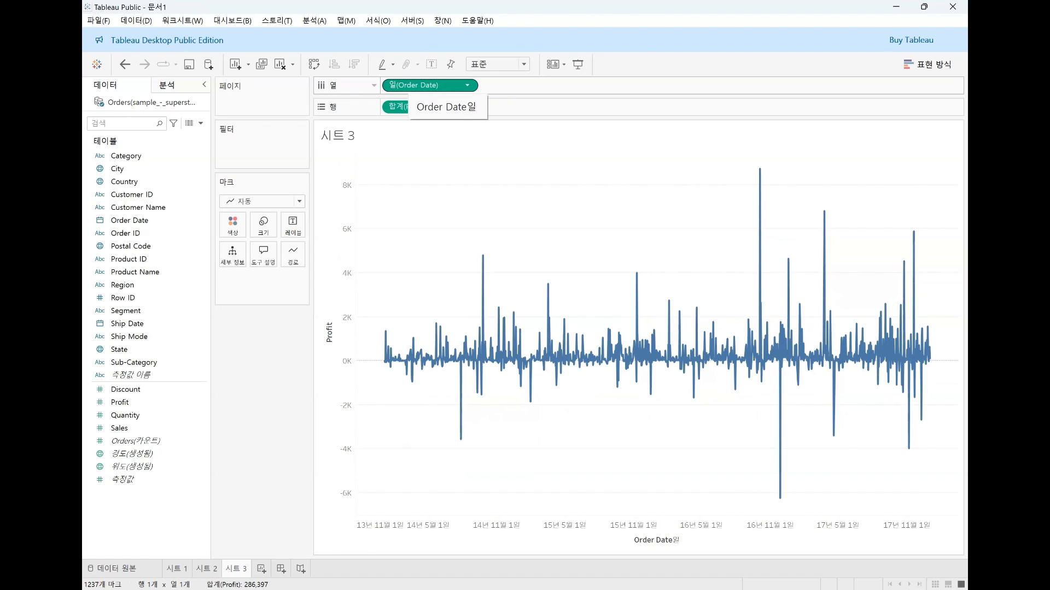
Replace the daily Order Date in columns with the discrete Order Date year and fit the chart to the entire view (전체 보기).
left_click_drag(429, 84, 136, 284)
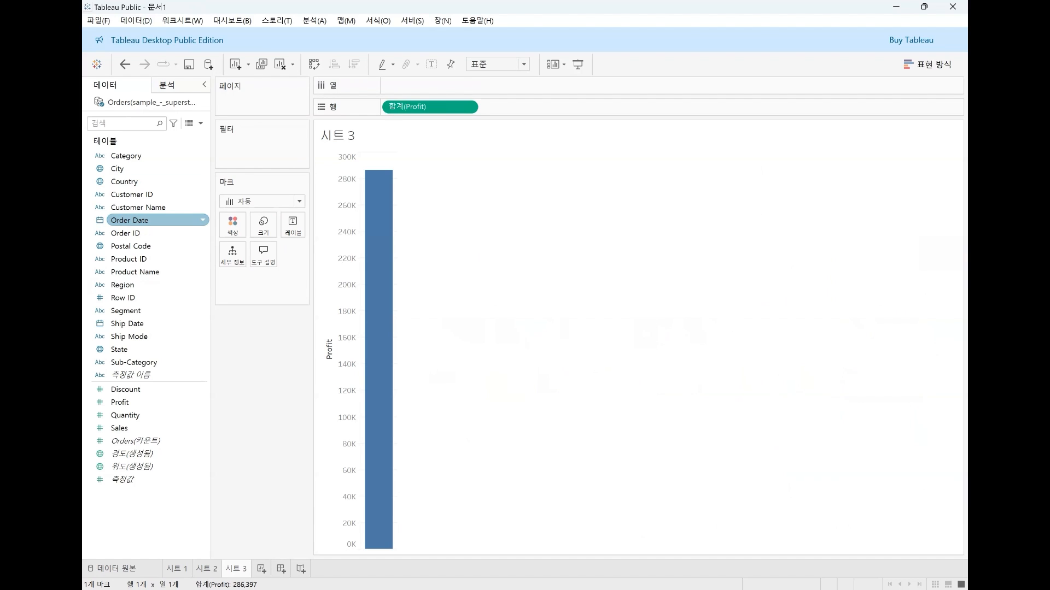
double_click(129, 219)
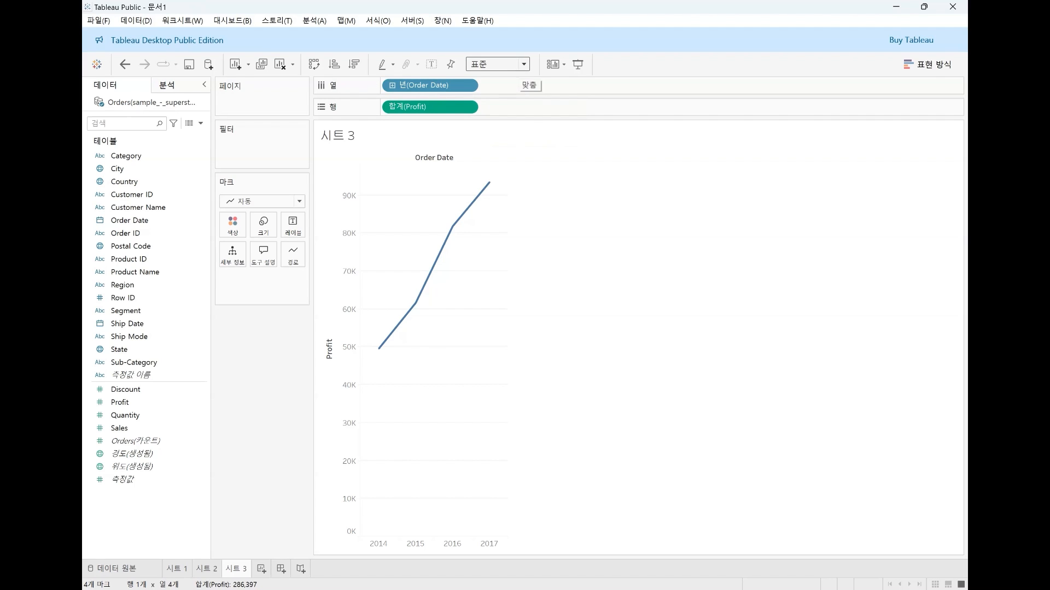
left_click(523, 65)
left_click(485, 110)
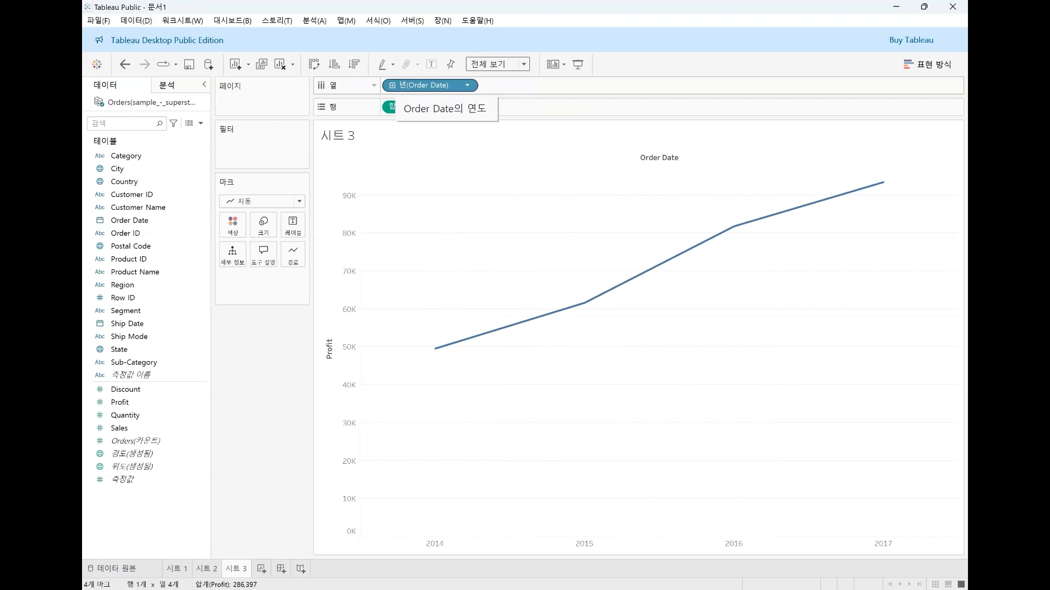
Drill the discrete Order Date down from year through quarter and month to day, inspecting the monthly marks.
left_click(392, 85)
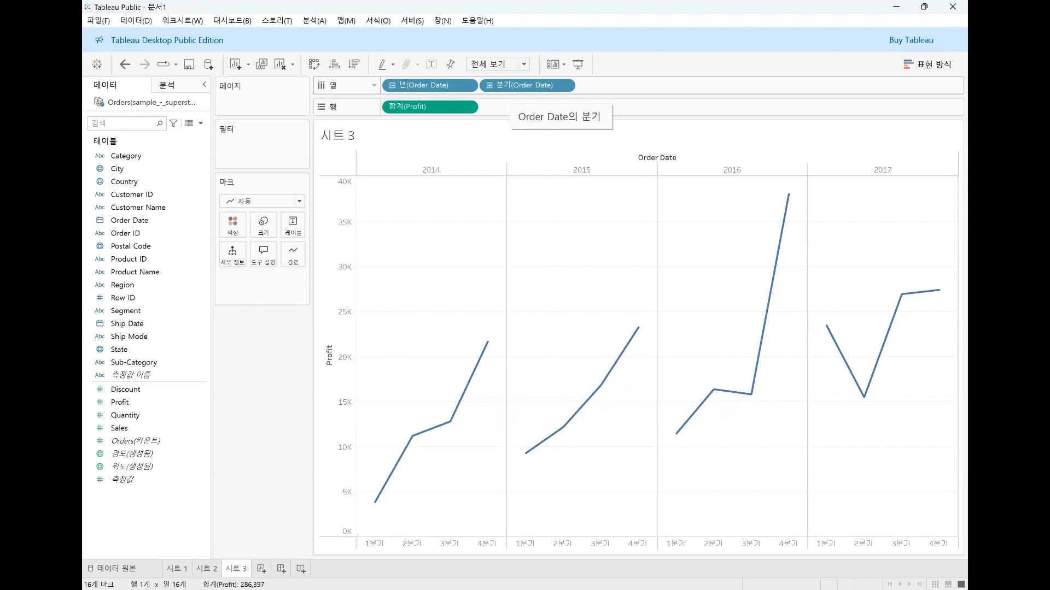
left_click(489, 85)
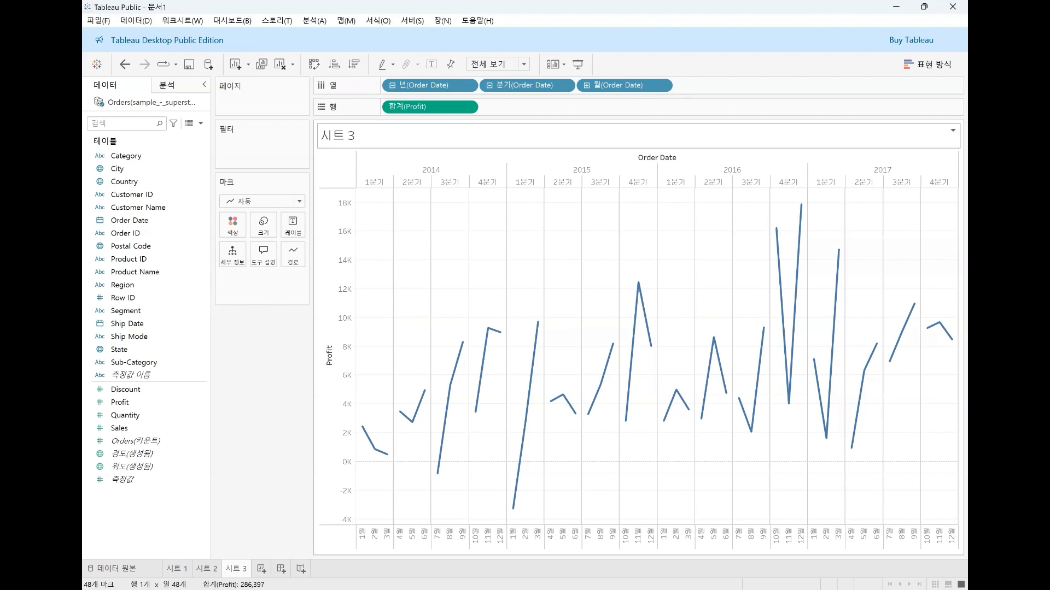
mouse_move(489, 328)
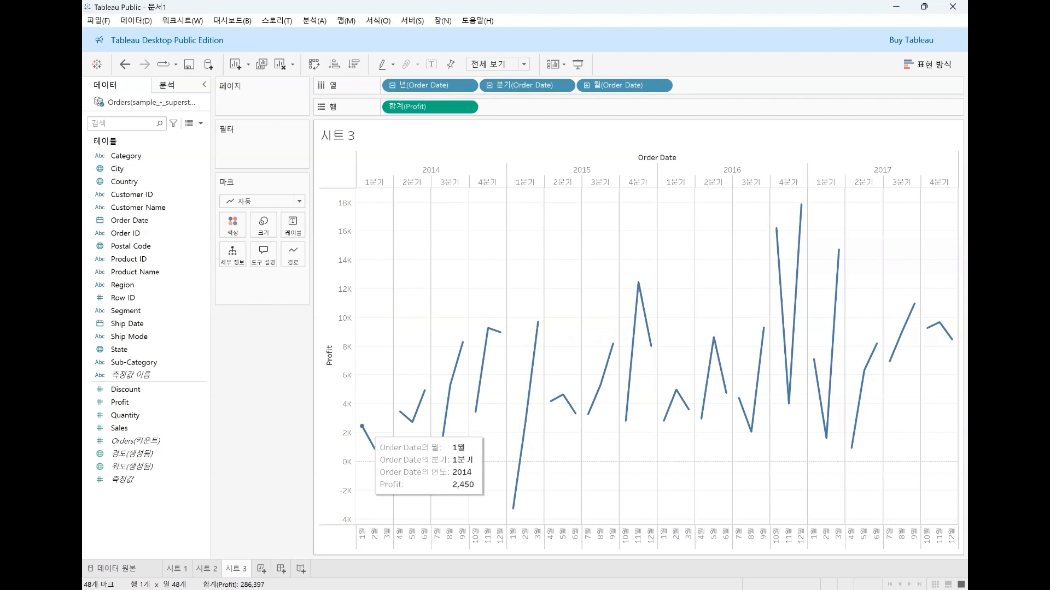
mouse_move(375, 449)
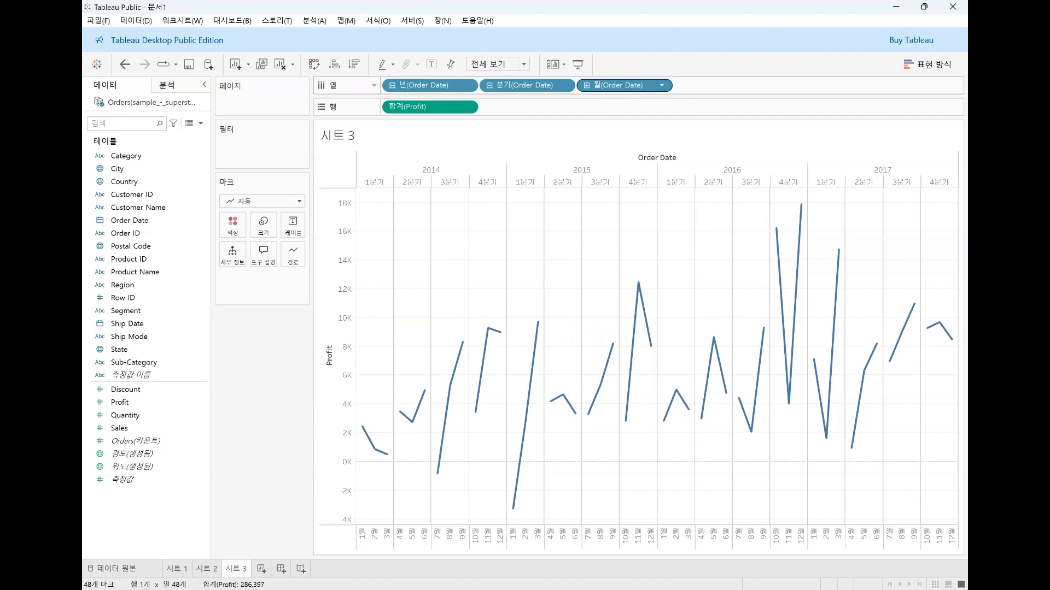
left_click(586, 85)
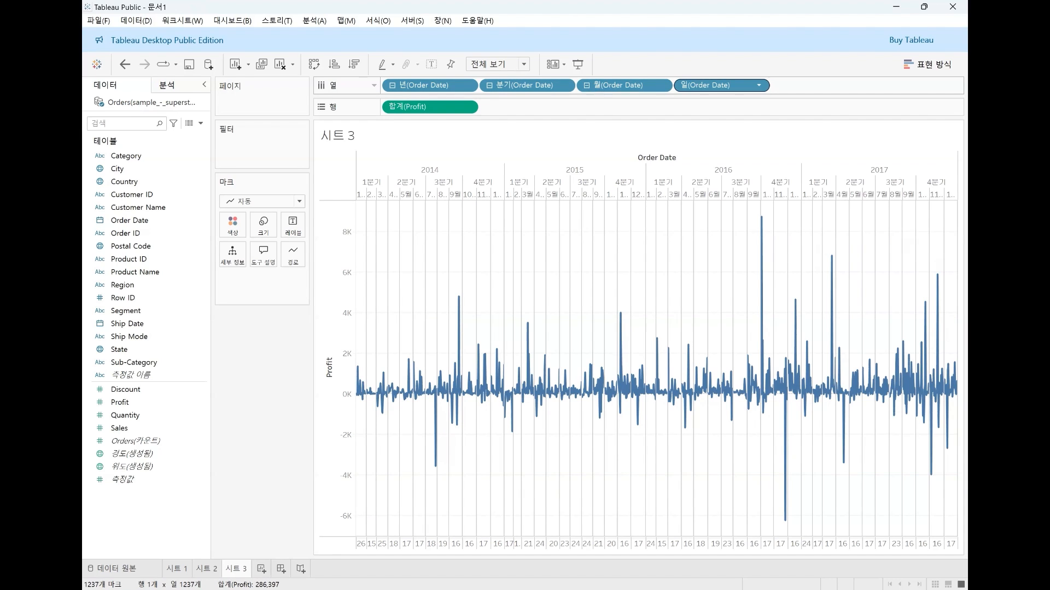
Collapse the discrete Order Date hierarchy in columns back to the year level.
left_click(586, 86)
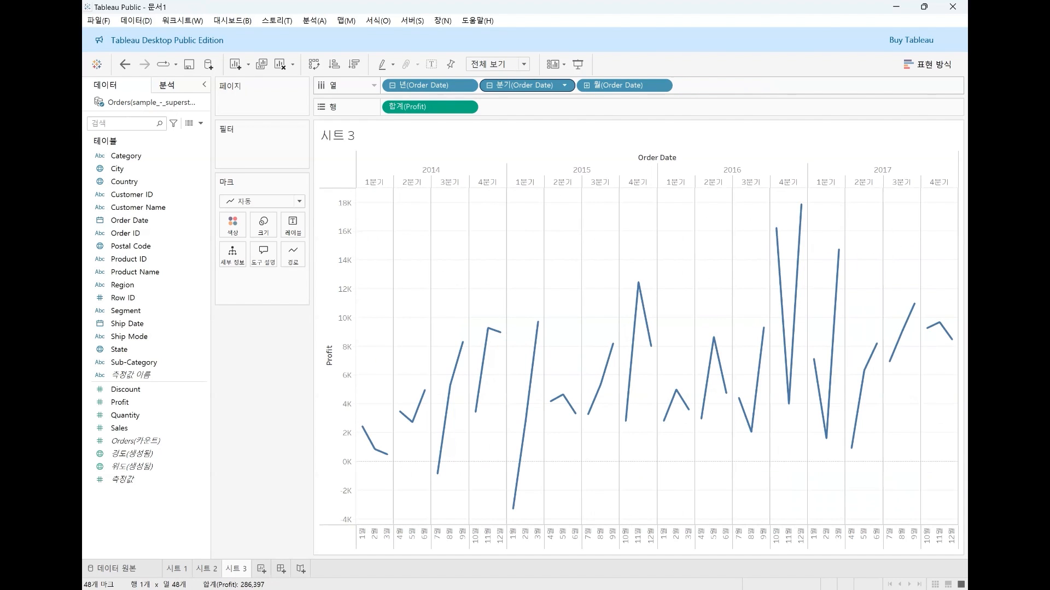
left_click(489, 85)
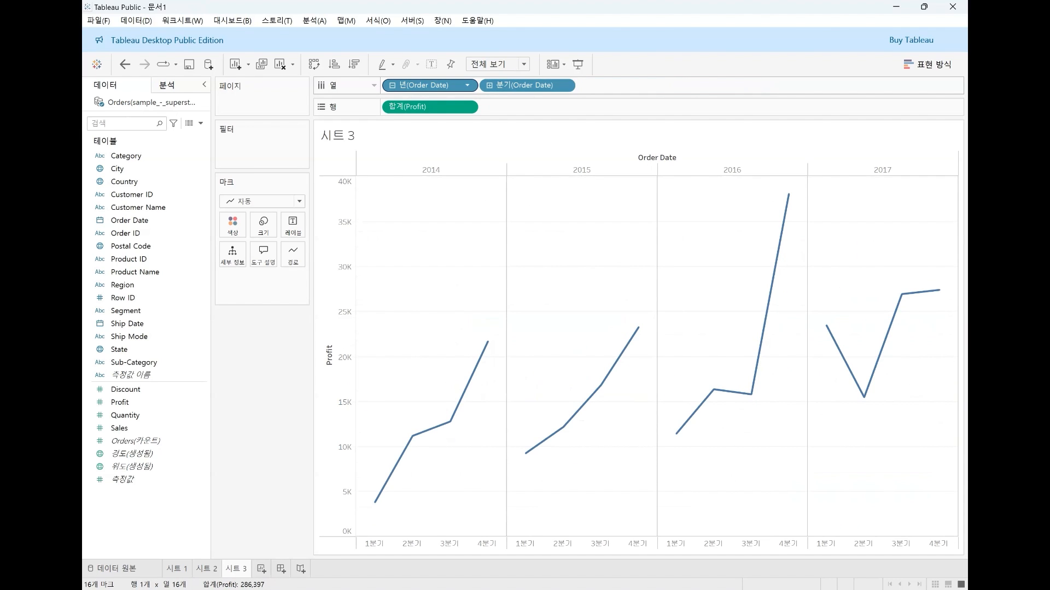
left_click(392, 85)
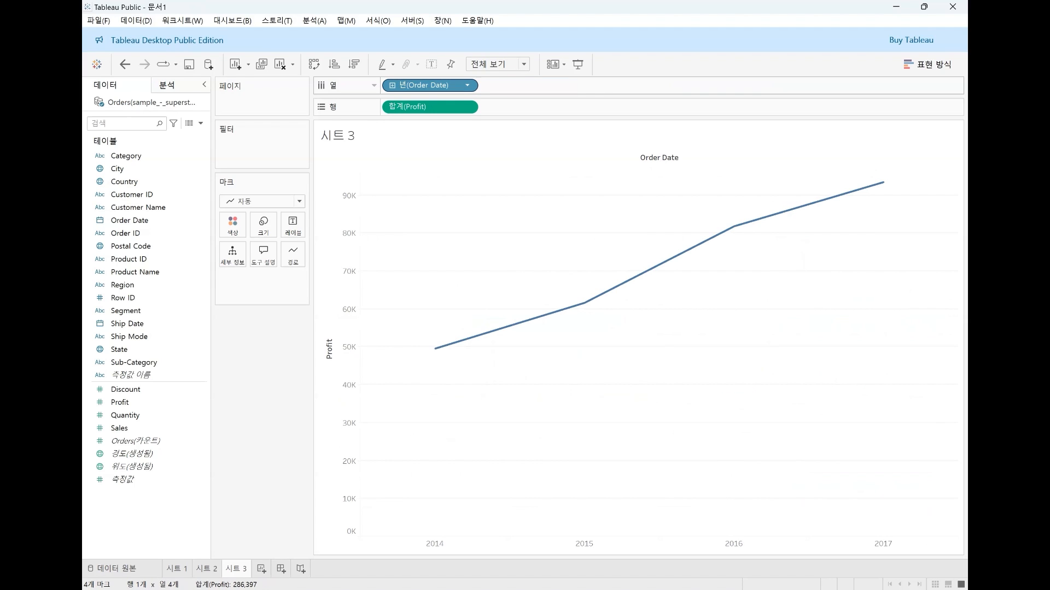
Switch the Order Date in columns to continuous months.
left_click(468, 85)
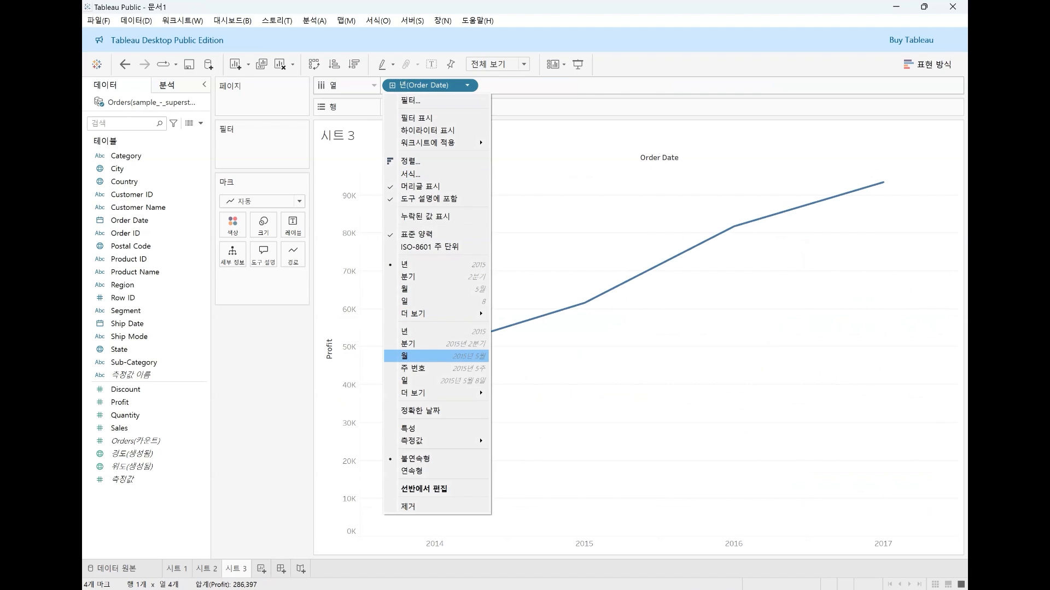
left_click(416, 356)
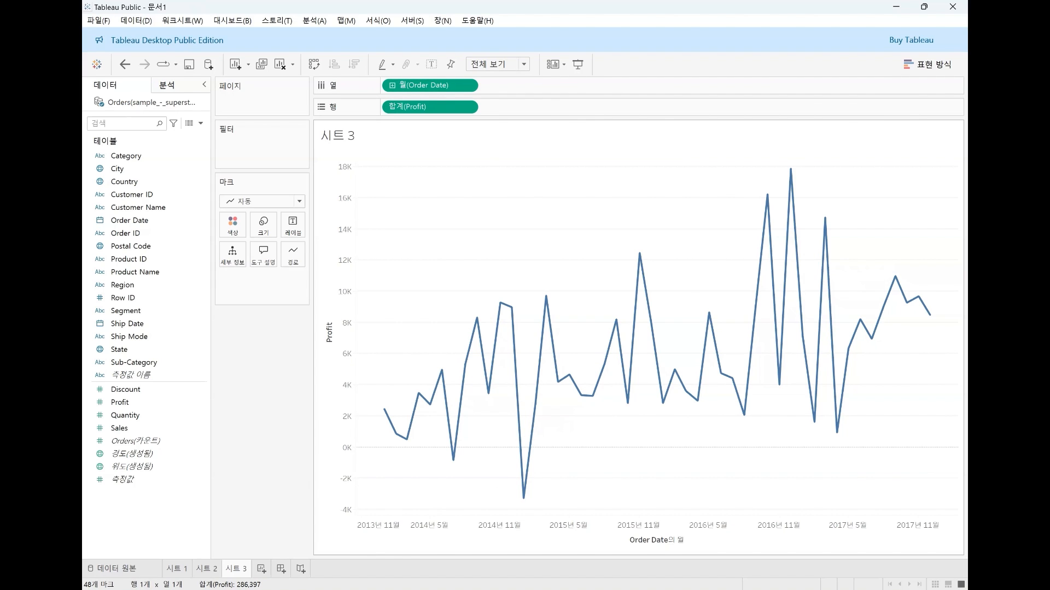
Set Order Date in columns to the discrete year and expand it to quarters within each year.
left_click(467, 86)
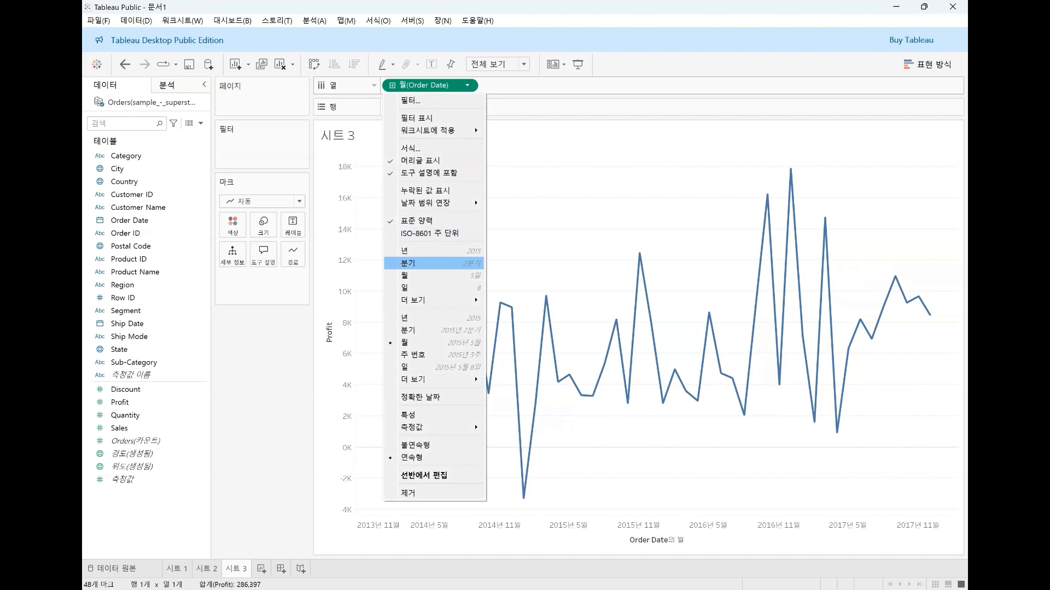
left_click(407, 250)
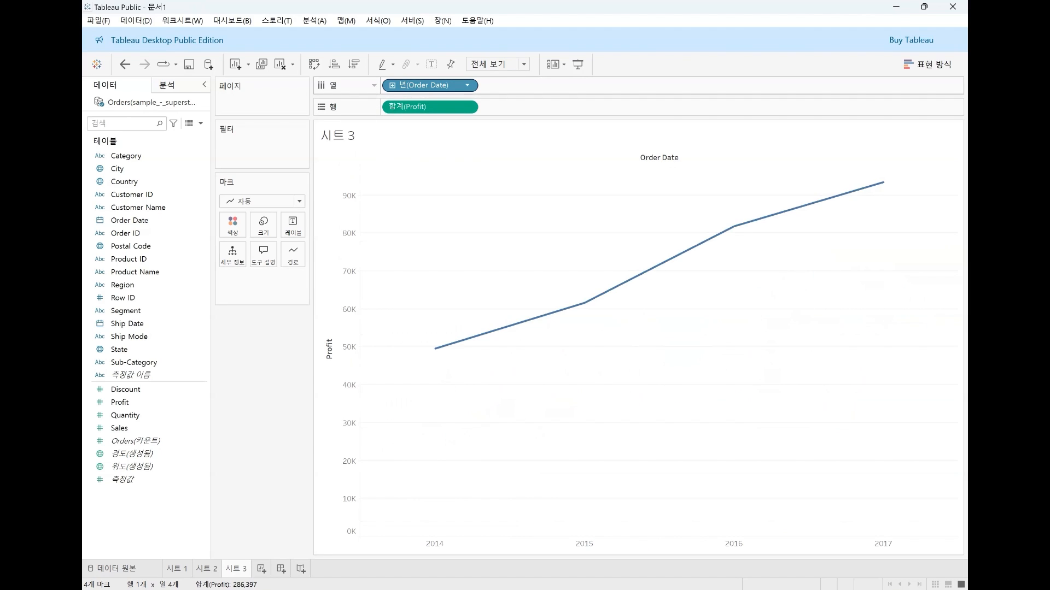
left_click(392, 85)
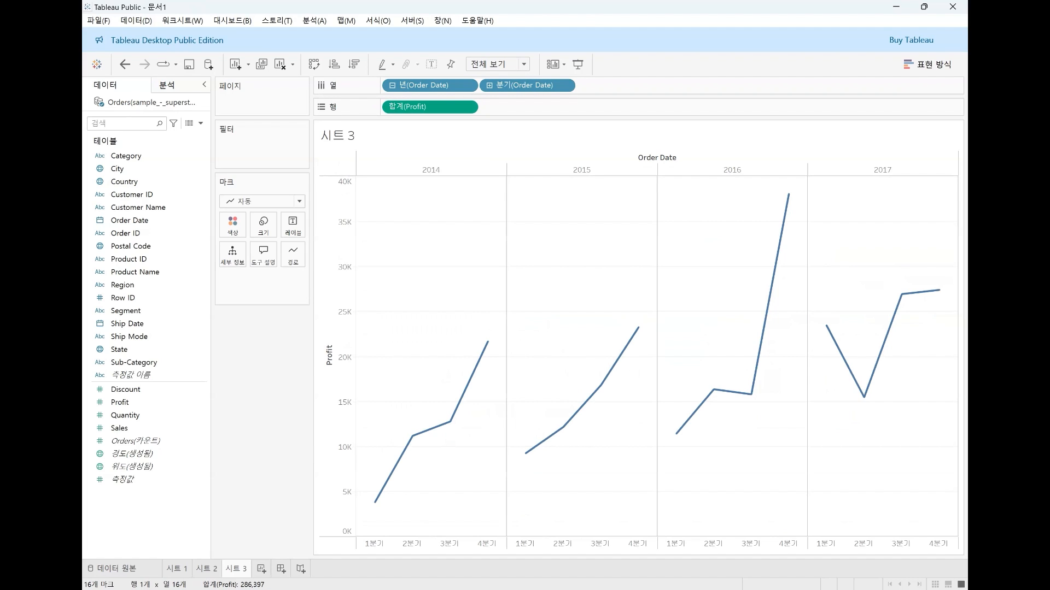
Create a new worksheet with a scatter plot of Sales in columns against Profit in rows, detailed by Order ID.
left_click(261, 569)
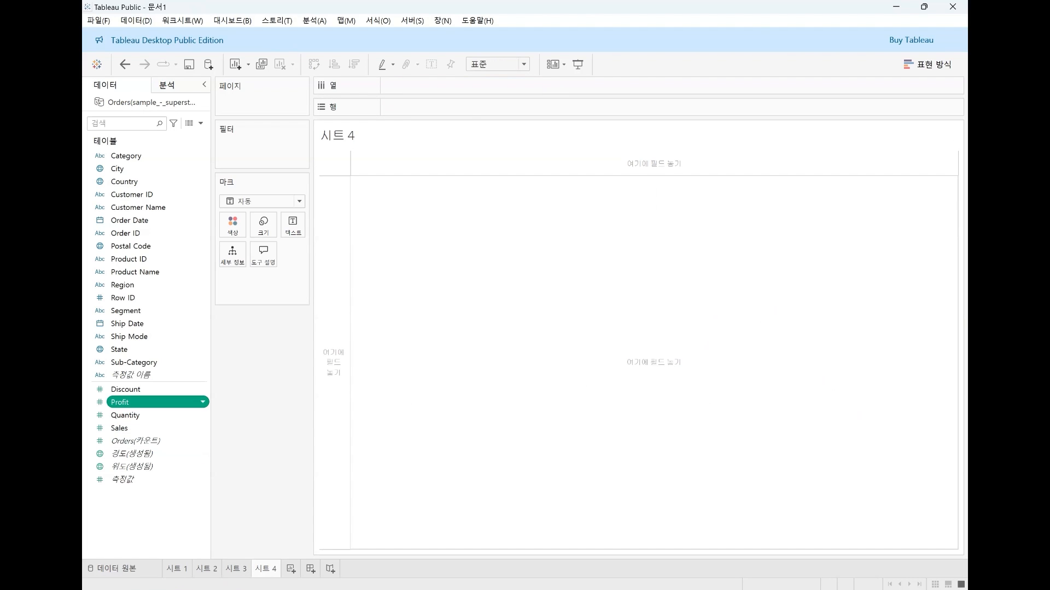
double_click(120, 402)
left_click(120, 428)
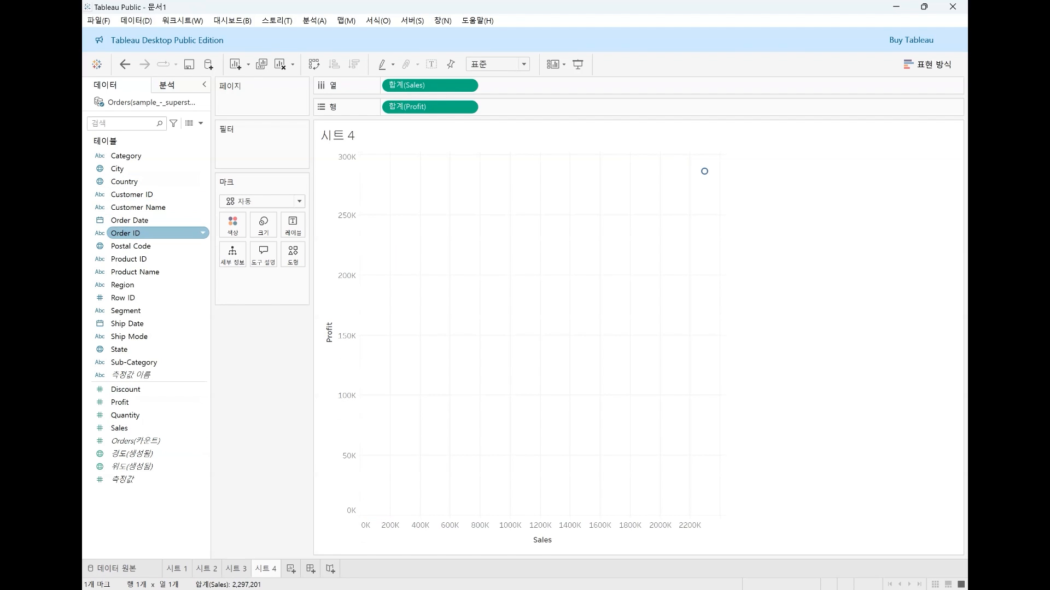
left_click_drag(126, 233, 232, 252)
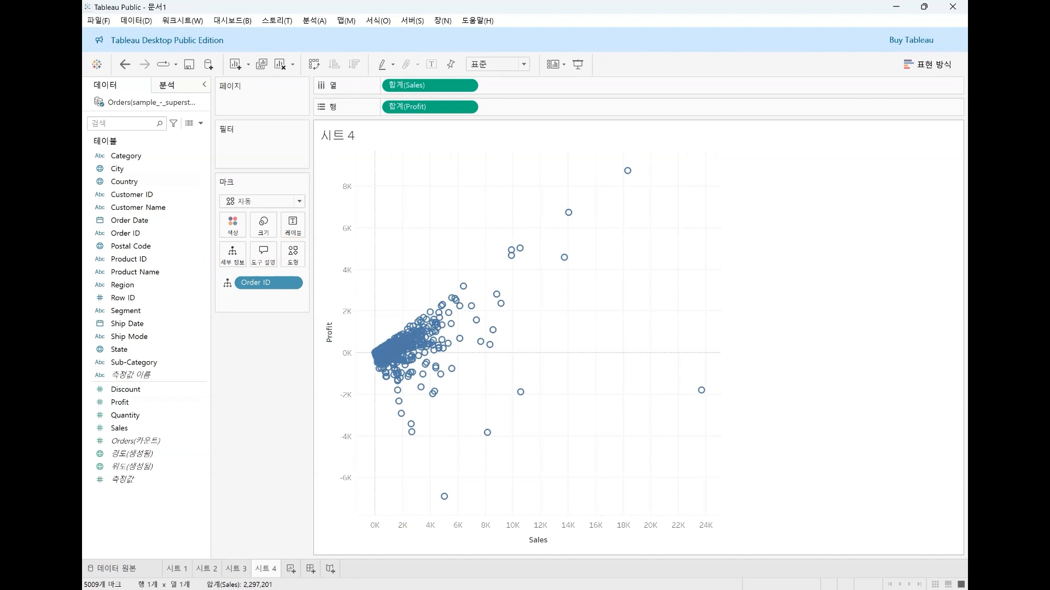
Fit the Sales and Profit scatter plot to the entire view (전체 보기) and inspect individual order marks.
left_click(524, 64)
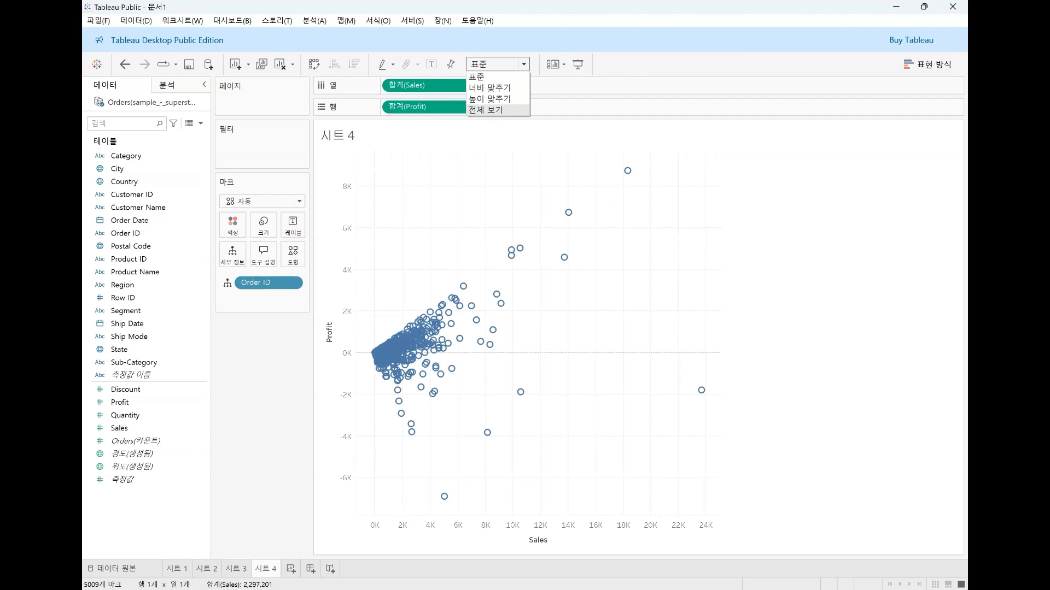
left_click(485, 110)
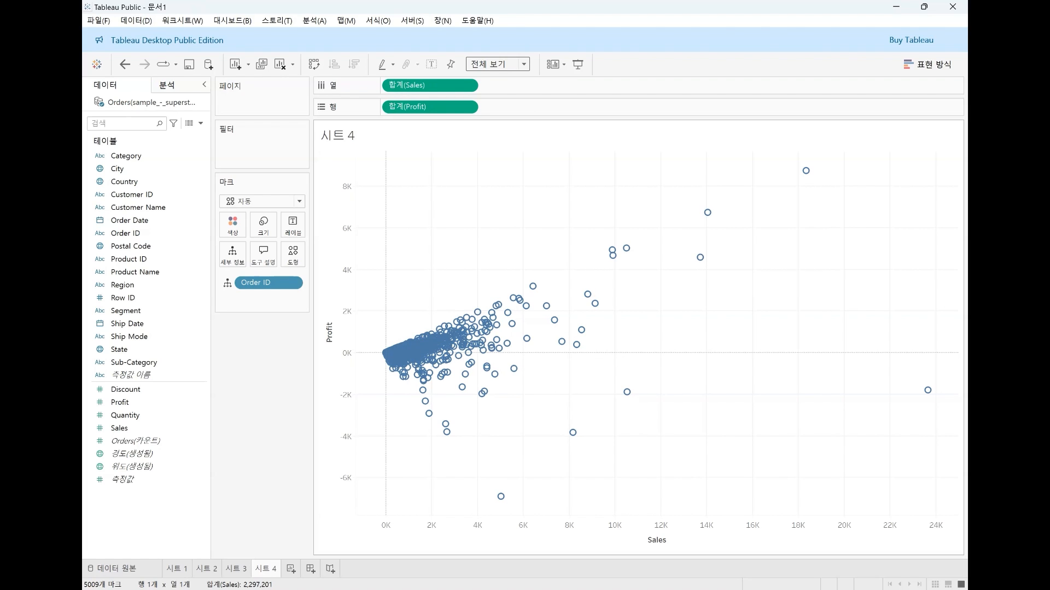
mouse_move(613, 250)
mouse_move(627, 392)
mouse_move(805, 171)
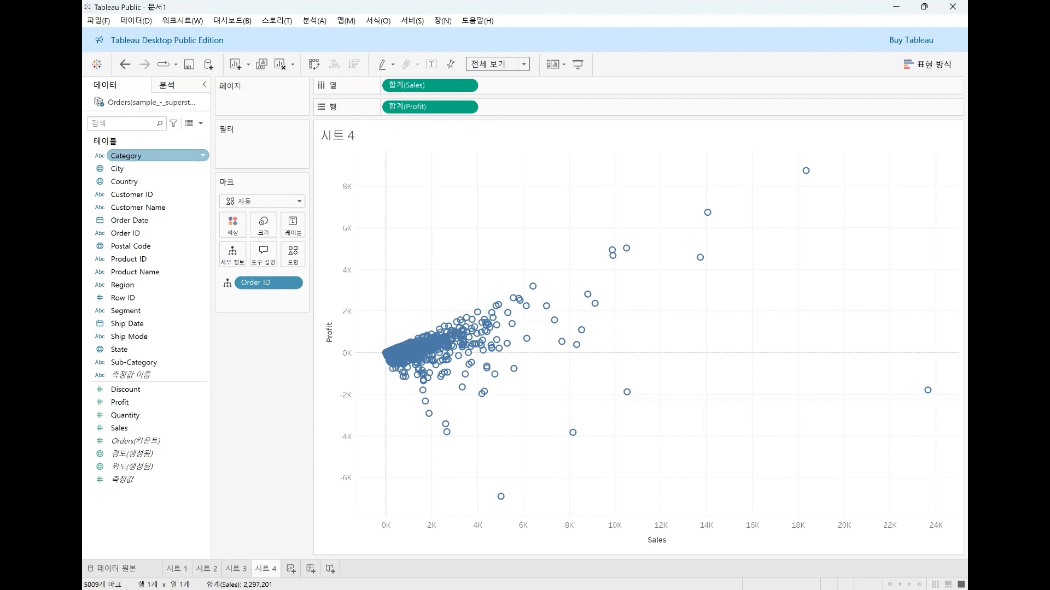
Try colouring the scatter plot marks by Category, and remove Category from the marks again.
left_click_drag(125, 156, 225, 234)
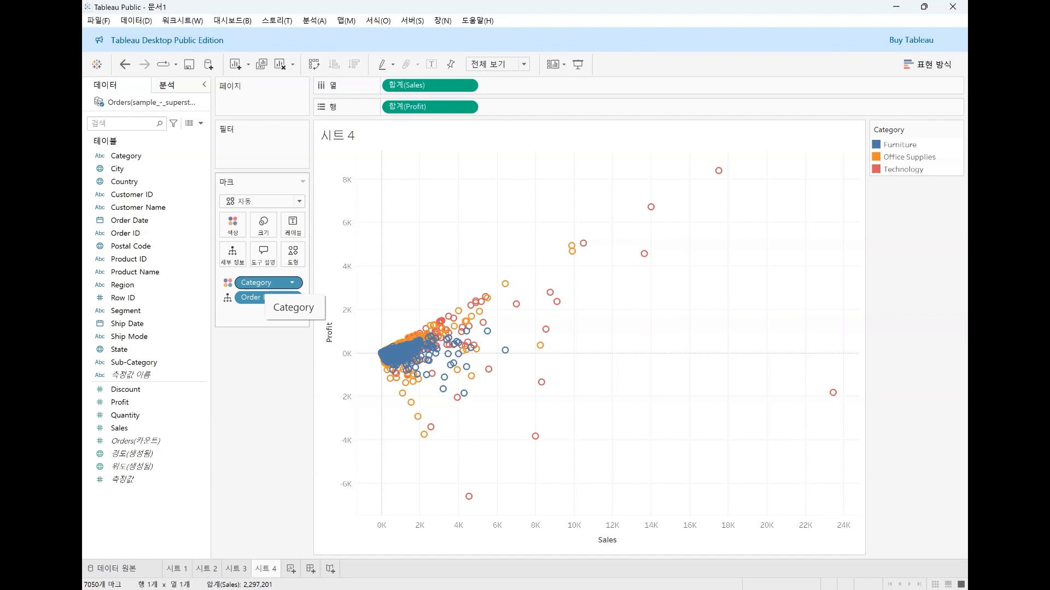
left_click_drag(268, 283, 158, 261)
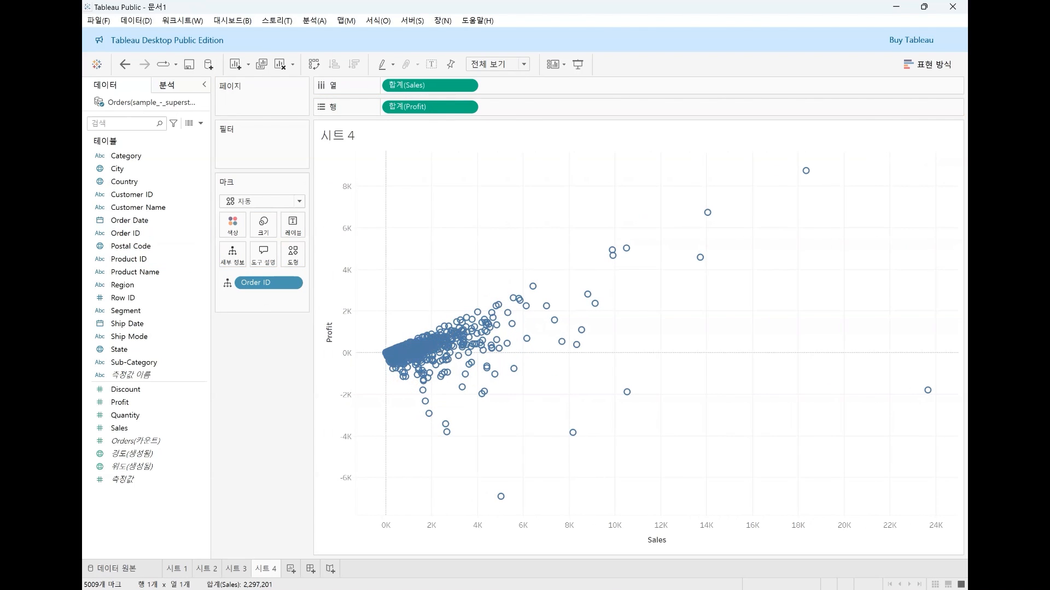
Try colouring the scatter plot marks by Profit, and remove Profit from the marks again.
left_click_drag(118, 402, 233, 224)
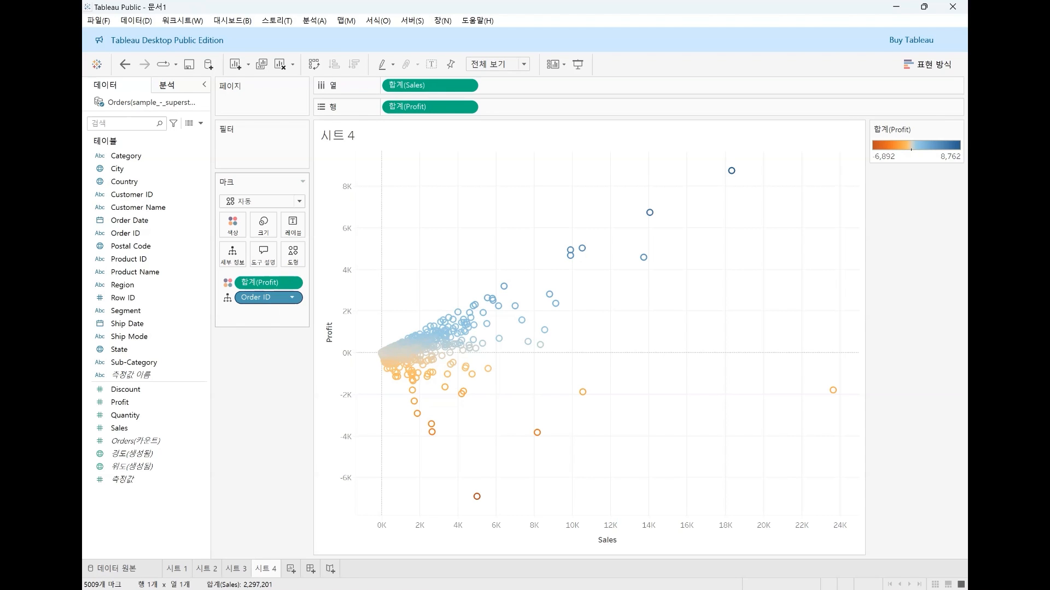
left_click_drag(260, 282, 149, 305)
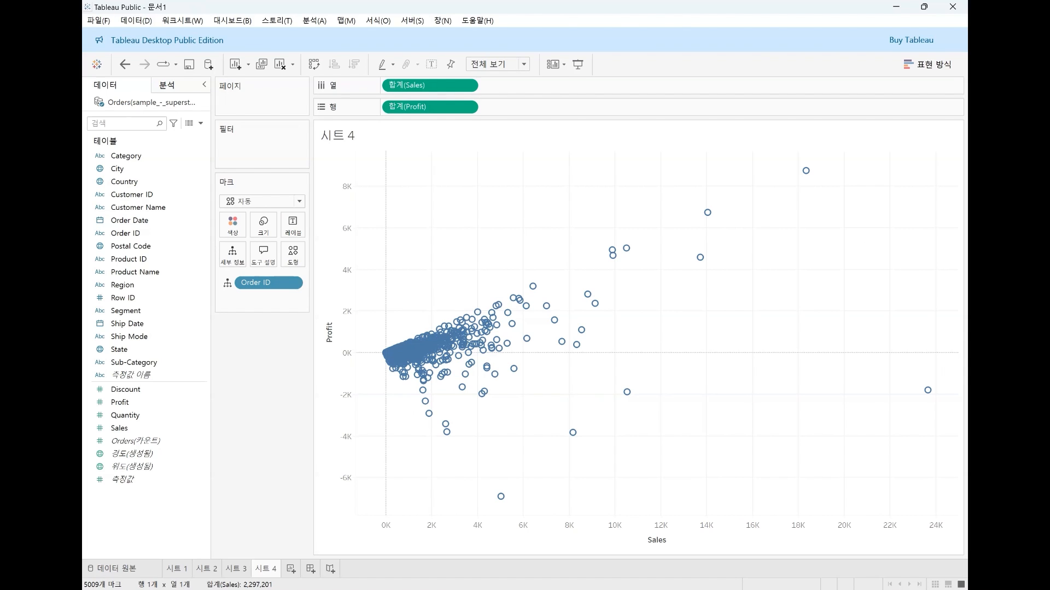
Filter the scatter plot by Category with all values selected, and display the Category filter control beside the chart.
left_click_drag(126, 155, 243, 148)
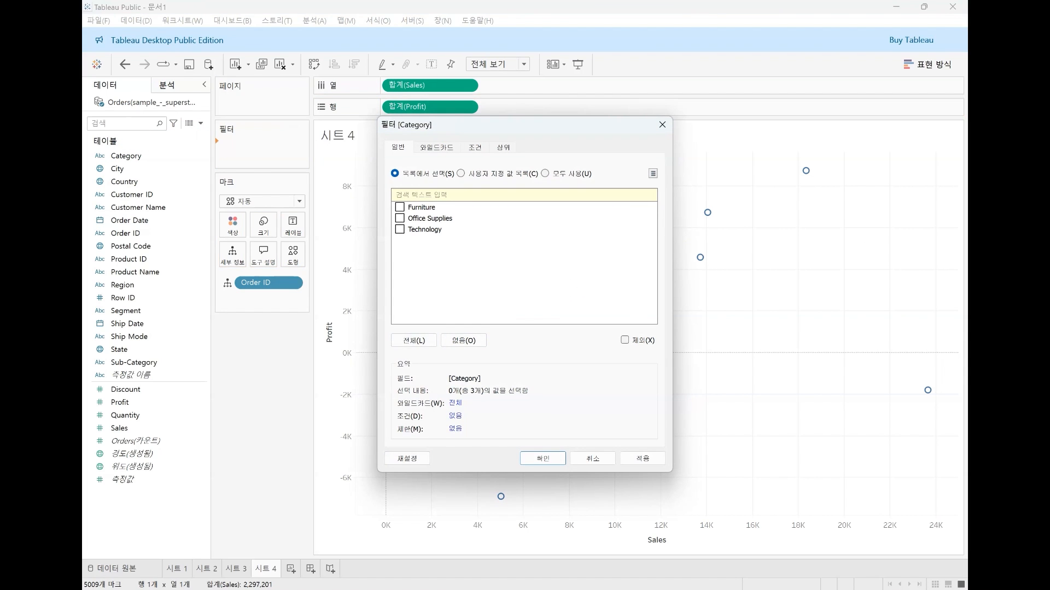
left_click(414, 340)
left_click(542, 458)
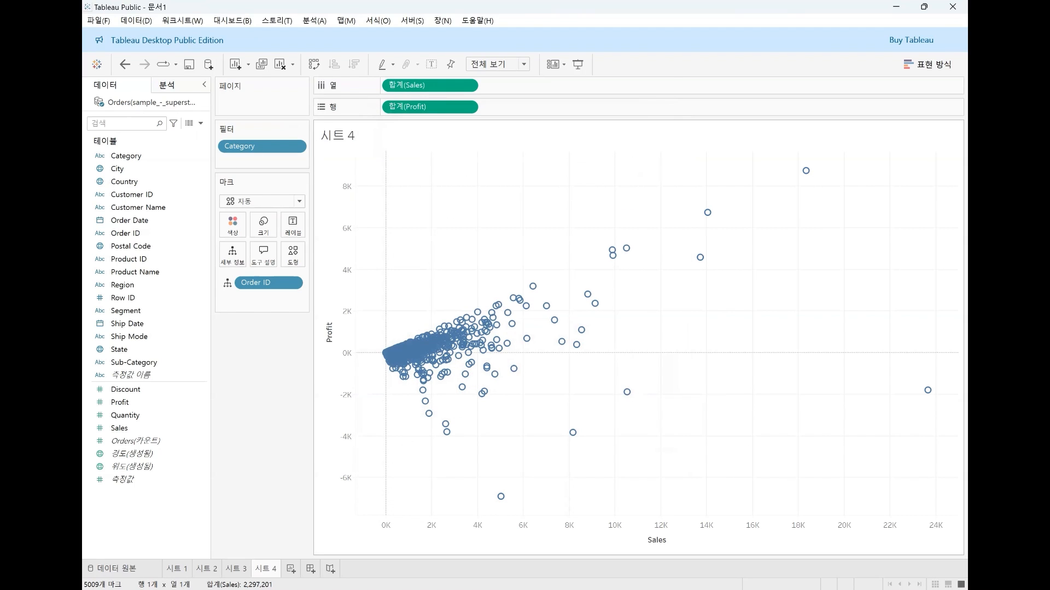
left_click(295, 146)
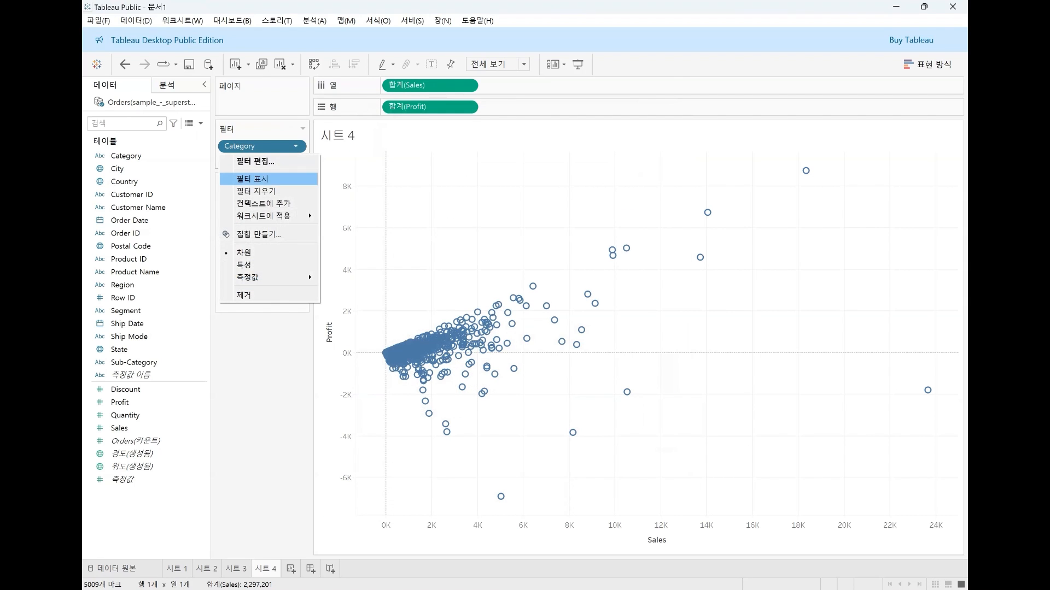
left_click(240, 179)
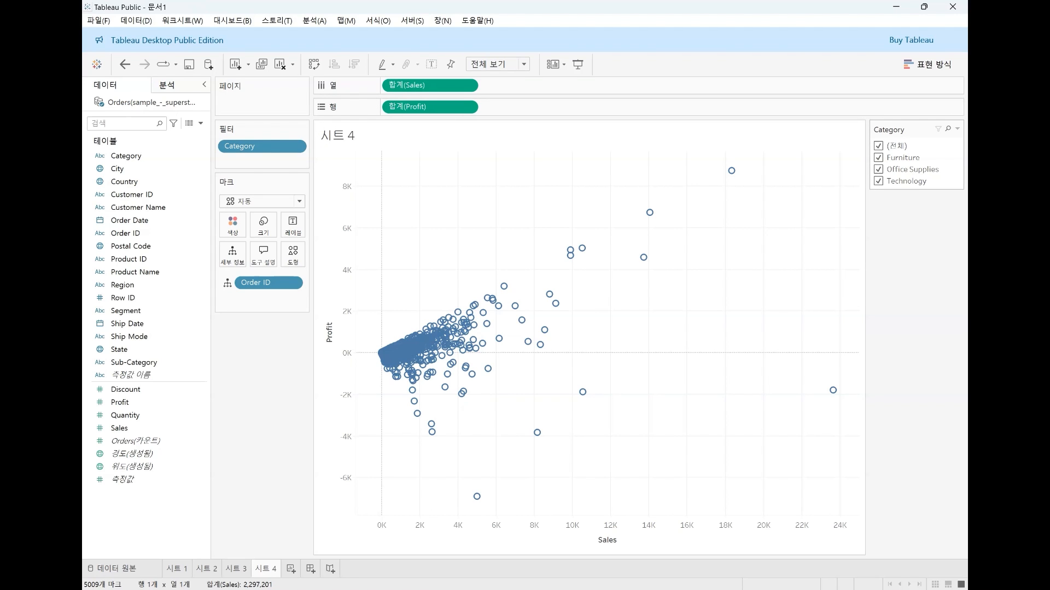
Try the Category filter by switching all values off and on and isolating single categories, and restore all categories.
left_click(878, 146)
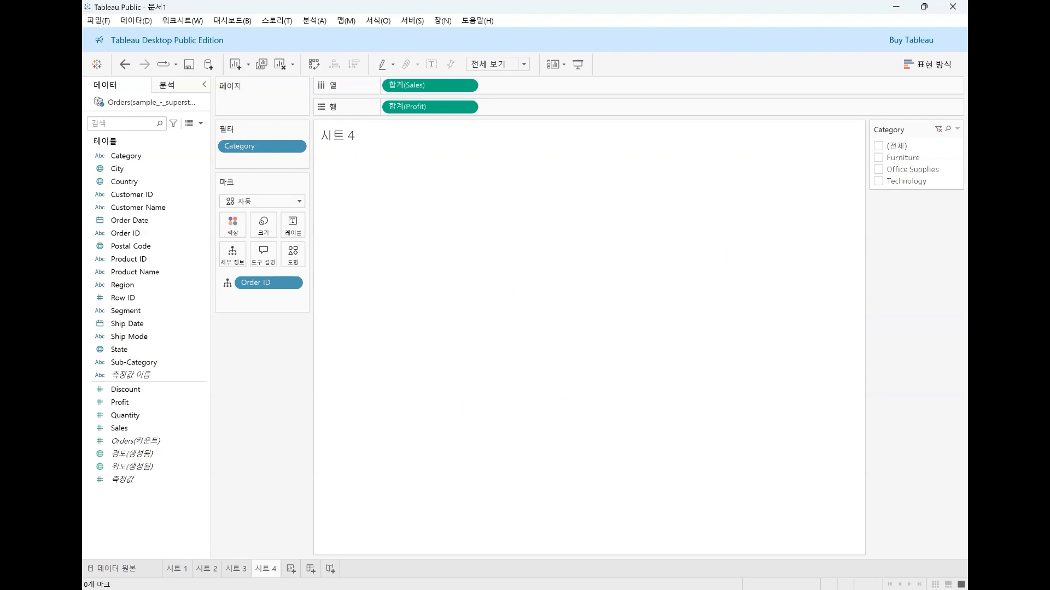
left_click(878, 146)
left_click(878, 146)
left_click(878, 146)
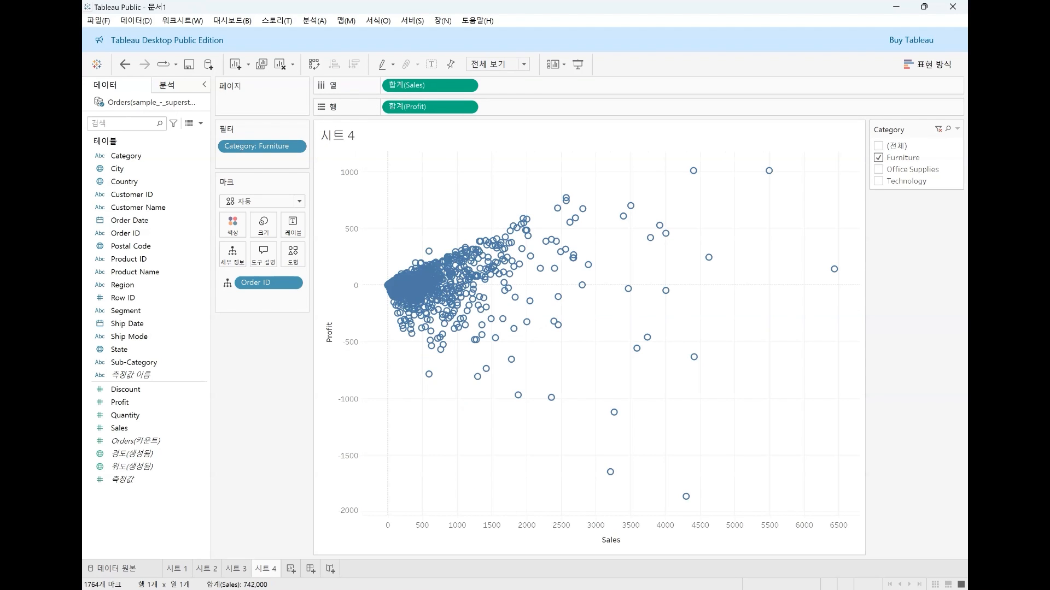
left_click(878, 146)
left_click(878, 169)
left_click(878, 169)
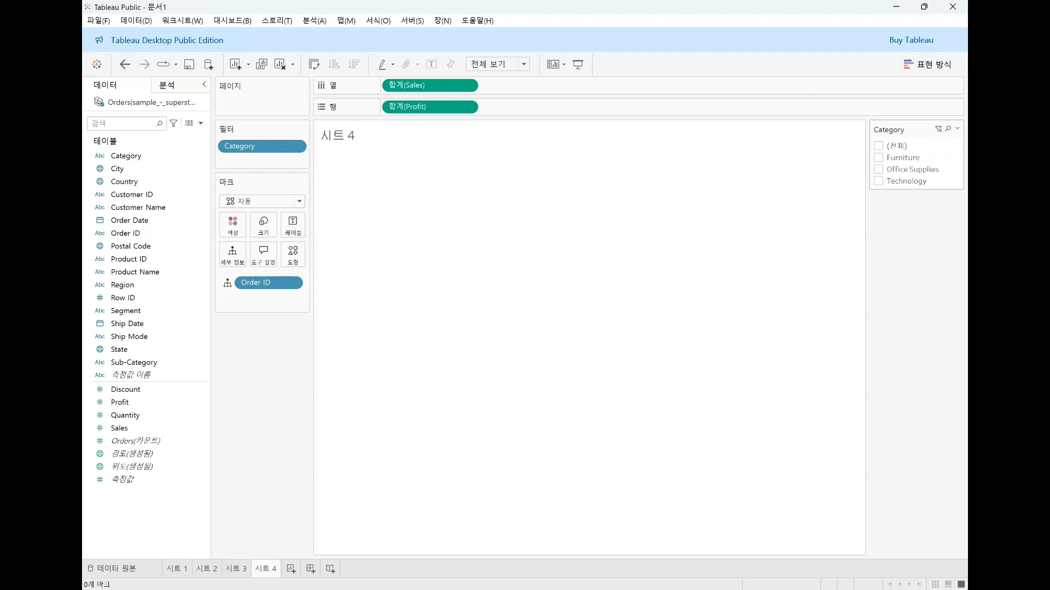
left_click(878, 181)
left_click(878, 146)
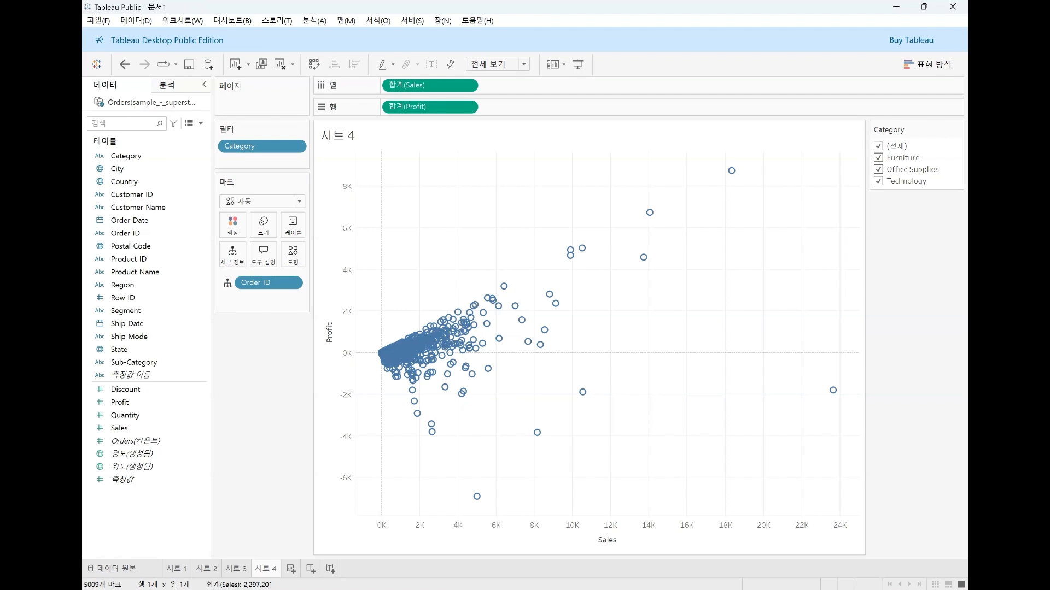
Add a filter on the sum (합계) of Profit with its full value range, and display its range control.
left_click_drag(119, 403, 220, 162)
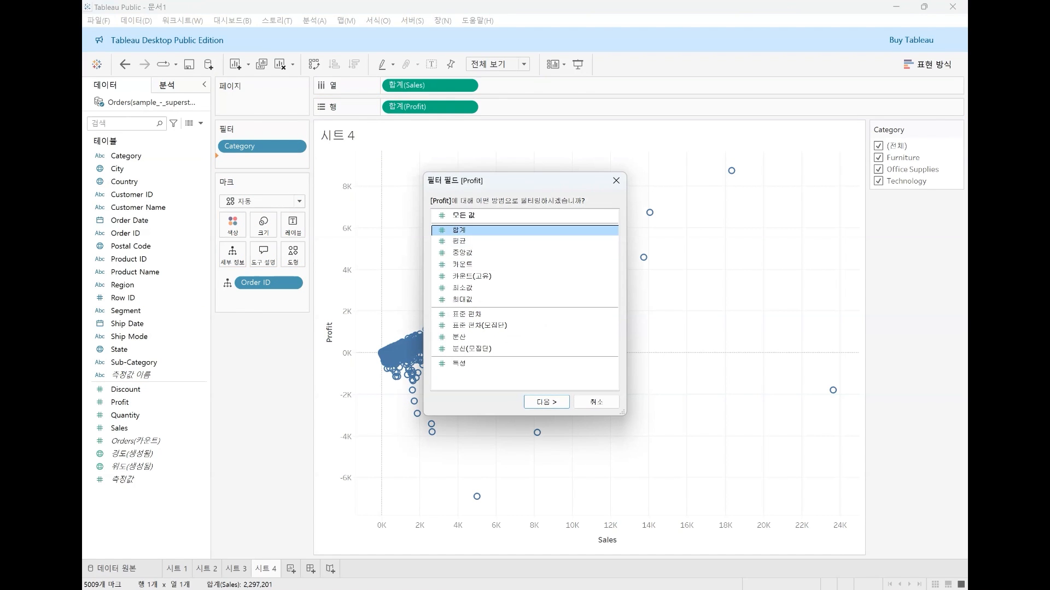
key("Return")
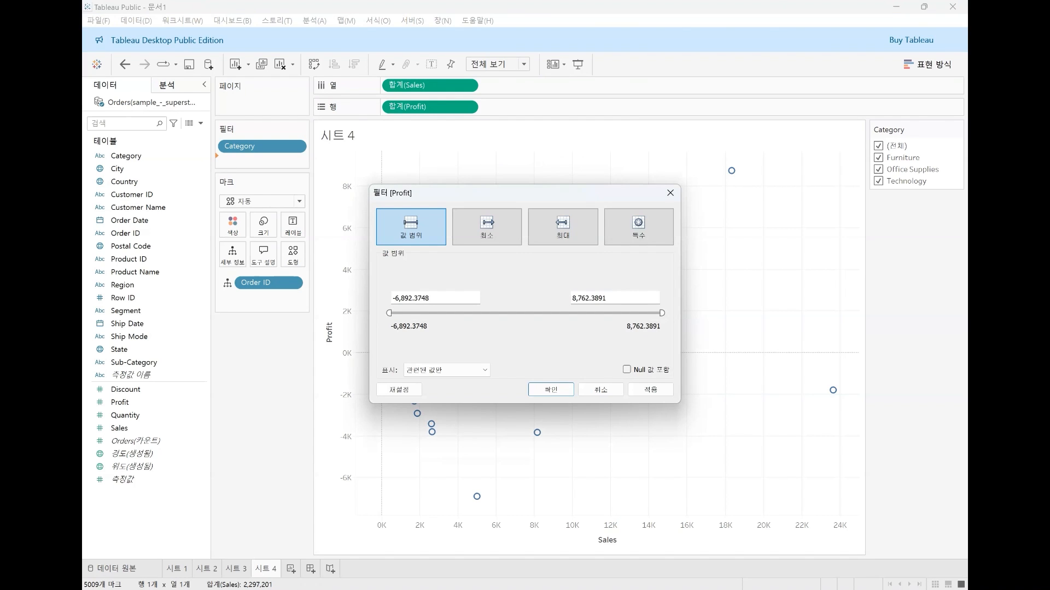
key("Return")
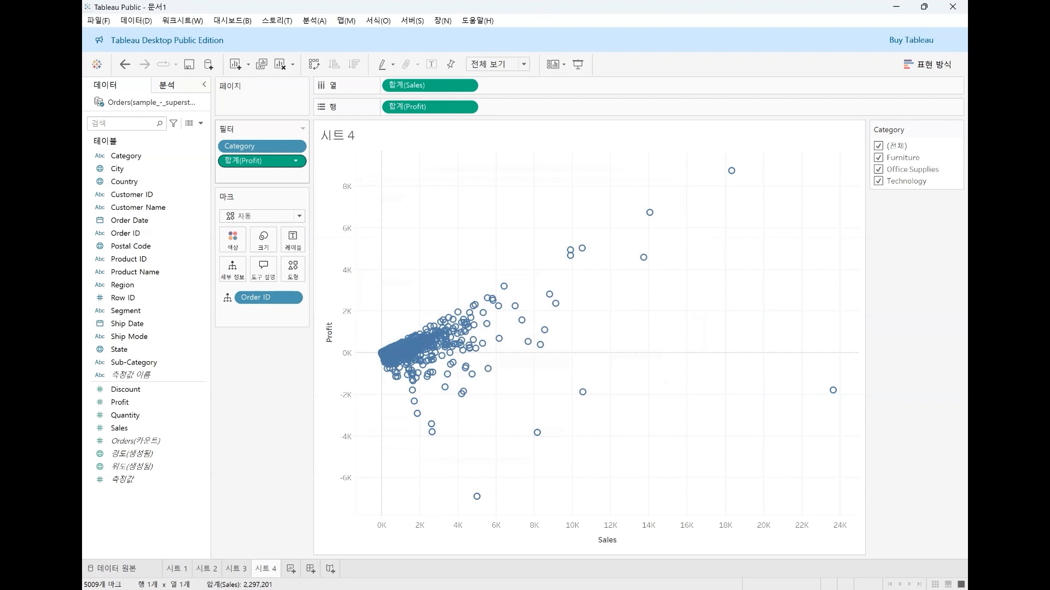
left_click(296, 160)
left_click(246, 193)
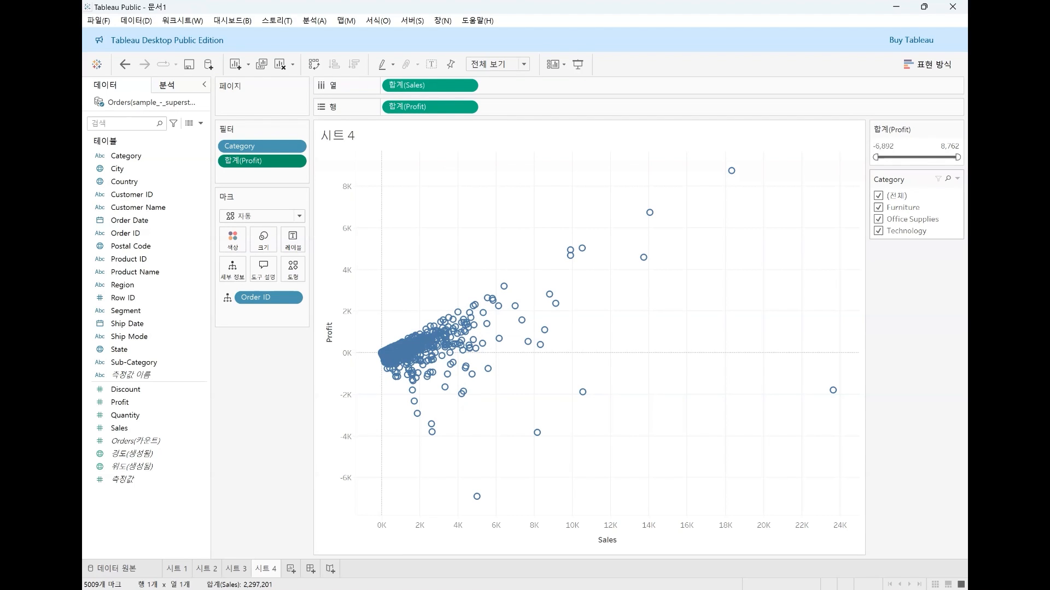
Try raising the lower limit of the Profit range filter, and return it to the minimum.
mouse_move(876, 157)
left_mouse_down()
mouse_move(914, 157)
mouse_move(875, 157)
left_mouse_up()
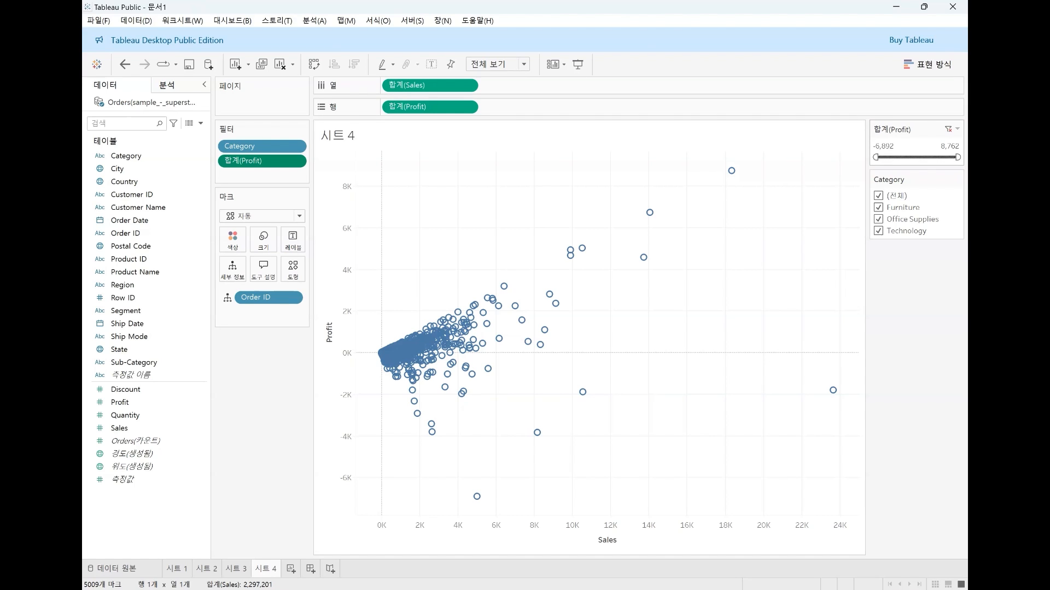
left_click_drag(875, 157, 921, 157)
left_click_drag(918, 158, 875, 157)
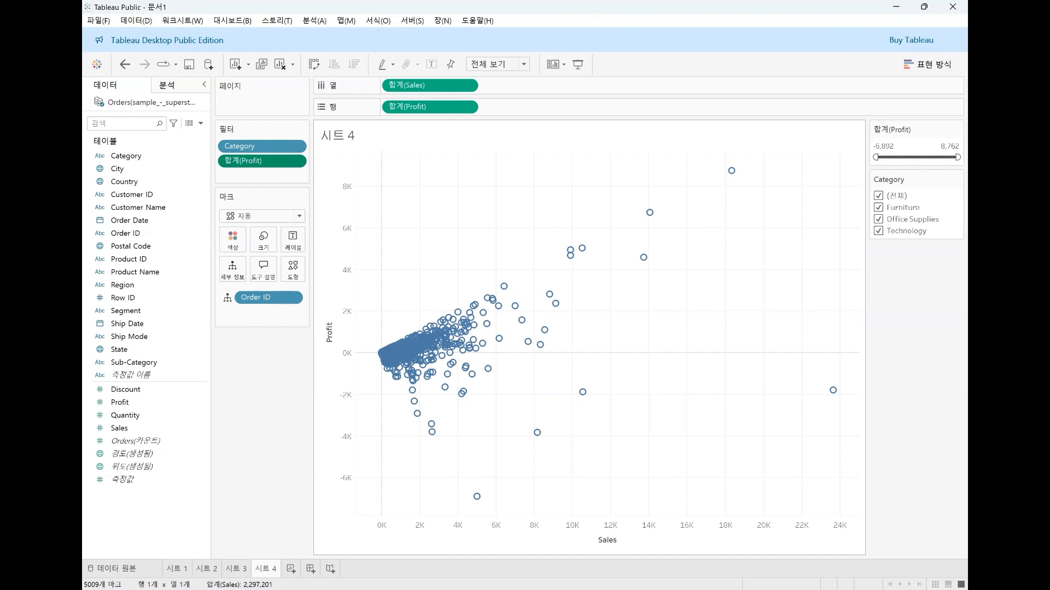
mouse_move(422, 341)
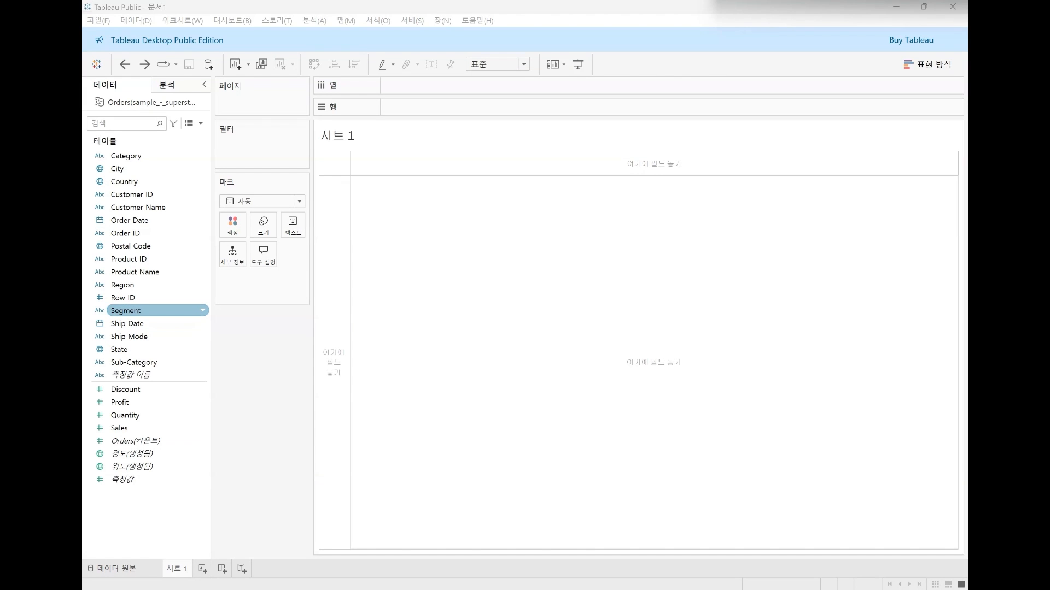
Build a Sales by Segment table on the empty 시트 1 and convert it to a horizontal bar chart with Show Me (표현 방식).
double_click(126, 310)
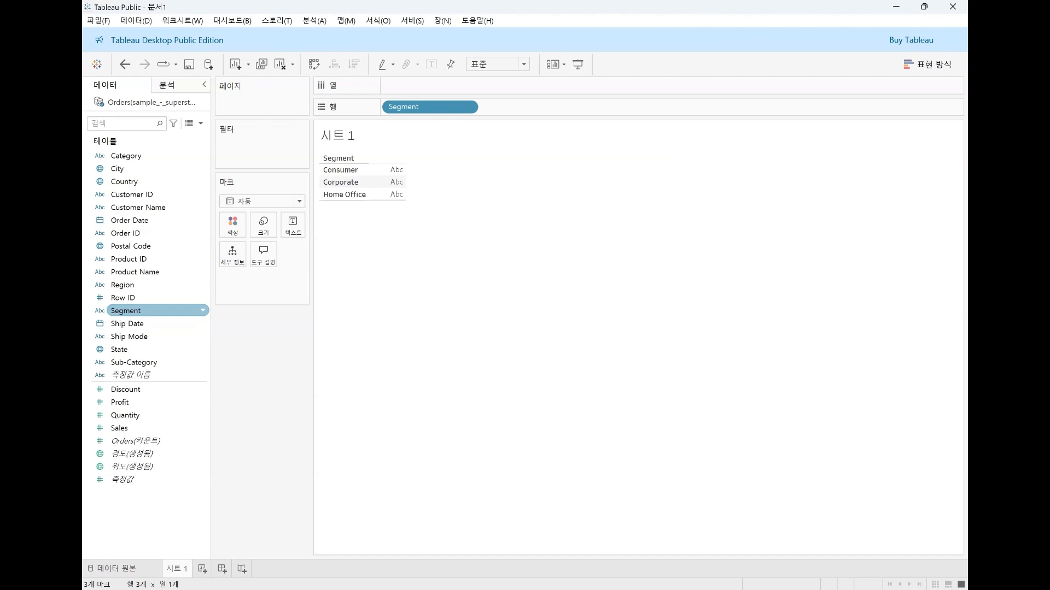
double_click(120, 428)
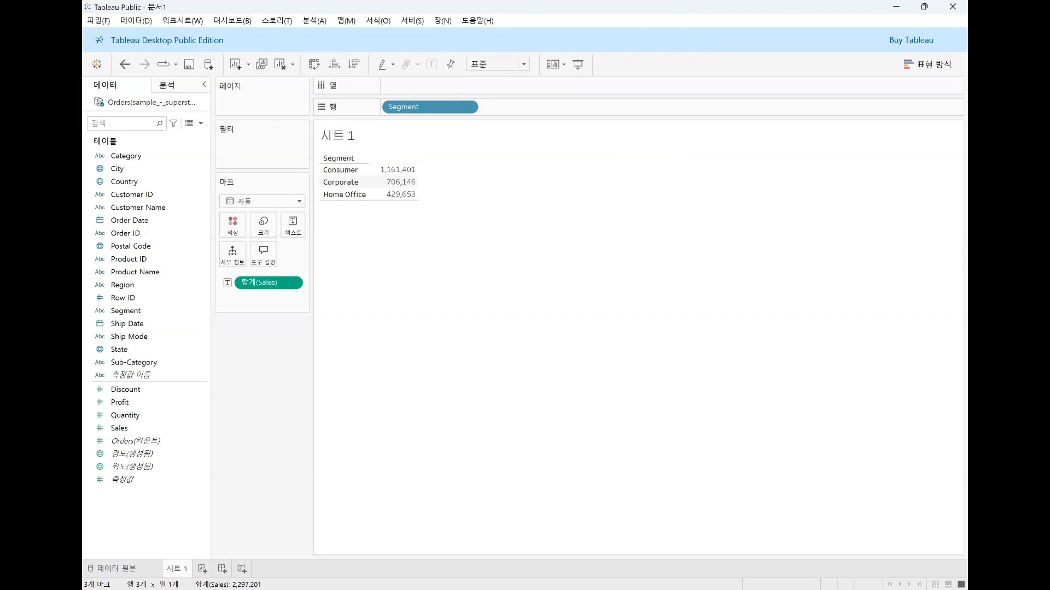
left_click(930, 64)
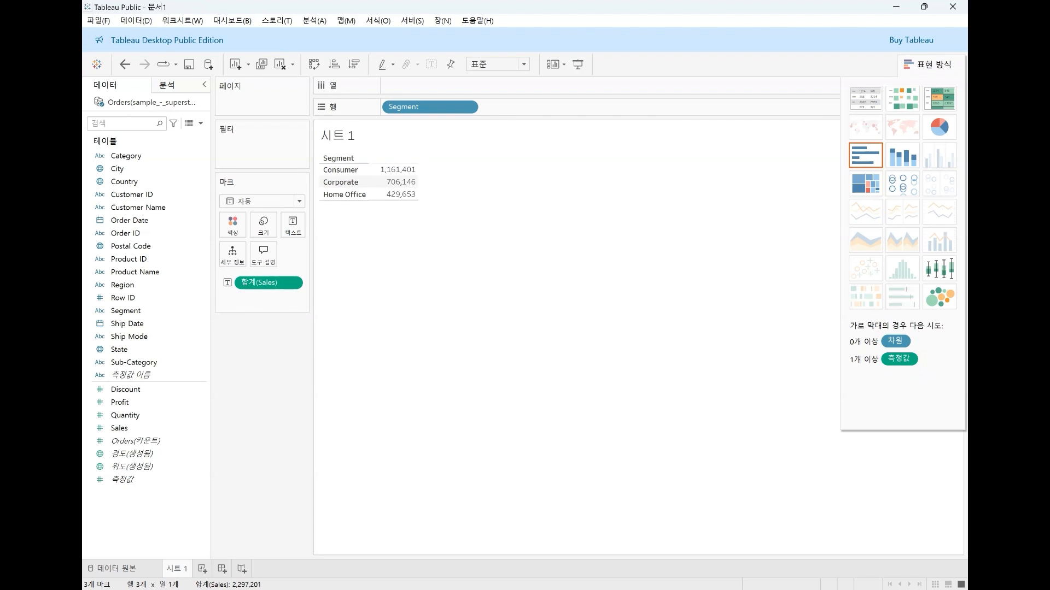
left_click(865, 155)
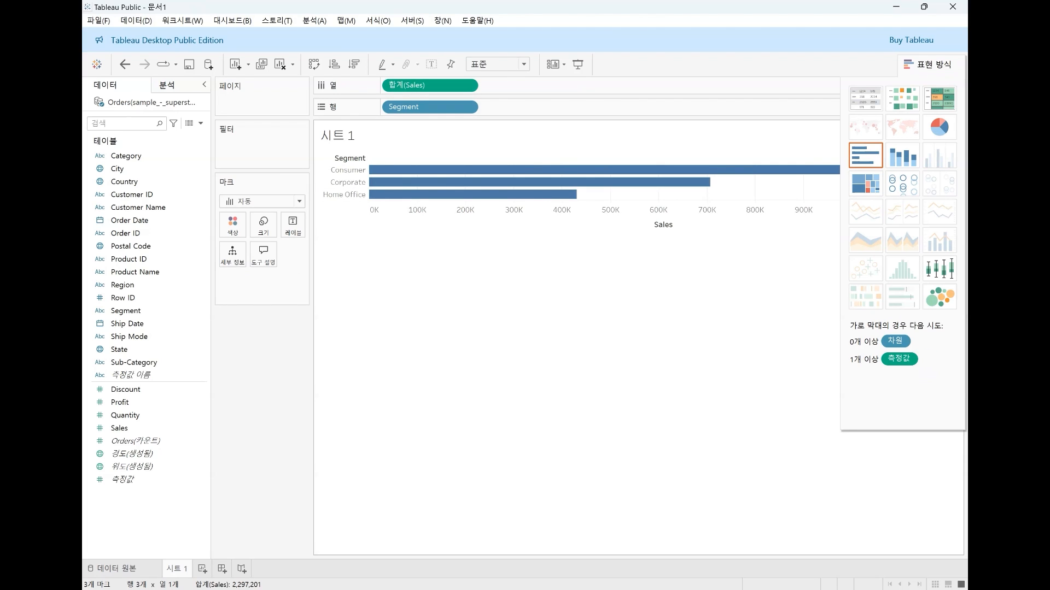
left_click(930, 64)
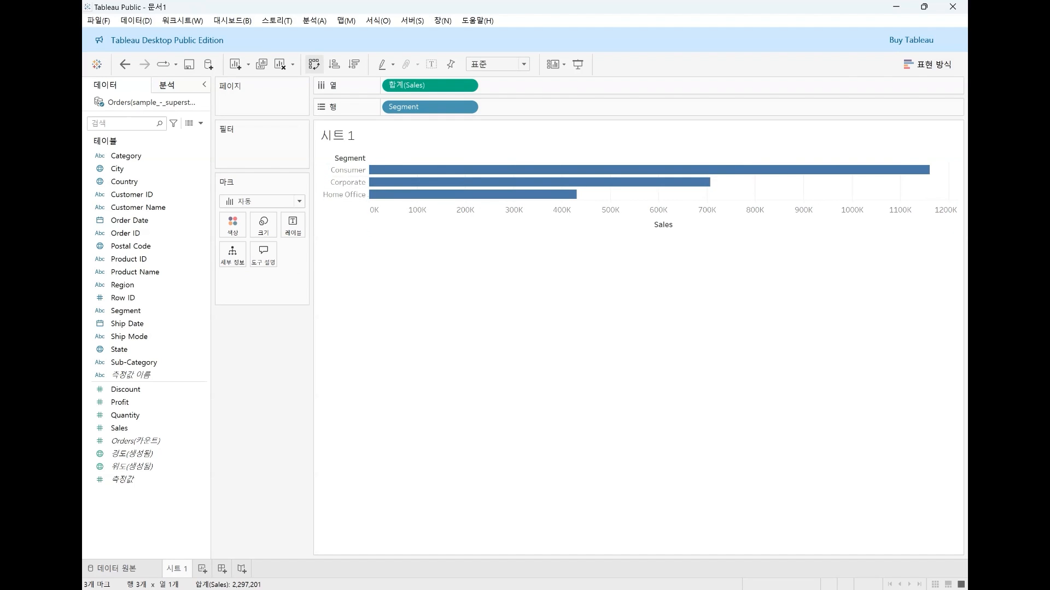
Swap the rows and columns of the Segment bar chart, and remove Segment and Sales from the sheet.
left_click(314, 64)
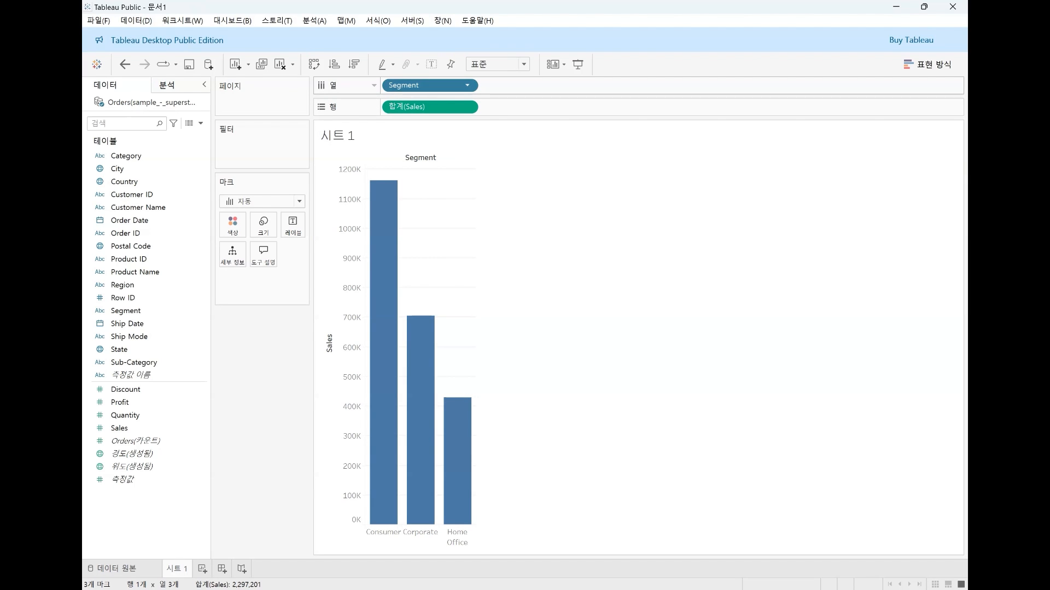
left_click_drag(403, 85, 144, 195)
left_click_drag(407, 106, 117, 428)
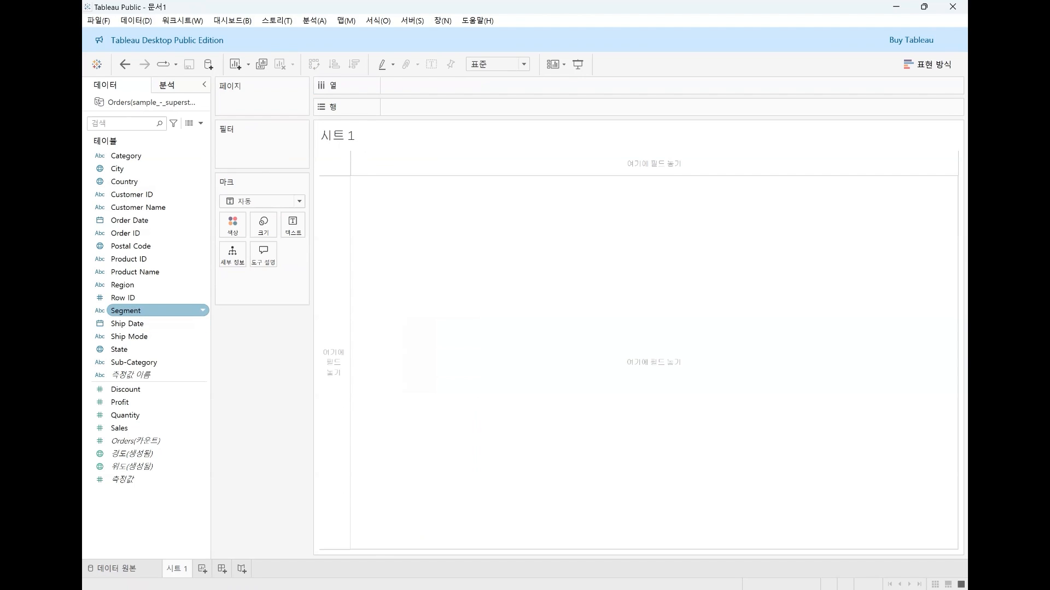
Create a vertical bar chart with Segment in columns and Sales in rows, fitted to the entire view (전체 보기).
left_click_drag(126, 310, 438, 87)
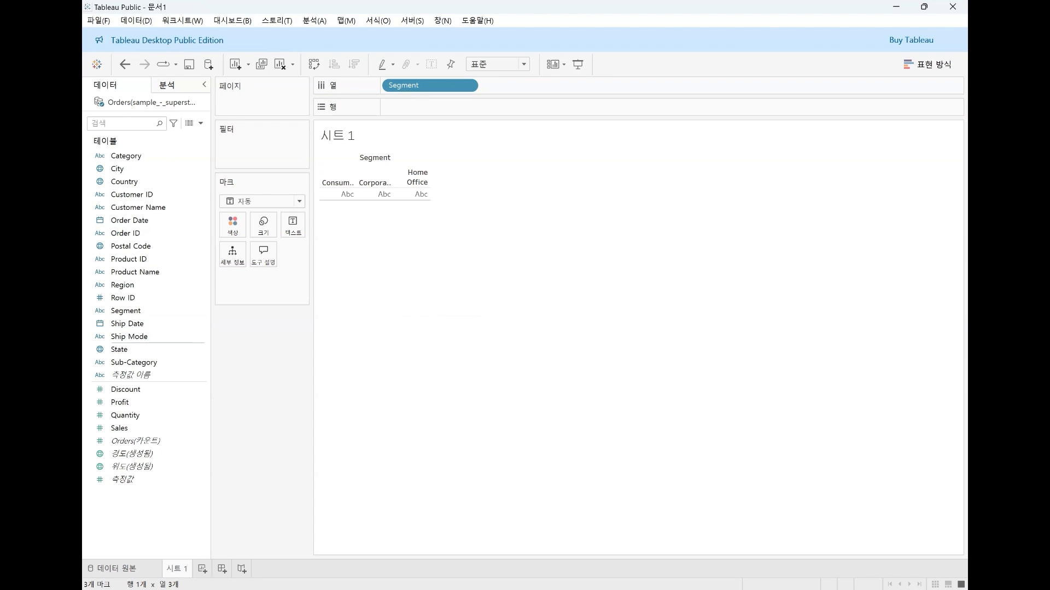
left_click_drag(119, 428, 455, 107)
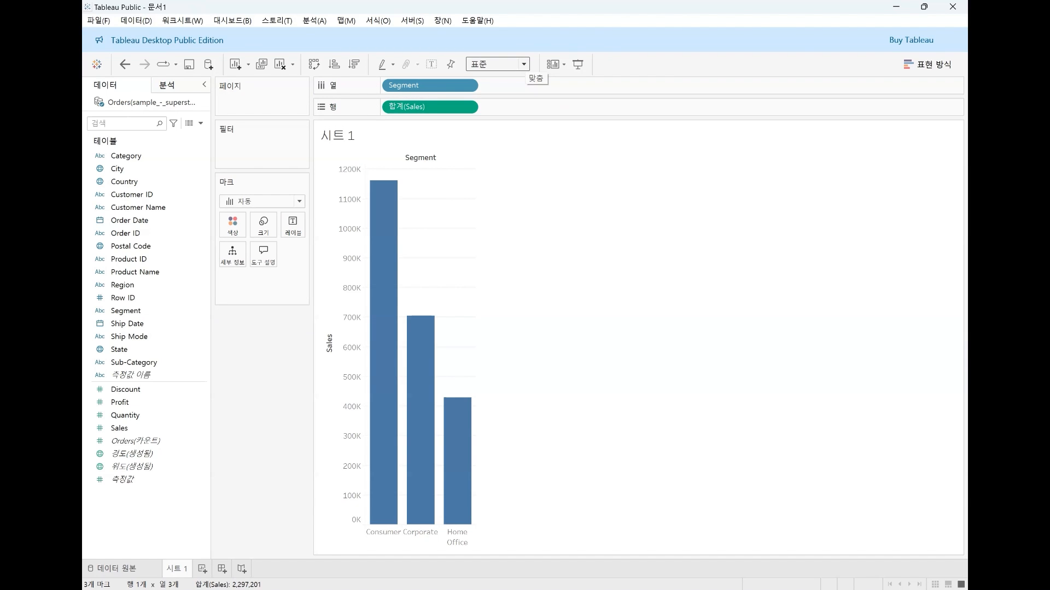
left_click(523, 64)
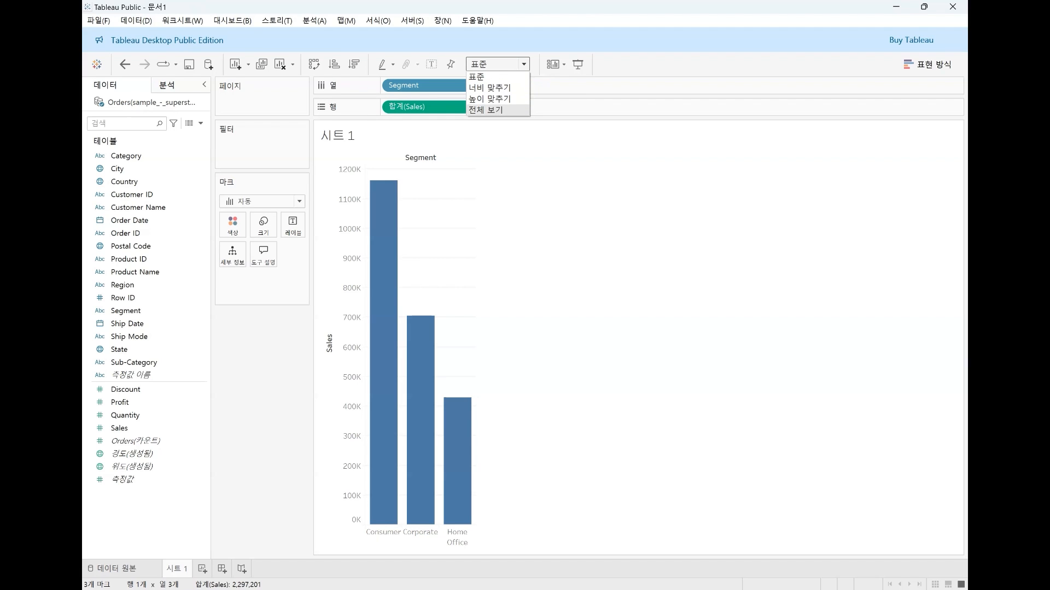
left_click(485, 109)
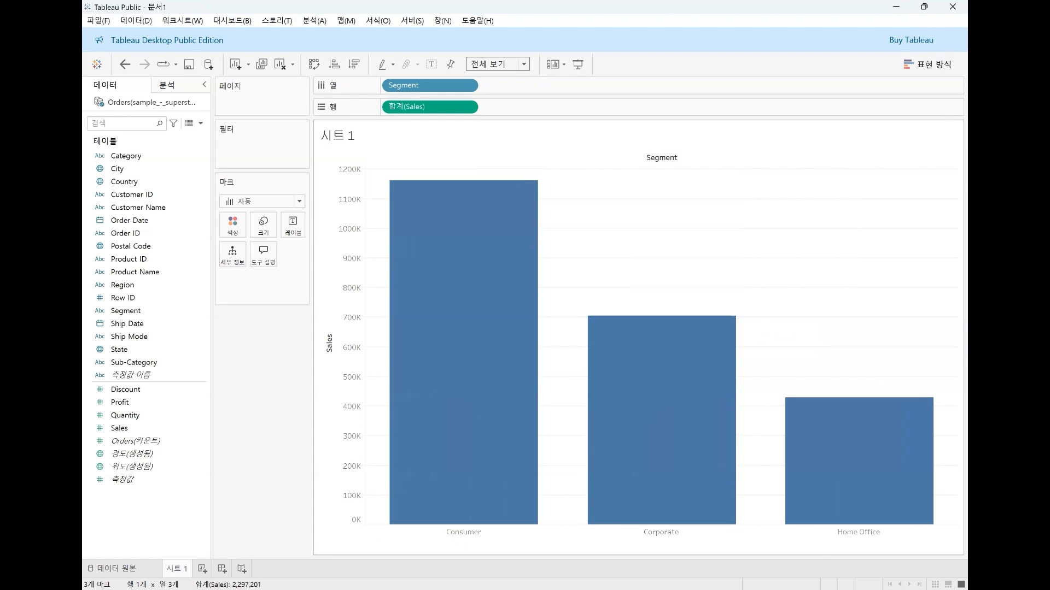
mouse_move(705, 331)
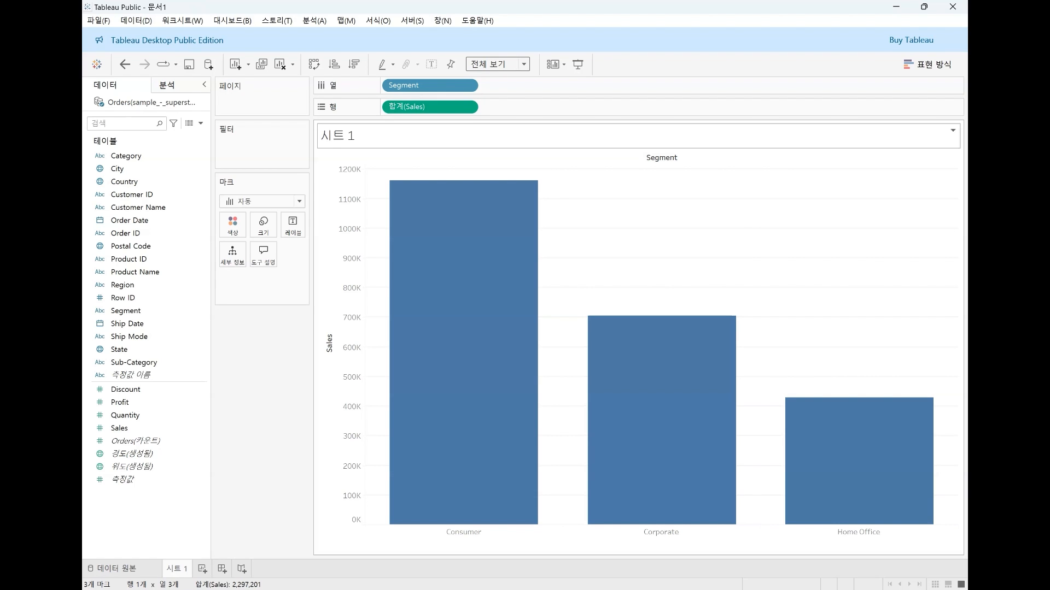
Change the worksheet title to "바 차트(1) - 기본".
double_click(338, 136)
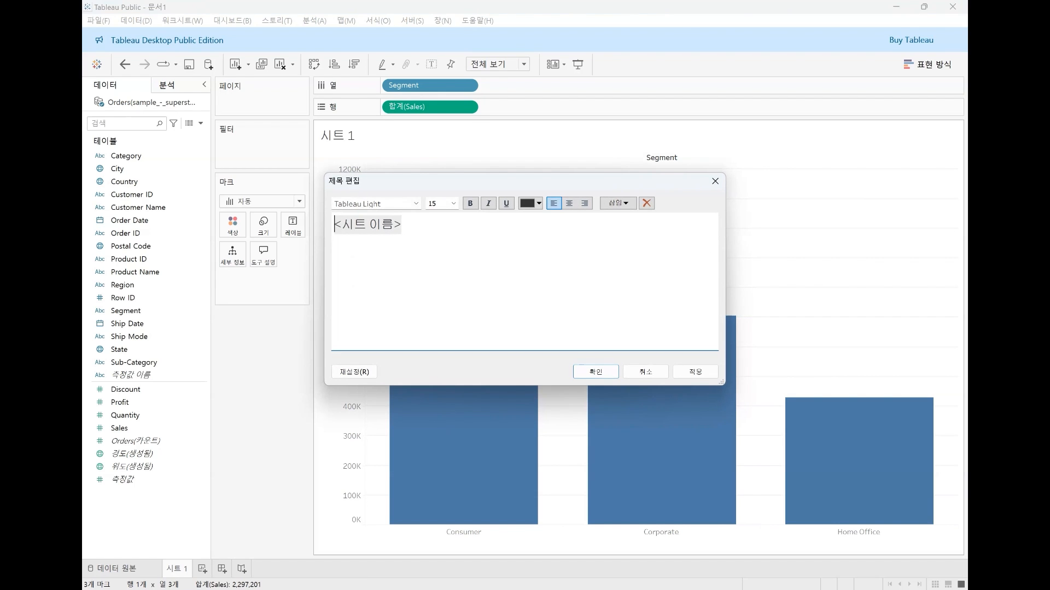
key("ctrl+a")
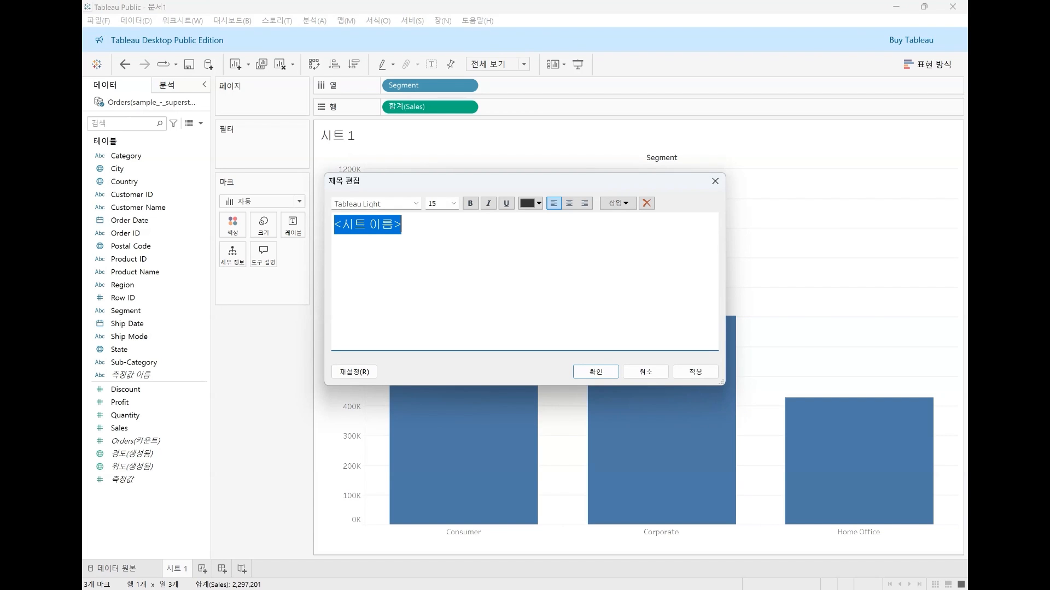
type("바")
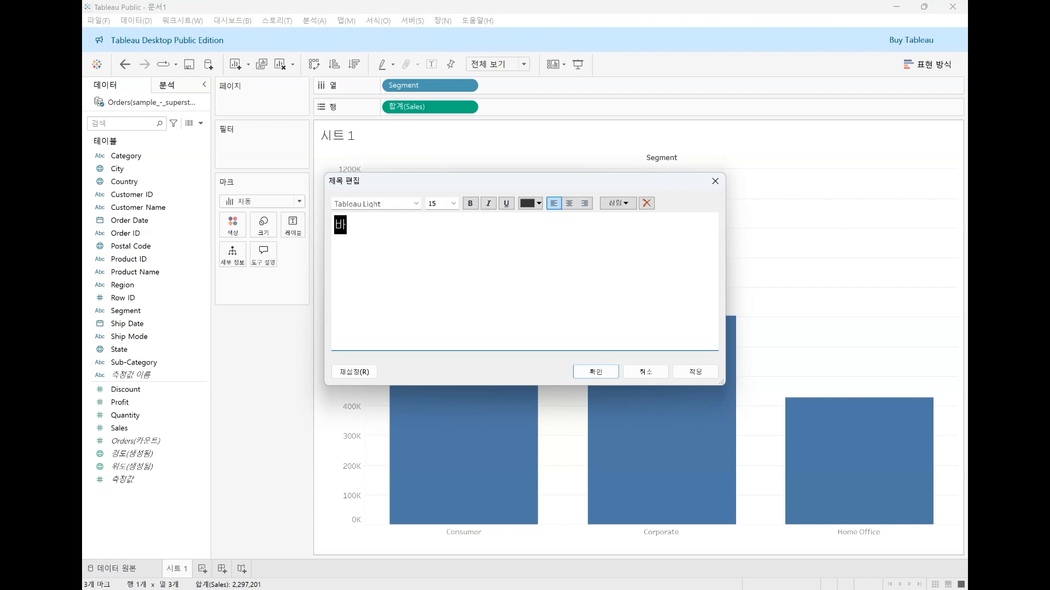
type(" 차트(1) - 기본")
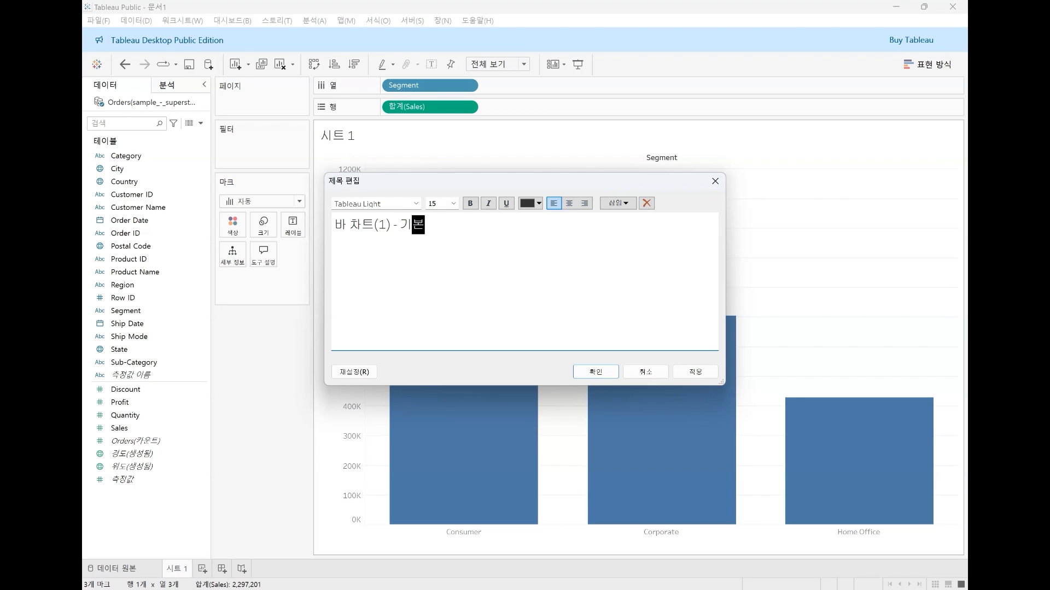
left_click(596, 372)
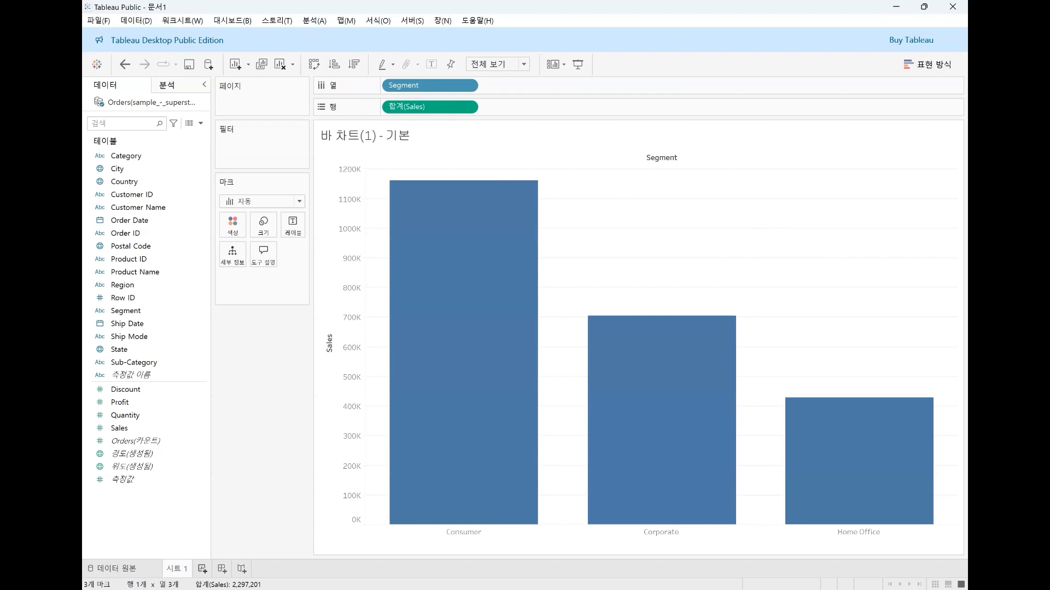
Duplicate the sheet 시트 1 and show the mark labels on the bars of the copy.
mouse_move(176, 569)
right_click(180, 569)
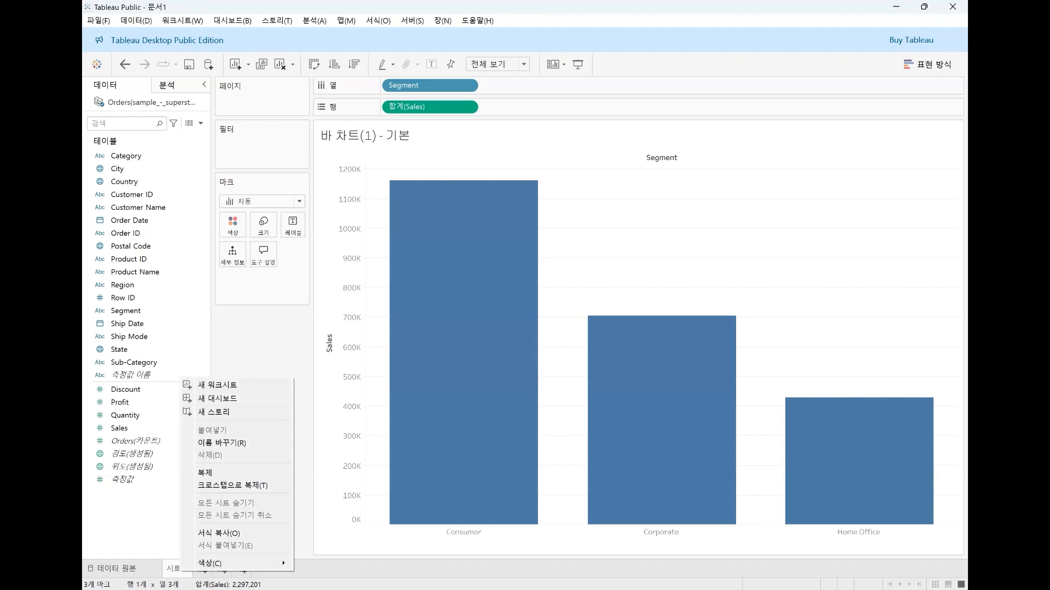
left_click(205, 473)
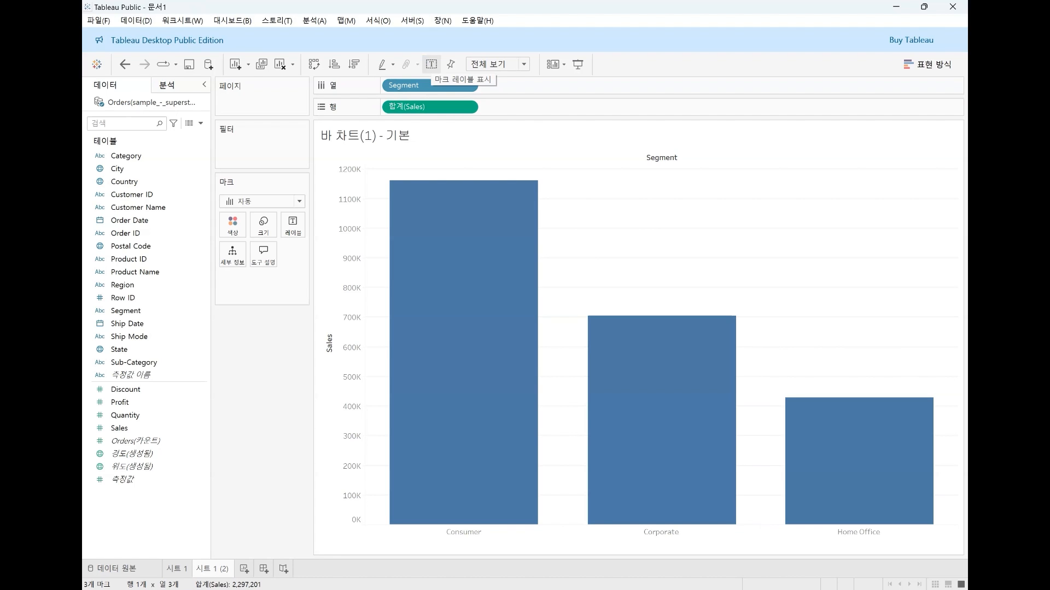
left_click(431, 64)
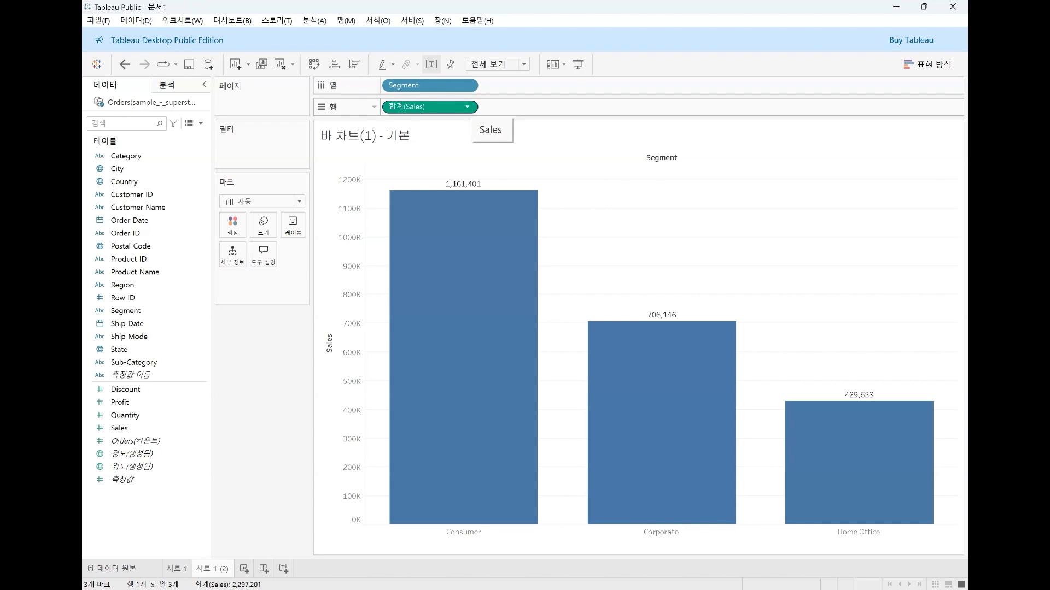
Change the aggregation of Sales in the rows of the duplicated sheet to average (평균).
left_click(467, 107)
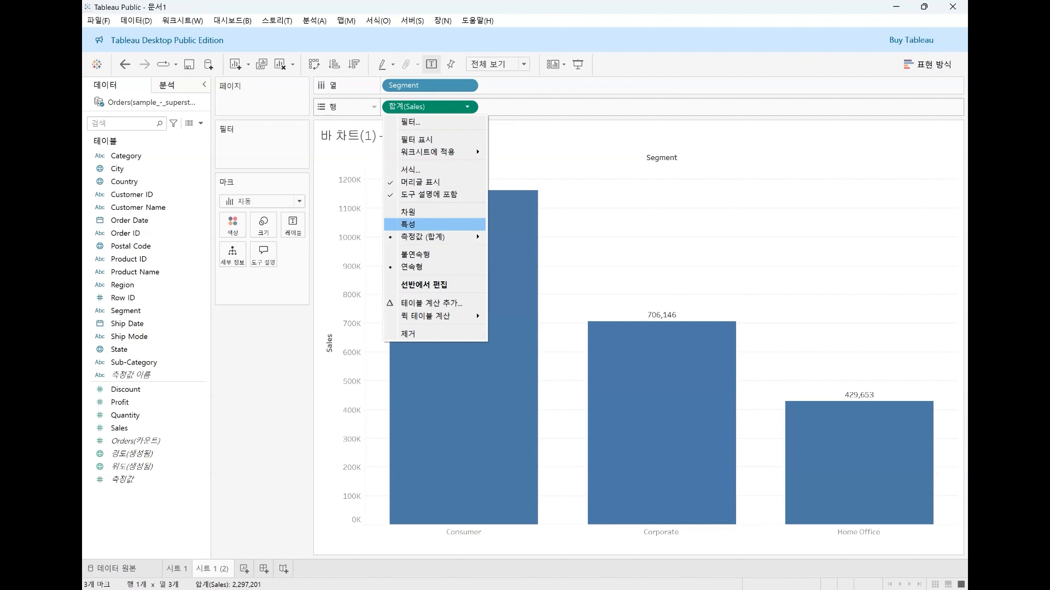
mouse_move(424, 236)
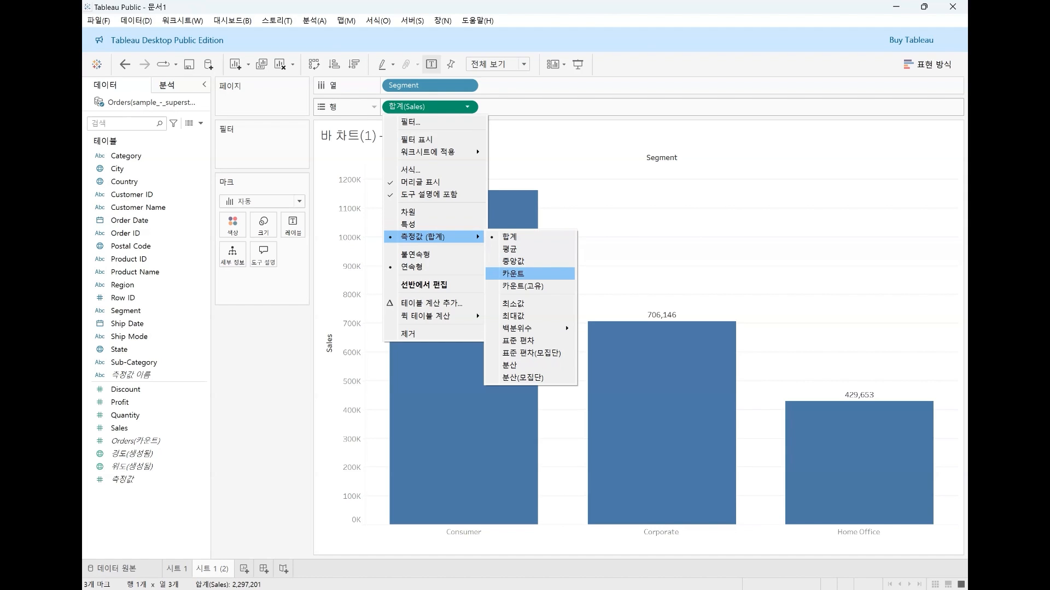
mouse_move(517, 328)
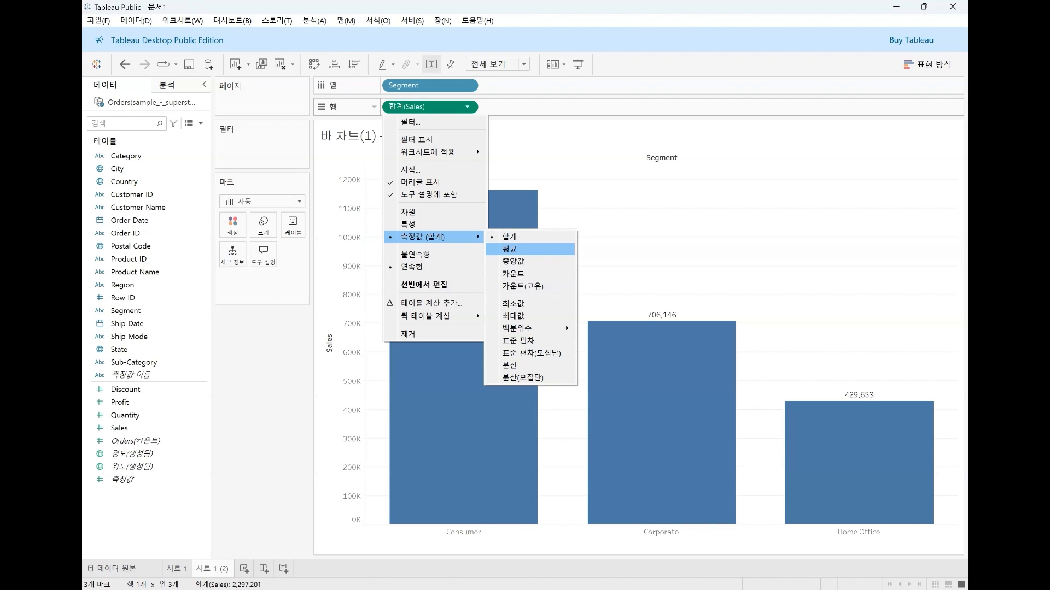
left_click(509, 250)
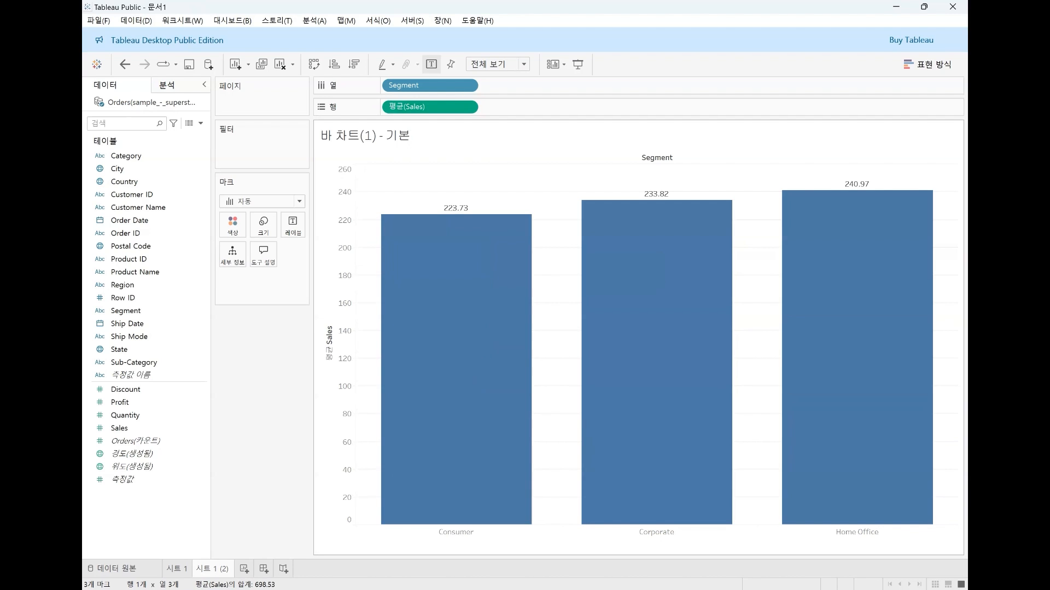
Compare the original Sales sum chart with the average chart and review the aggregation options for Sales.
left_click(177, 569)
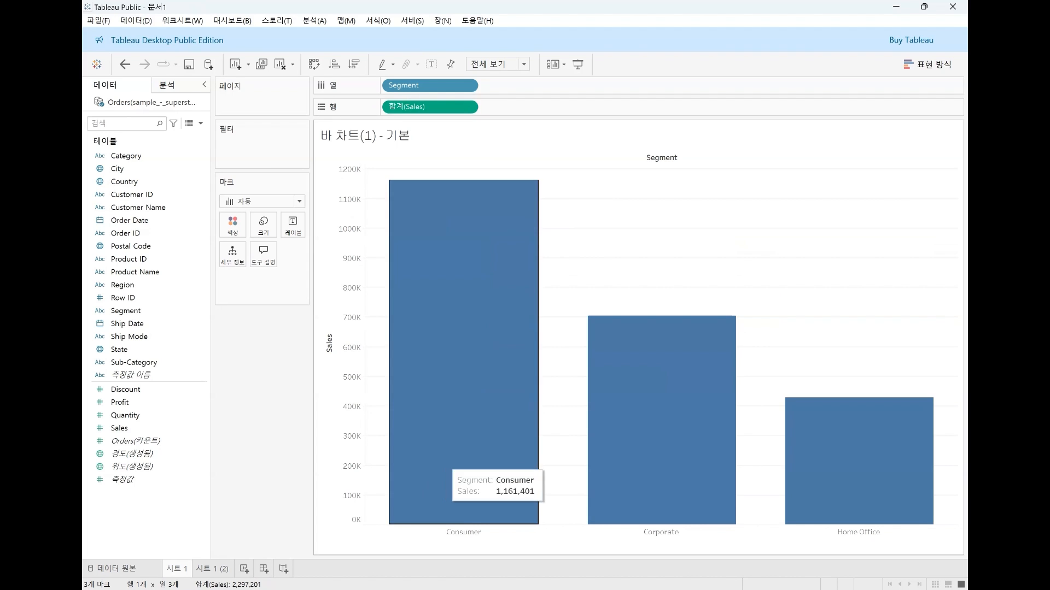
left_click(212, 569)
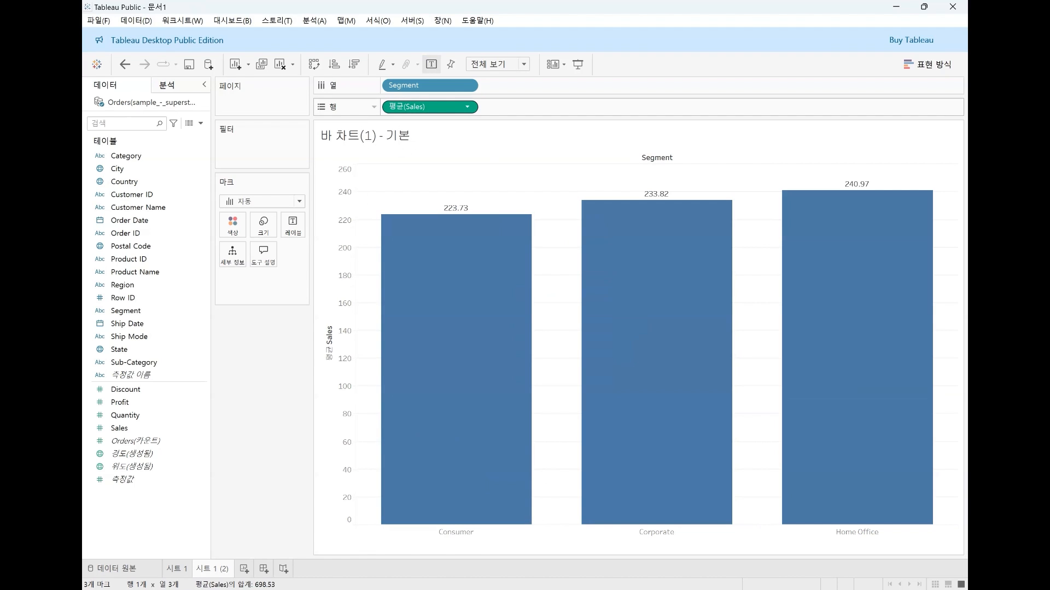
left_click(467, 106)
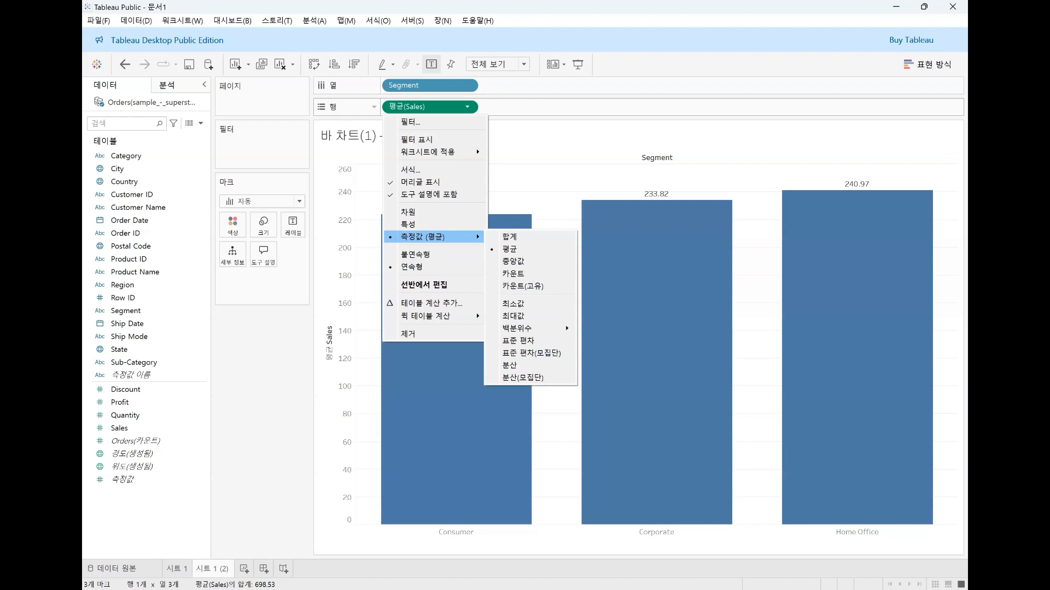
left_click(552, 136)
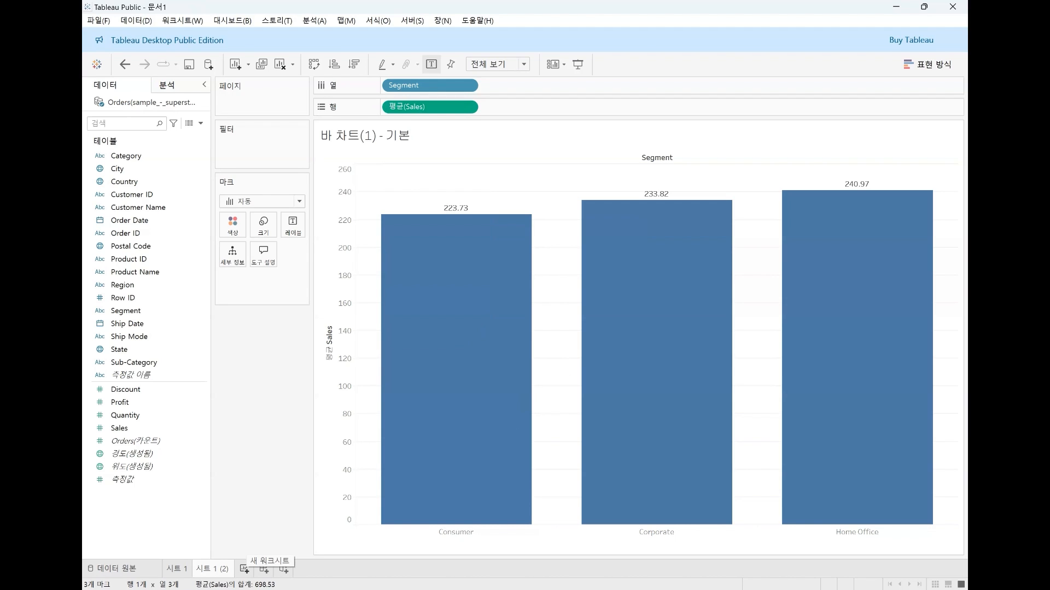
Create a new worksheet with a text table of Sales by Category and Sub-Category in rows.
left_click(244, 569)
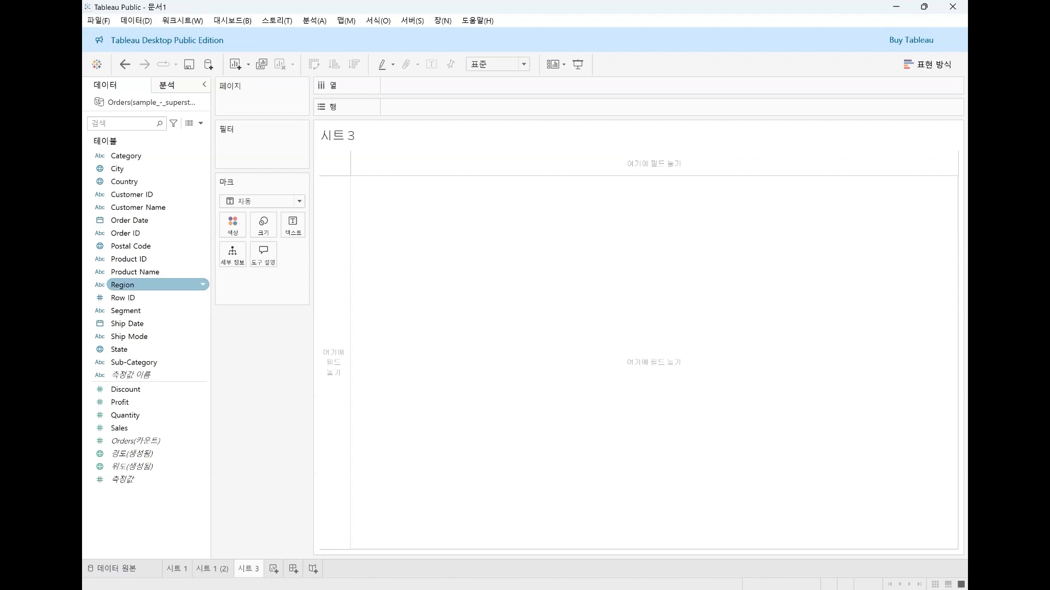
left_click(157, 156)
left_click_drag(157, 156, 448, 109)
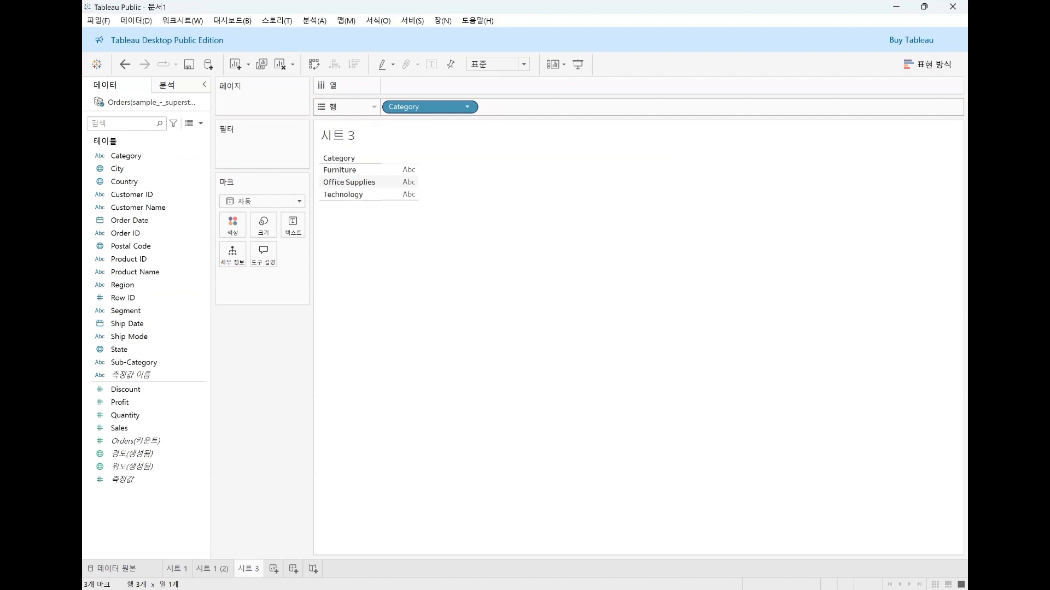
left_click_drag(134, 363, 564, 110)
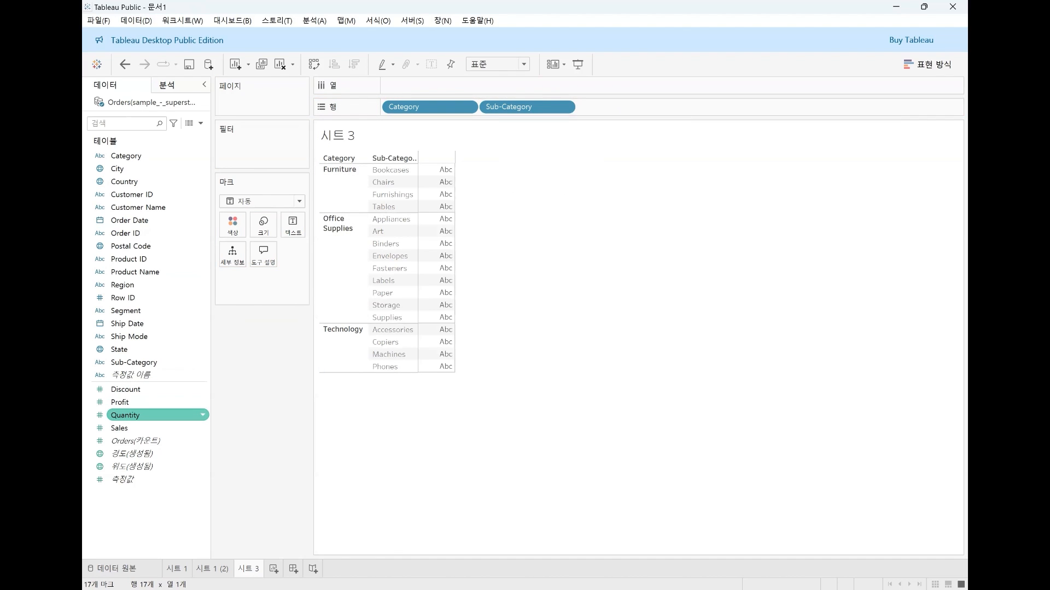
left_click_drag(119, 428, 399, 225)
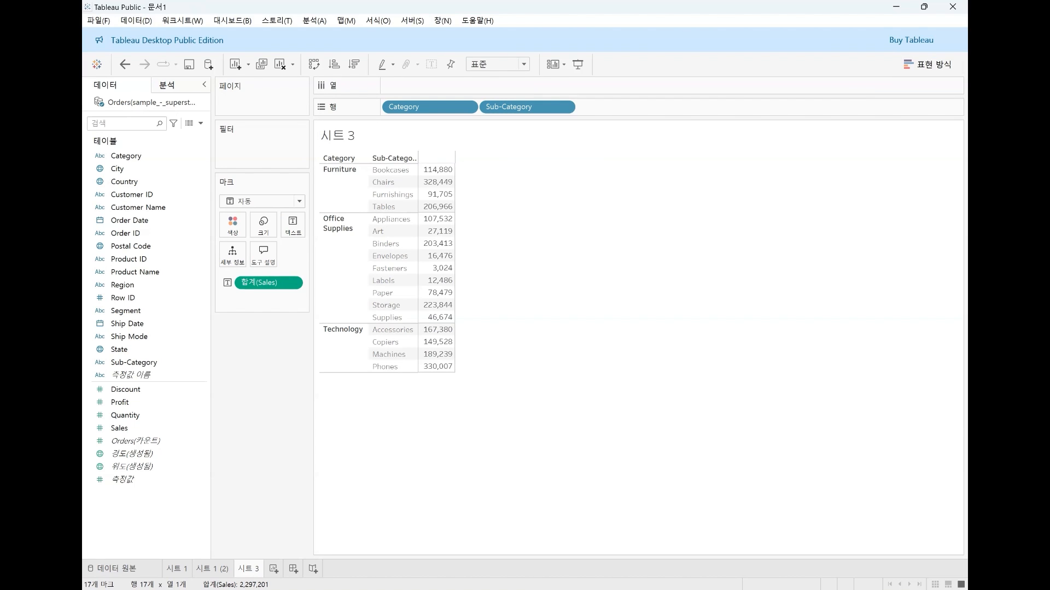
Convert the table to a horizontal bar chart fitted to the entire view (전체 보기), with mark labels shown.
left_click(928, 65)
left_click(866, 155)
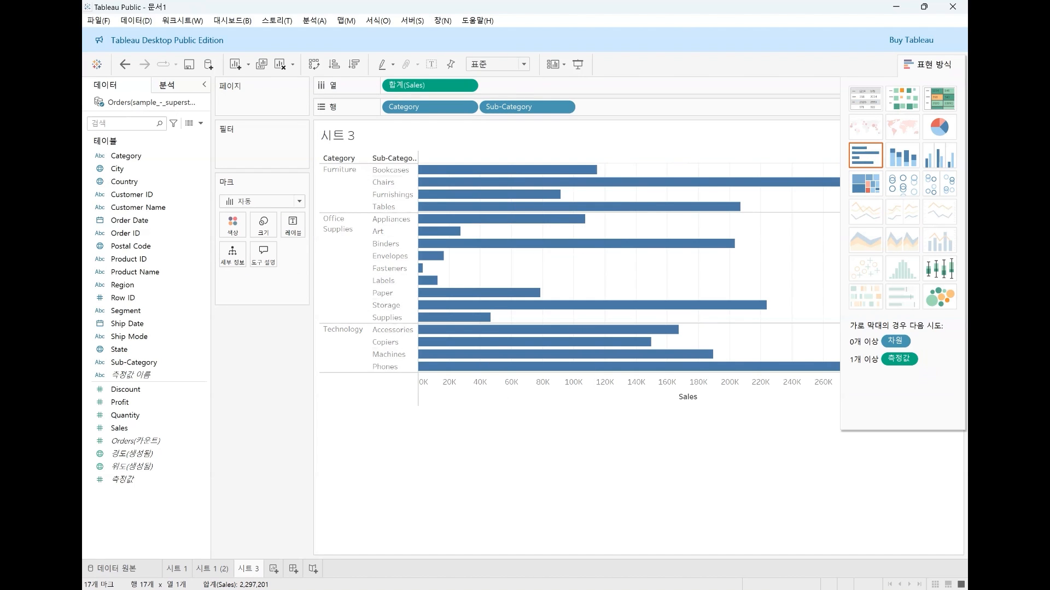
left_click(524, 64)
left_click(494, 110)
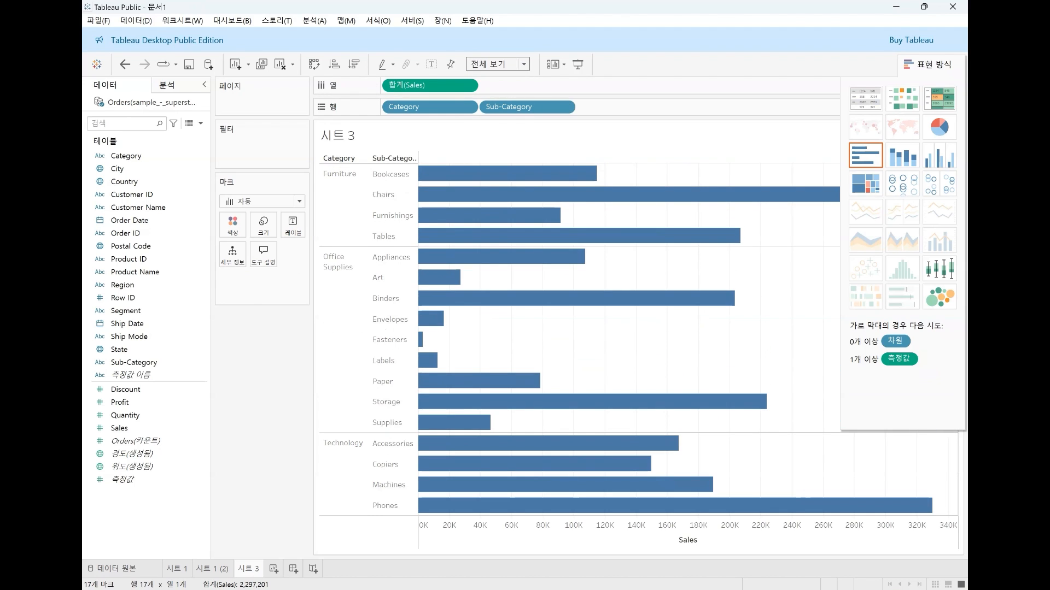
left_click(928, 65)
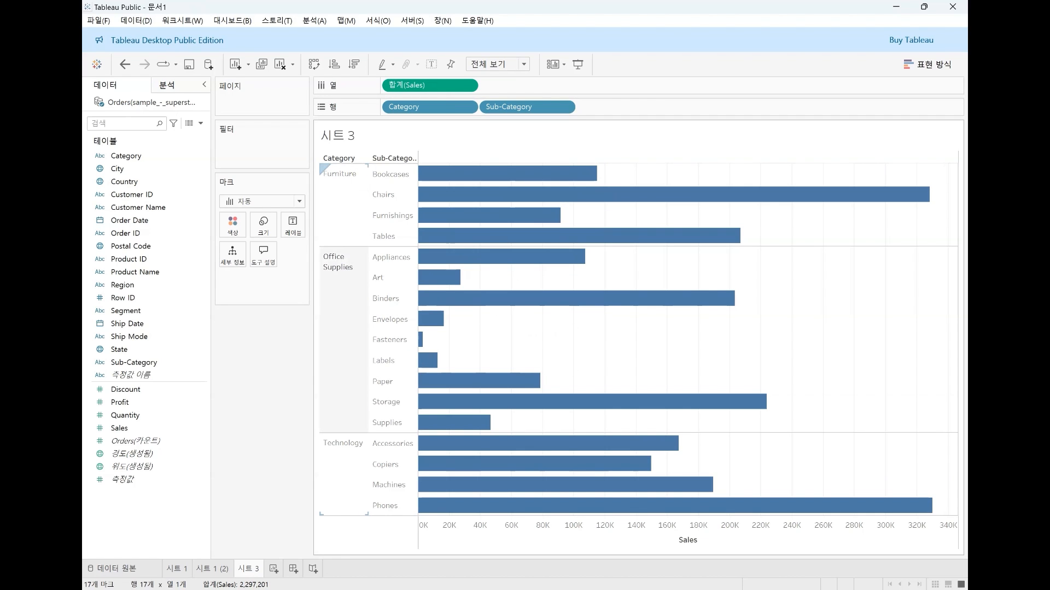
left_click(431, 64)
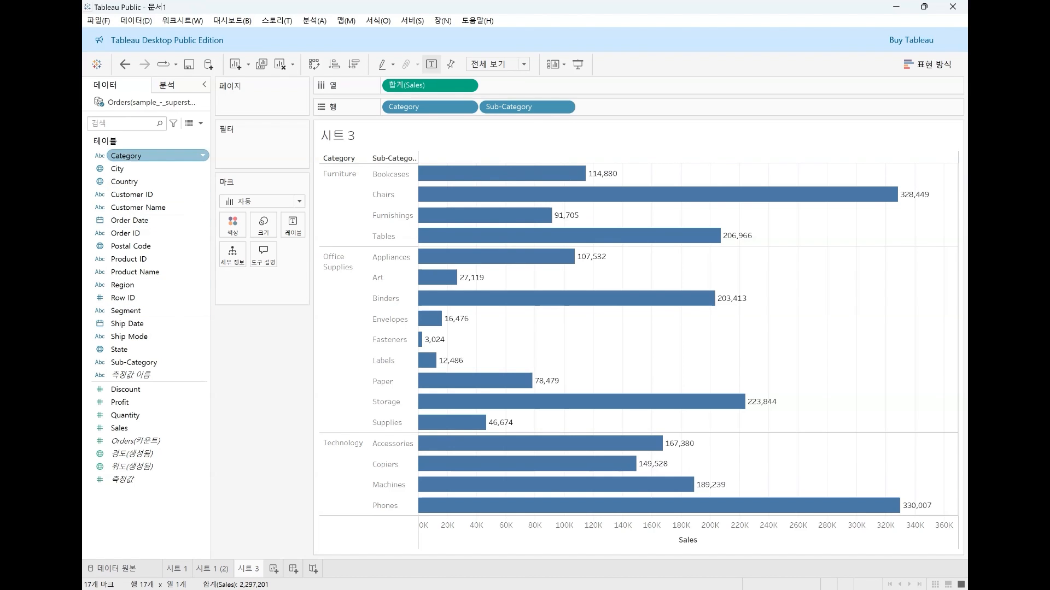
Try coloring the bars by Category and by Sales, removing each field from the marks again.
left_click_drag(125, 156, 219, 232)
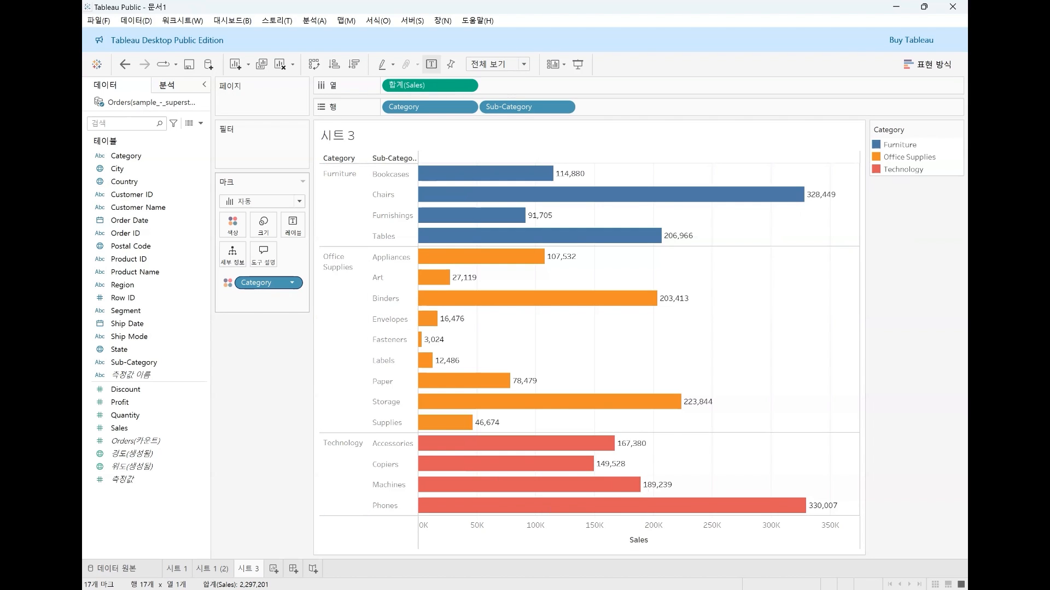
left_click_drag(257, 283, 164, 269)
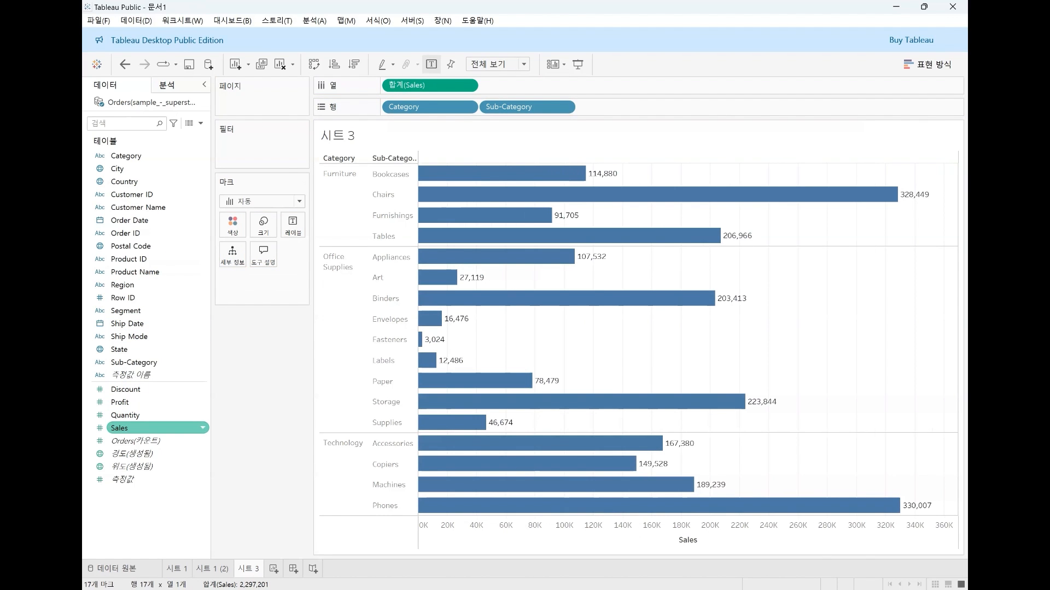
left_click_drag(120, 428, 232, 225)
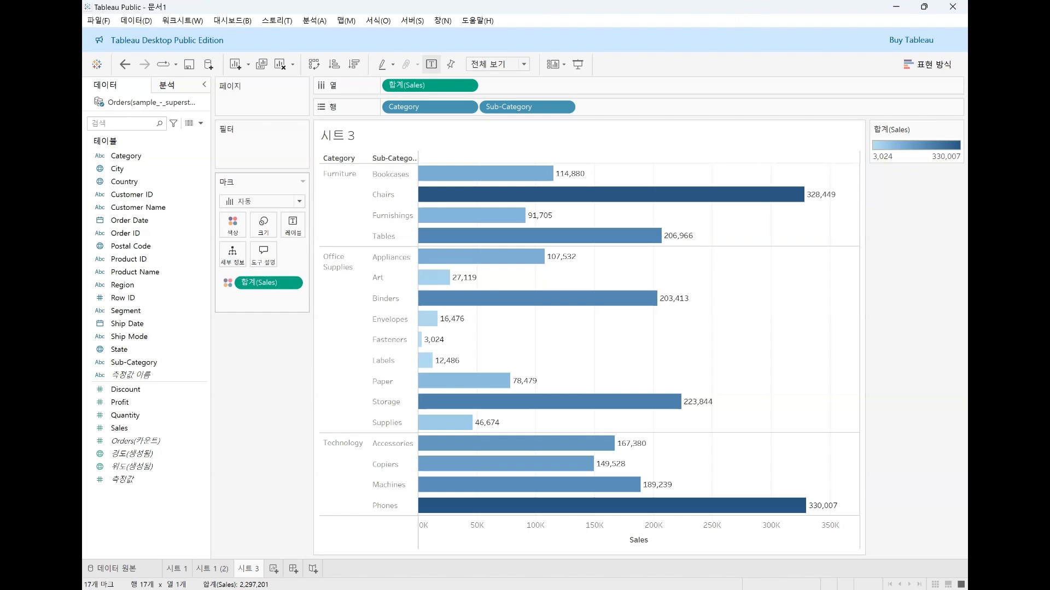
left_click_drag(268, 282, 151, 419)
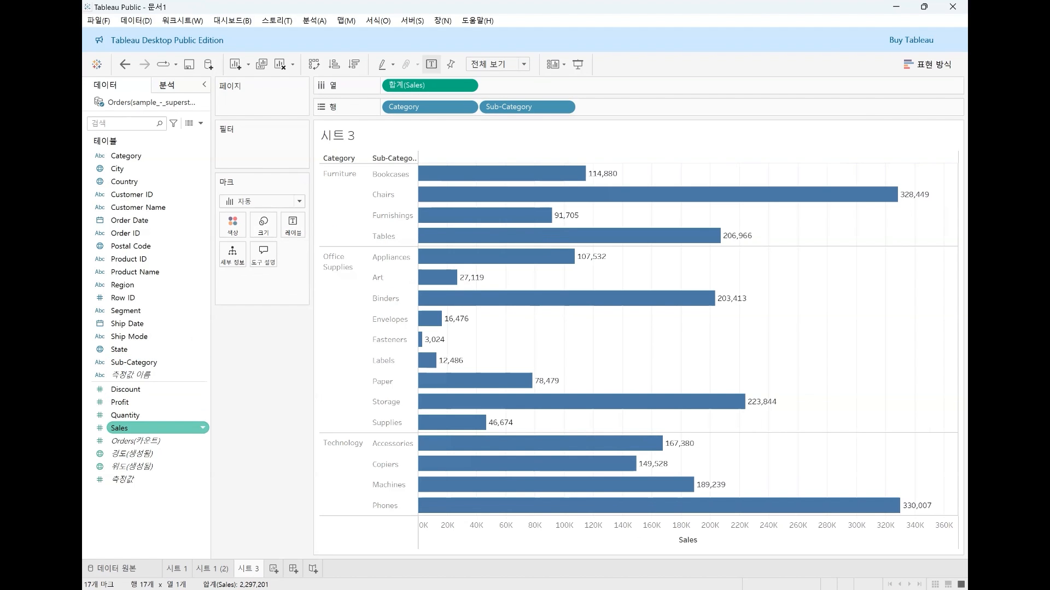
Vary the bar thickness by Sales and inspect the details of the Tables bar.
left_click_drag(120, 428, 263, 233)
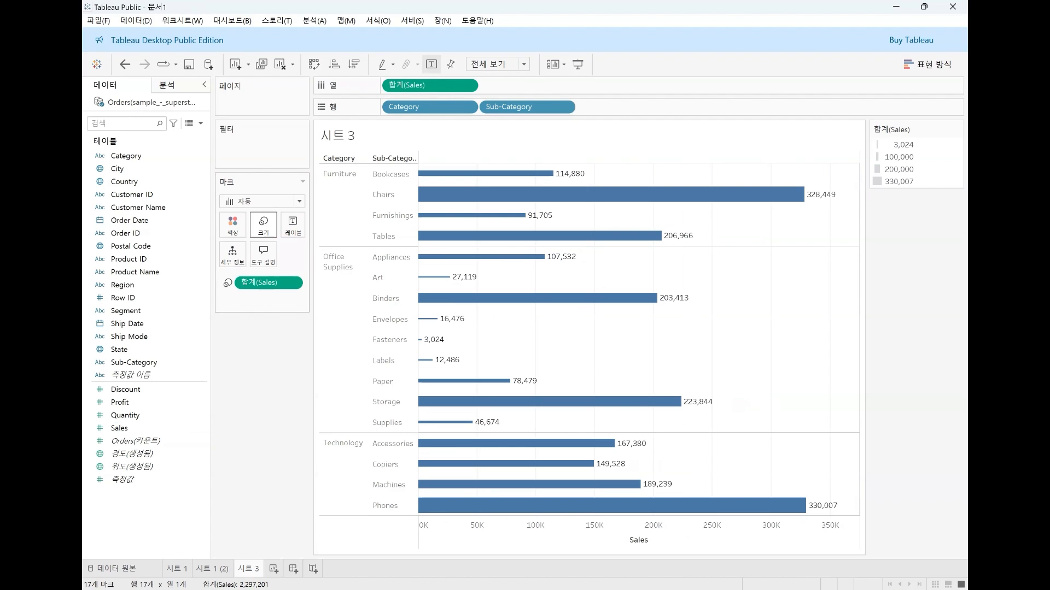
mouse_move(446, 198)
mouse_move(541, 236)
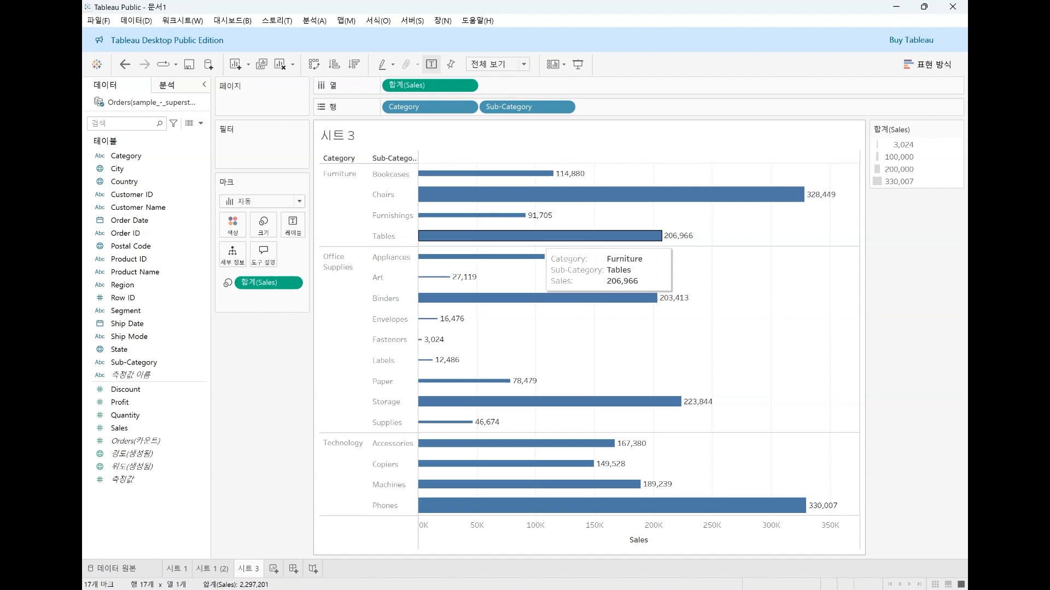
Label the bars with Sales and Segment instead of sizing them, and color them by Segment.
left_click_drag(268, 282, 292, 225)
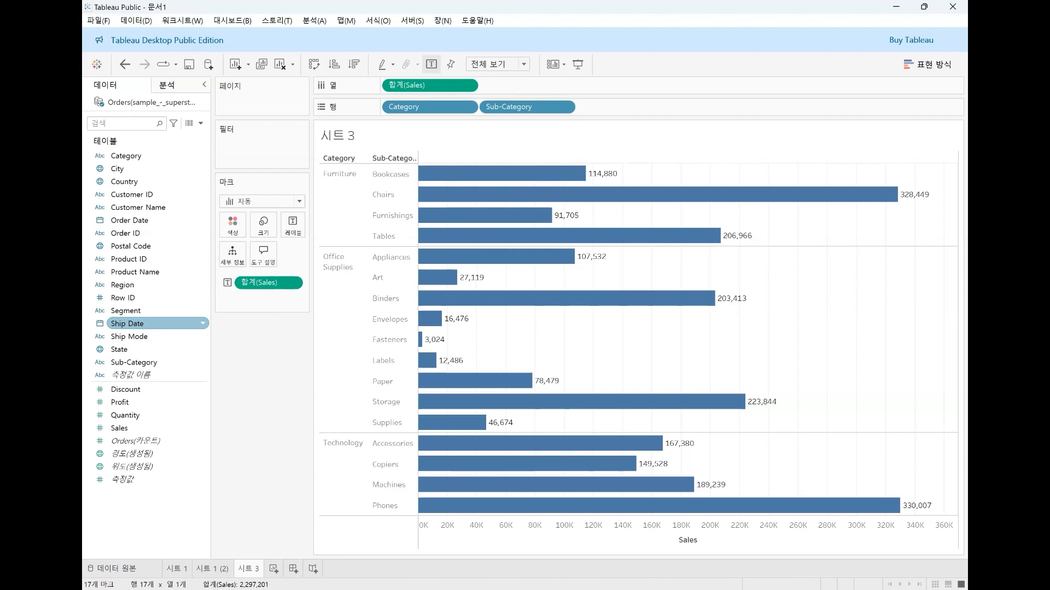
left_click_drag(126, 311, 292, 229)
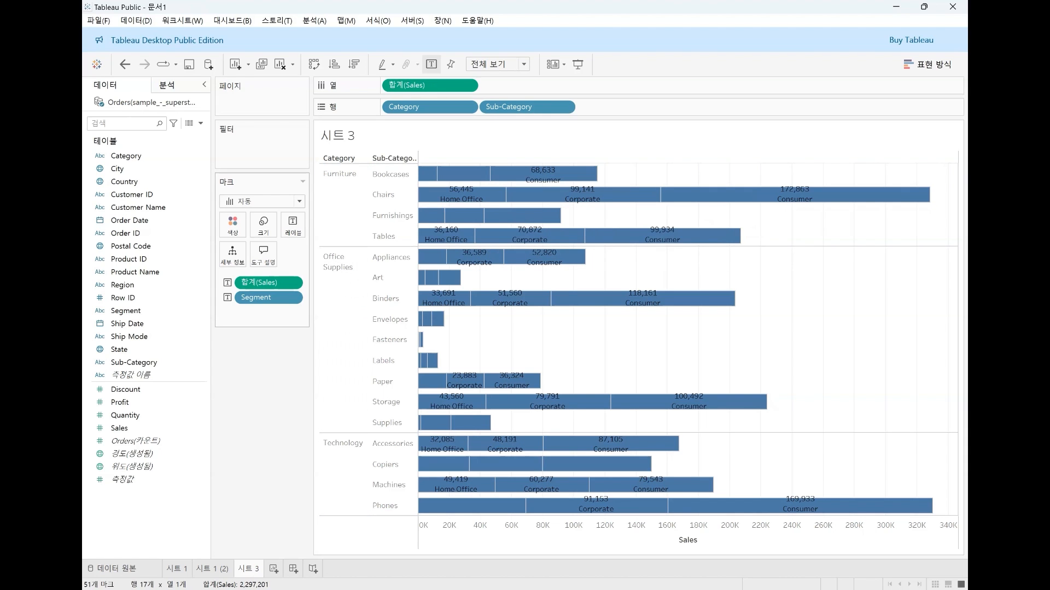
left_click_drag(268, 297, 232, 225)
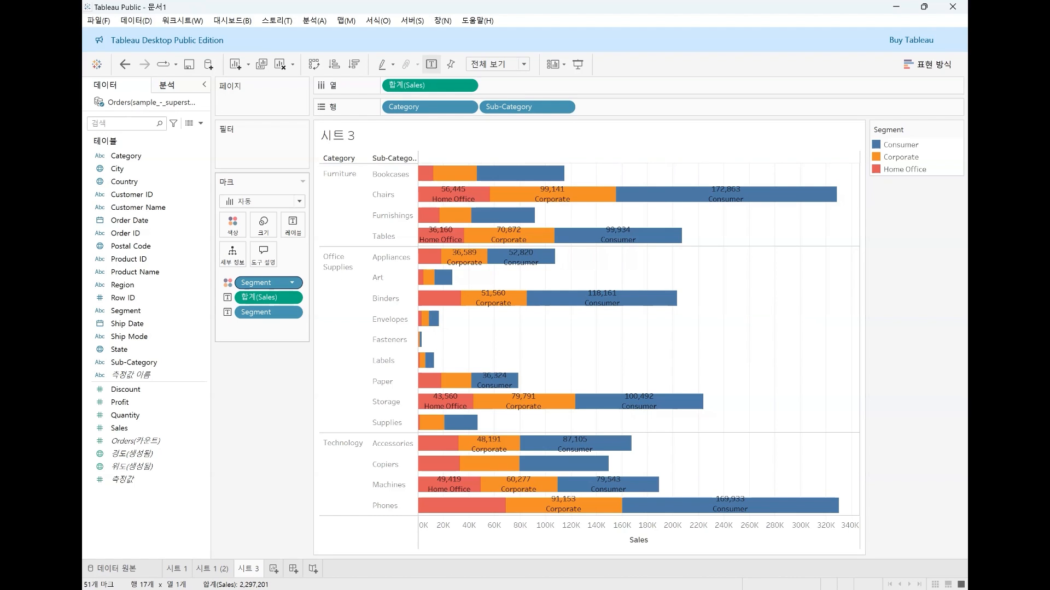
Remove the Segment color and the Sales and Segment labels from the bar marks.
left_click_drag(268, 283, 180, 290)
left_click_drag(268, 282, 169, 325)
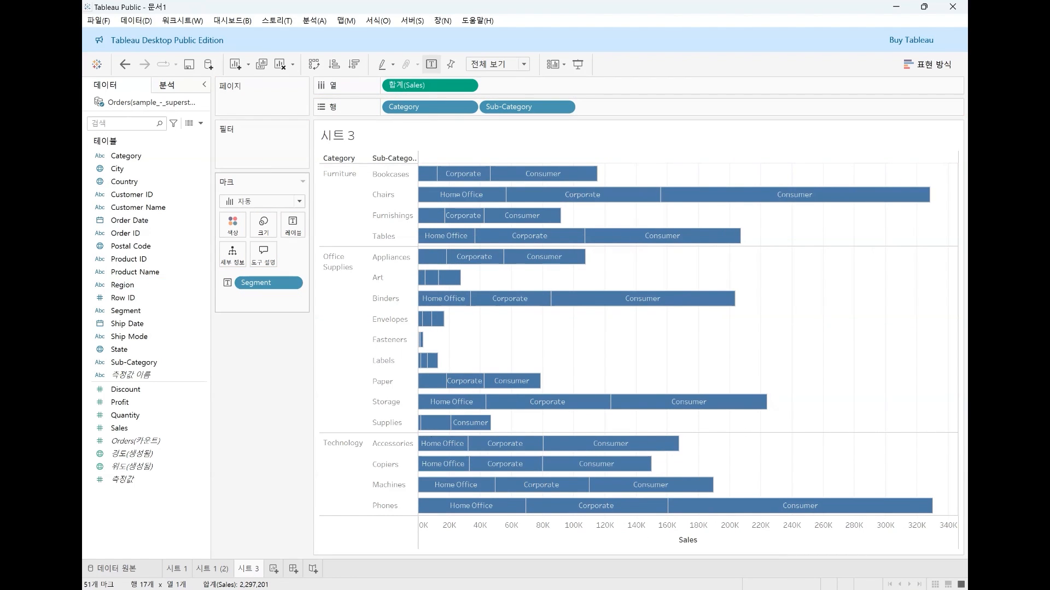
left_click_drag(268, 283, 152, 359)
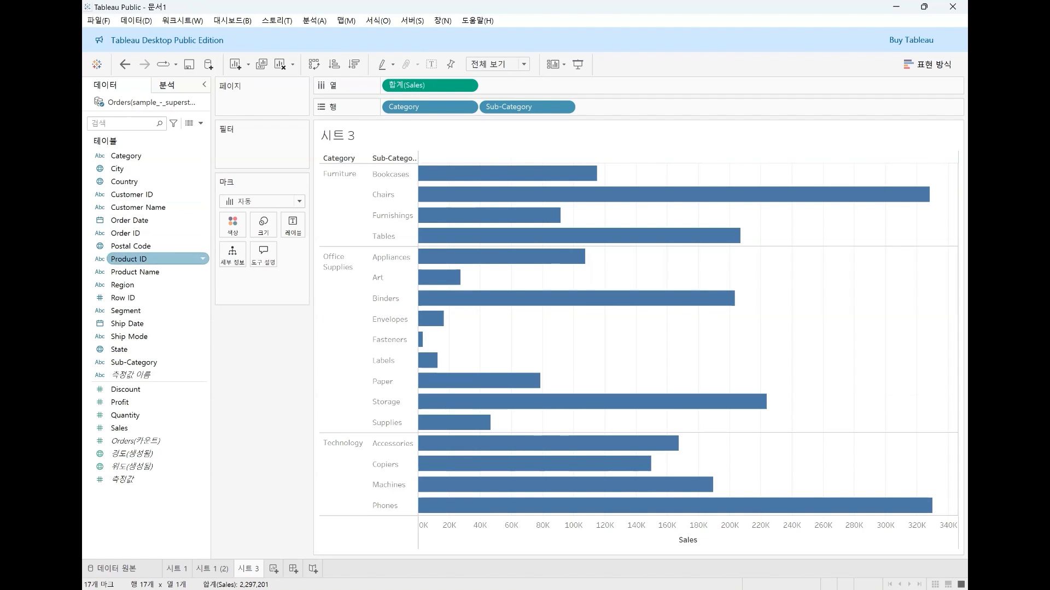
Add Segment to both the tooltip and the detail level of the bars, and check a Bookcases bar's tooltip.
left_click_drag(127, 311, 232, 252)
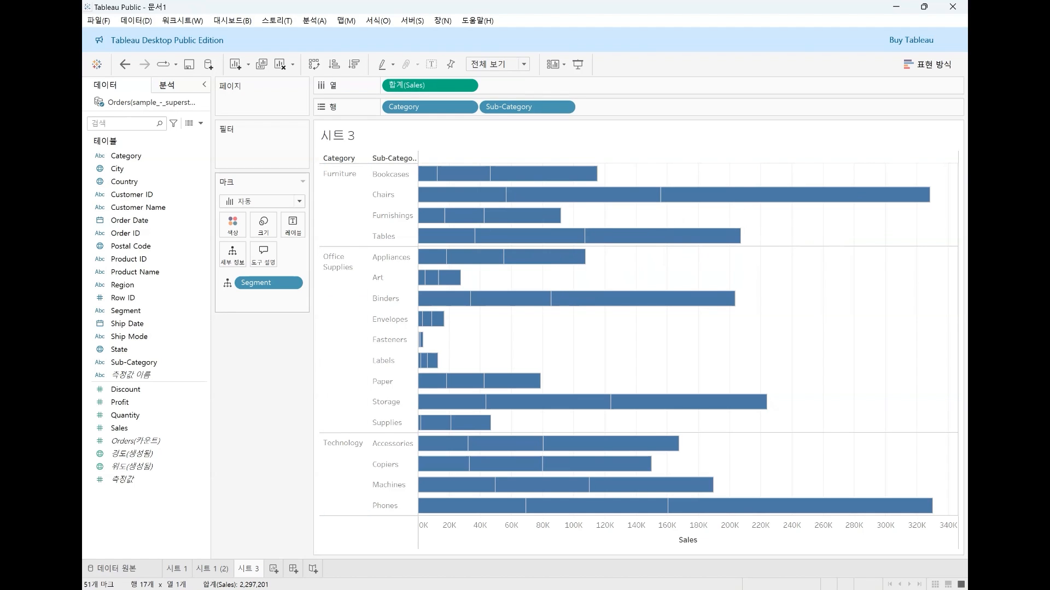
left_click_drag(262, 283, 263, 254)
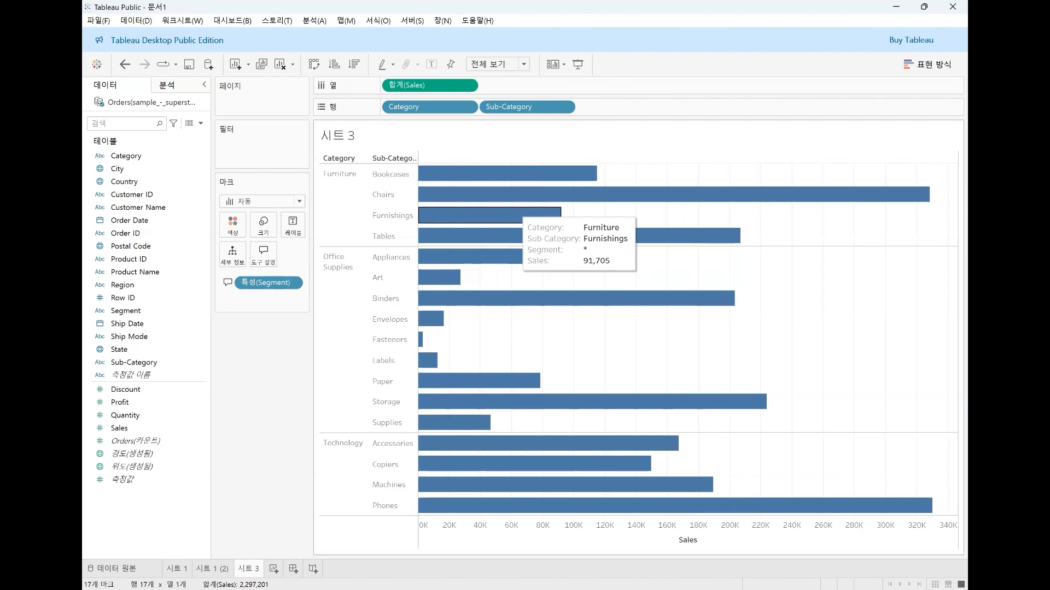
mouse_move(520, 171)
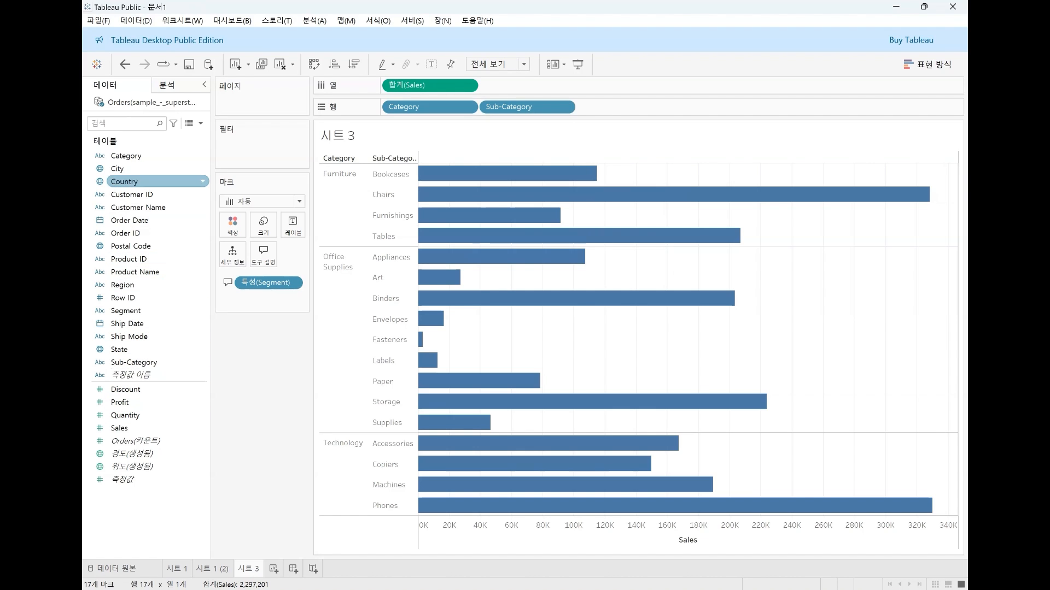
left_click_drag(126, 311, 233, 254)
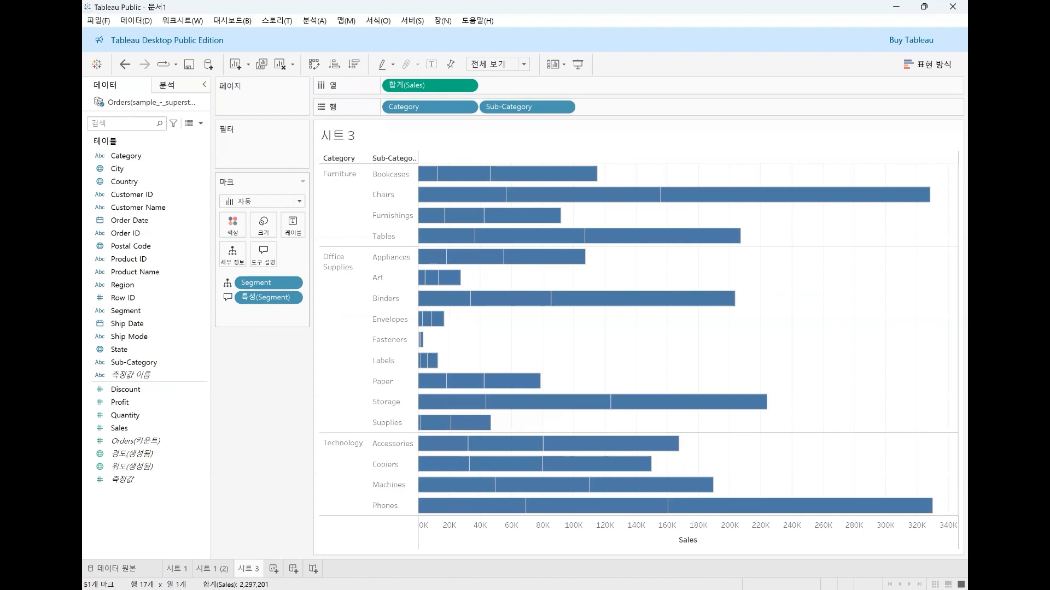
mouse_move(432, 176)
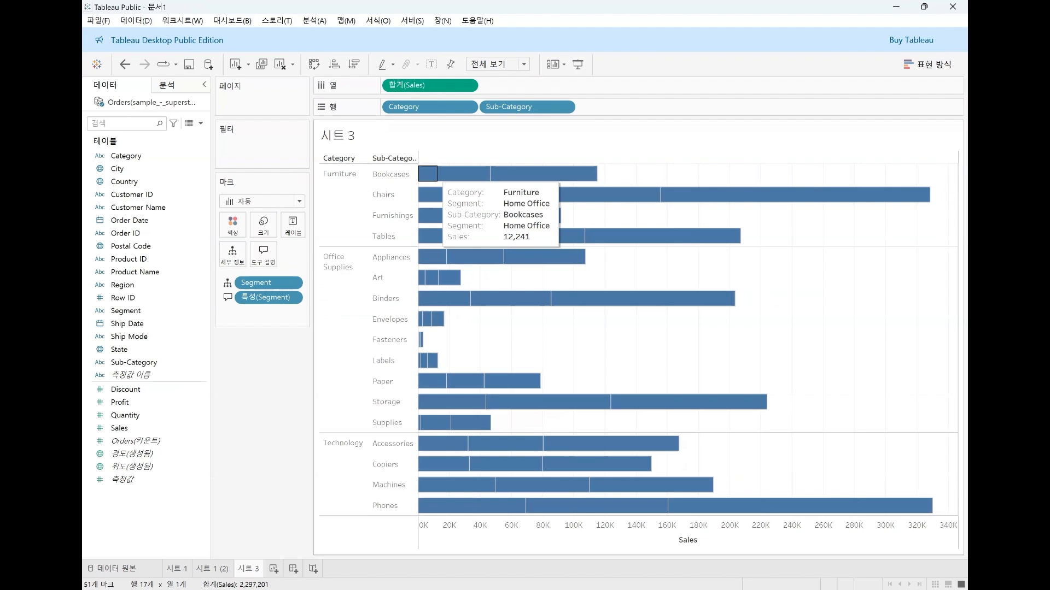
Review the sum and average Sales bar charts on sheets 시트 1 and 시트 1 (2), and return to 시트 3.
left_click(176, 569)
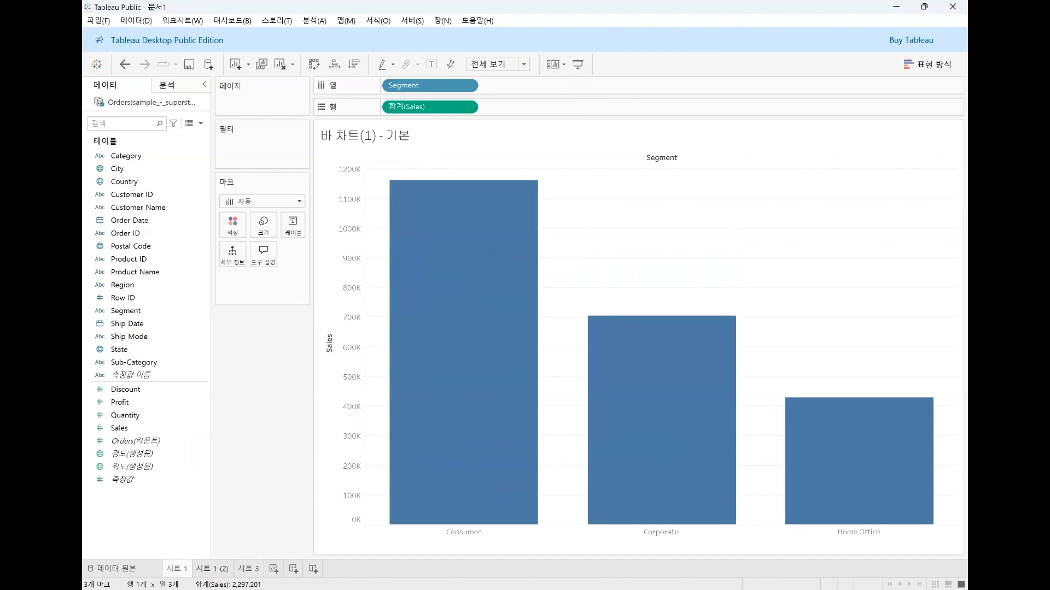
left_click(212, 569)
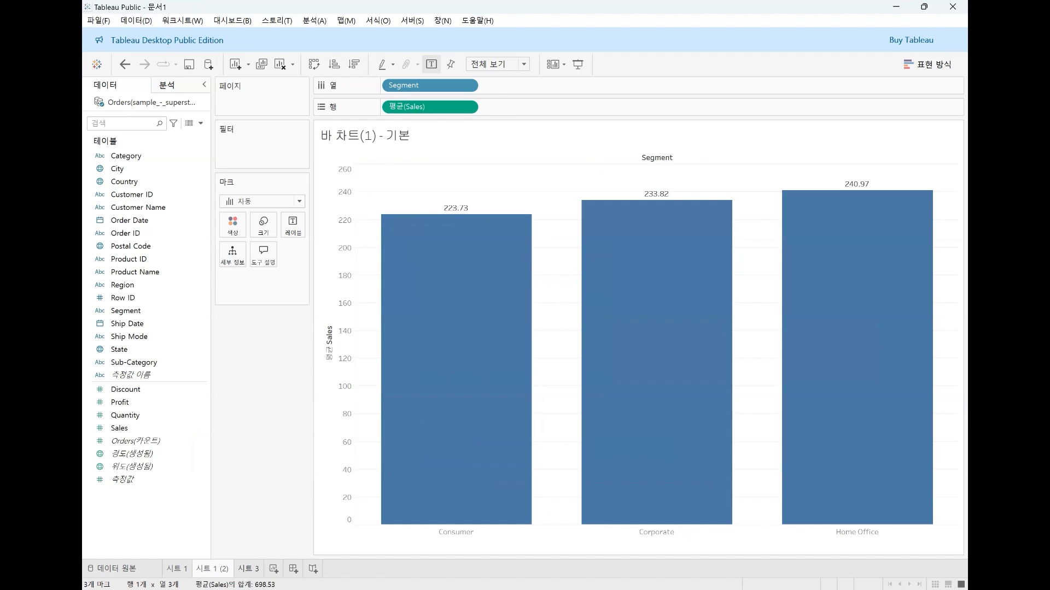
left_click(248, 569)
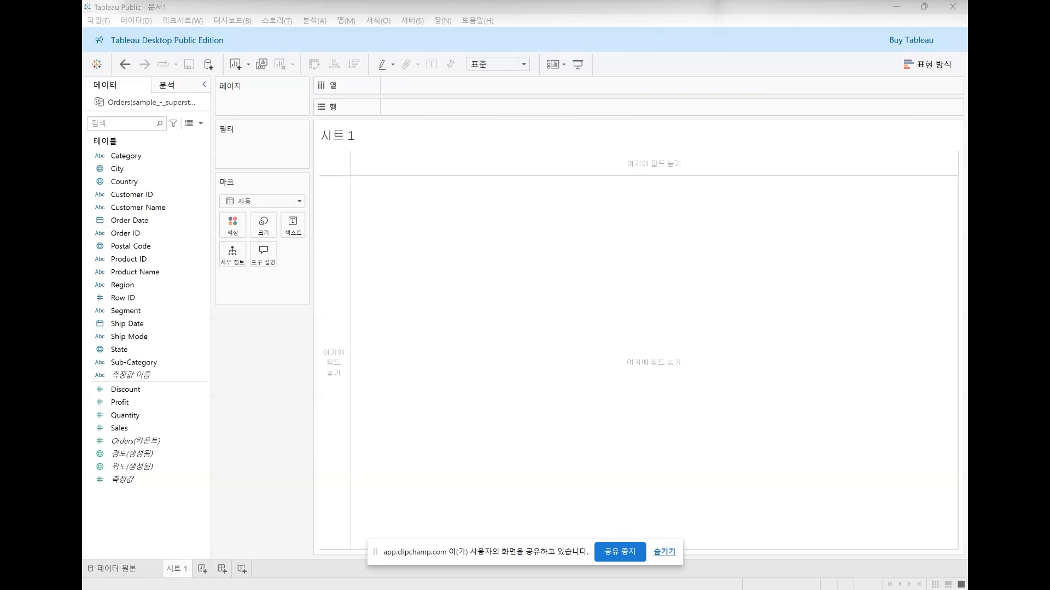
Add Order Date and Sales to the empty sheet and turn the table into a continuous line chart.
left_click(664, 552)
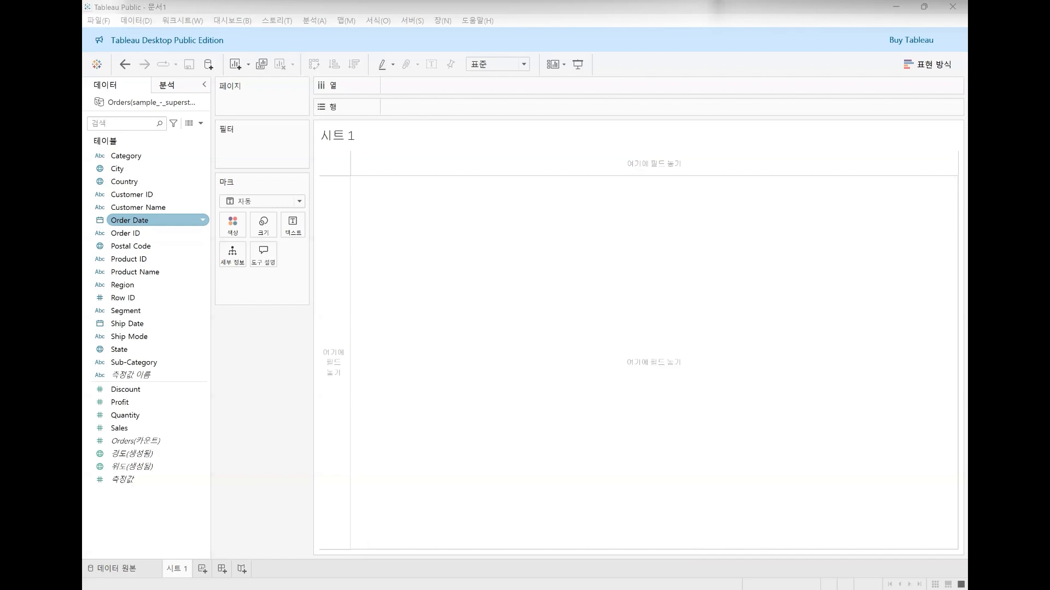
double_click(130, 220)
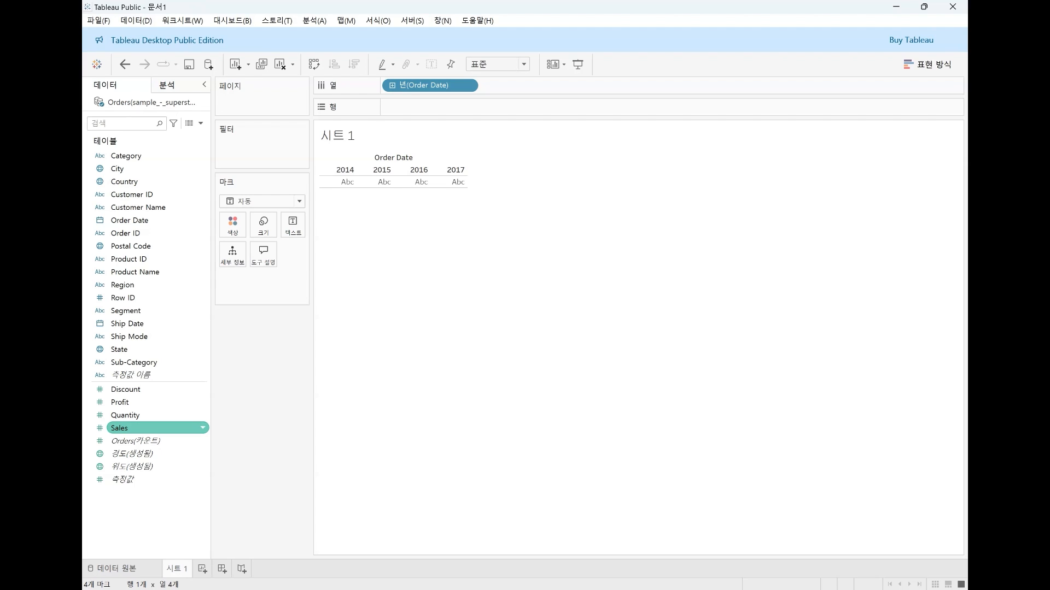
double_click(131, 428)
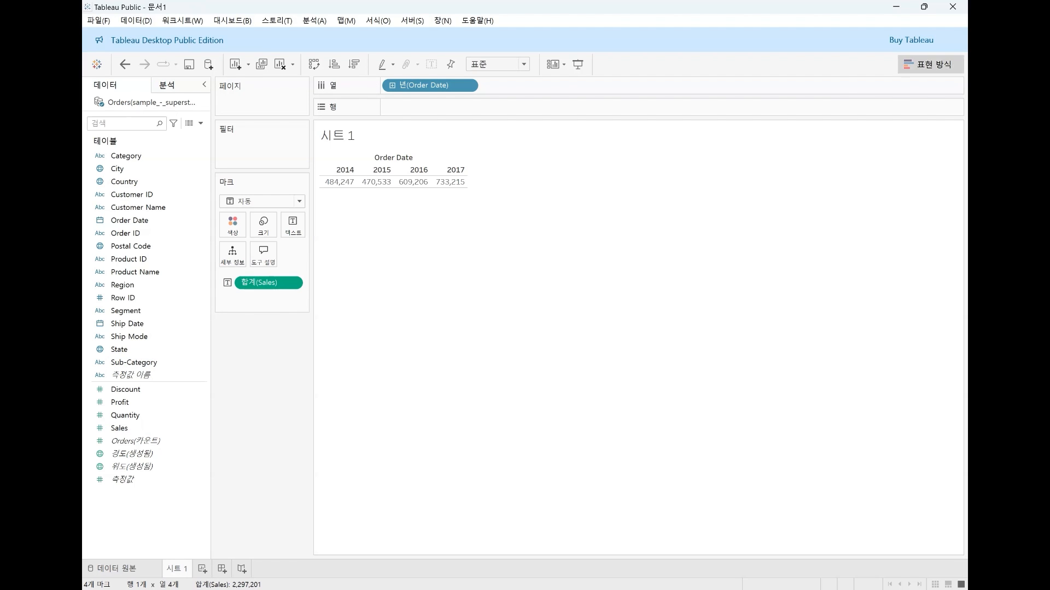
left_click(928, 64)
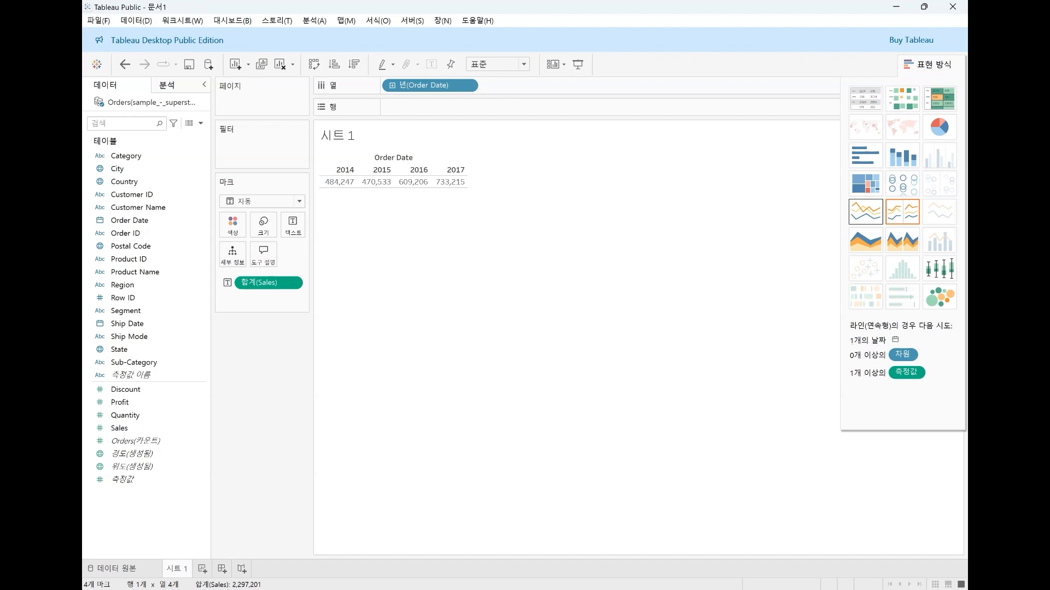
left_click(865, 211)
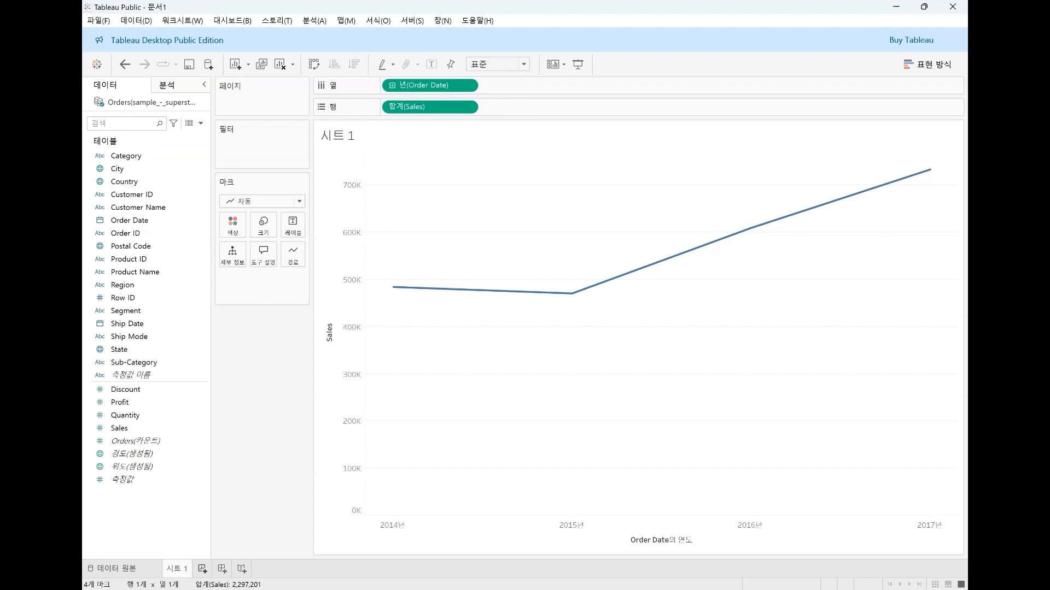
On a new worksheet, plot Sales in rows against Order Date in columns and fit the chart to the entire view.
left_click(202, 568)
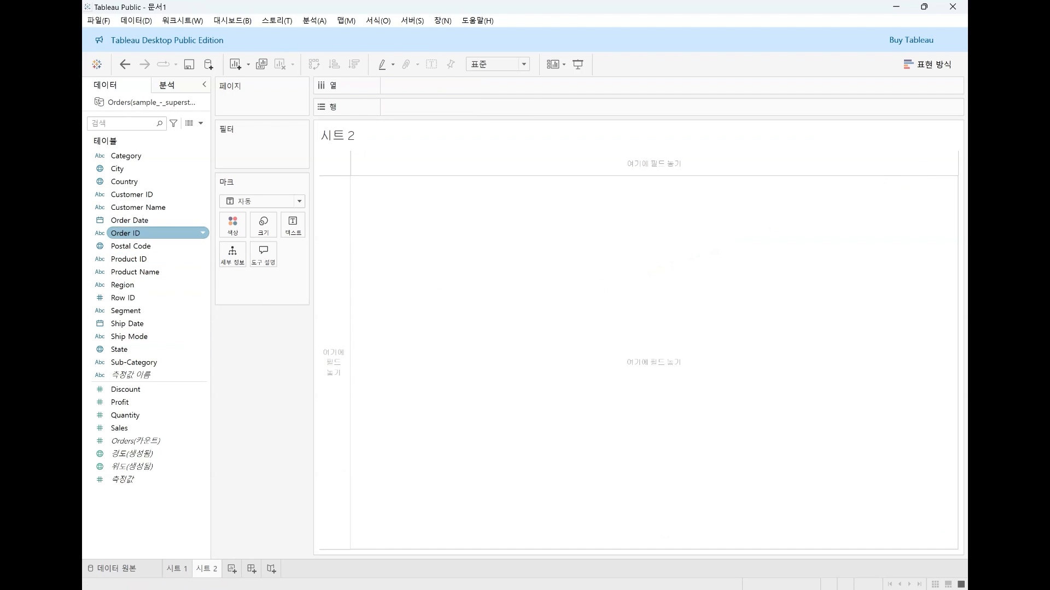
left_click_drag(130, 220, 415, 86)
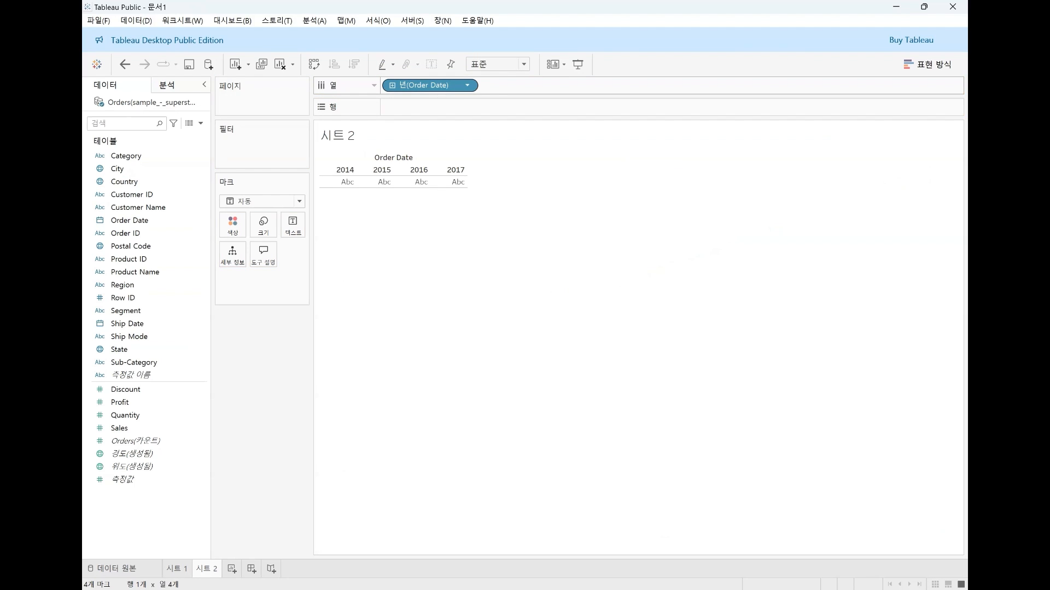
left_click_drag(119, 428, 437, 107)
left_click(497, 64)
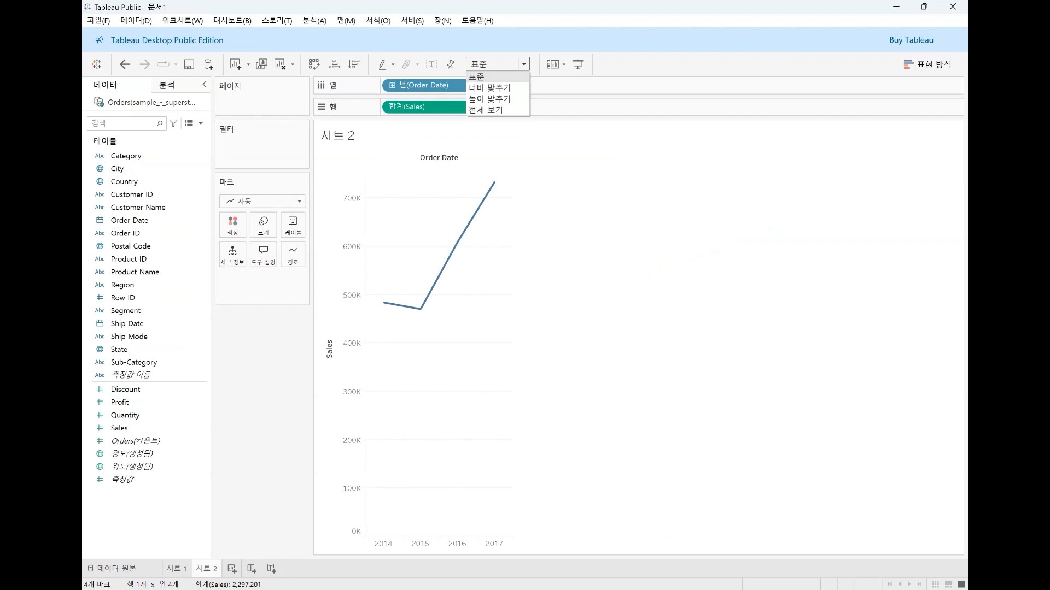
left_click(483, 111)
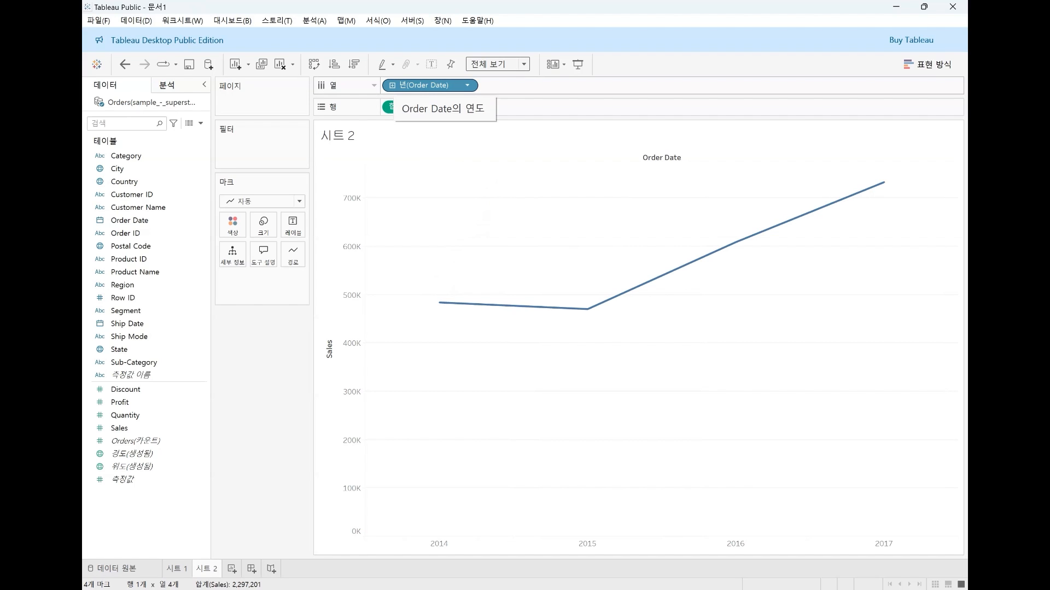
Drill Order Date down to quarter, month and day, and collapse the hierarchy back to year.
left_click(392, 86)
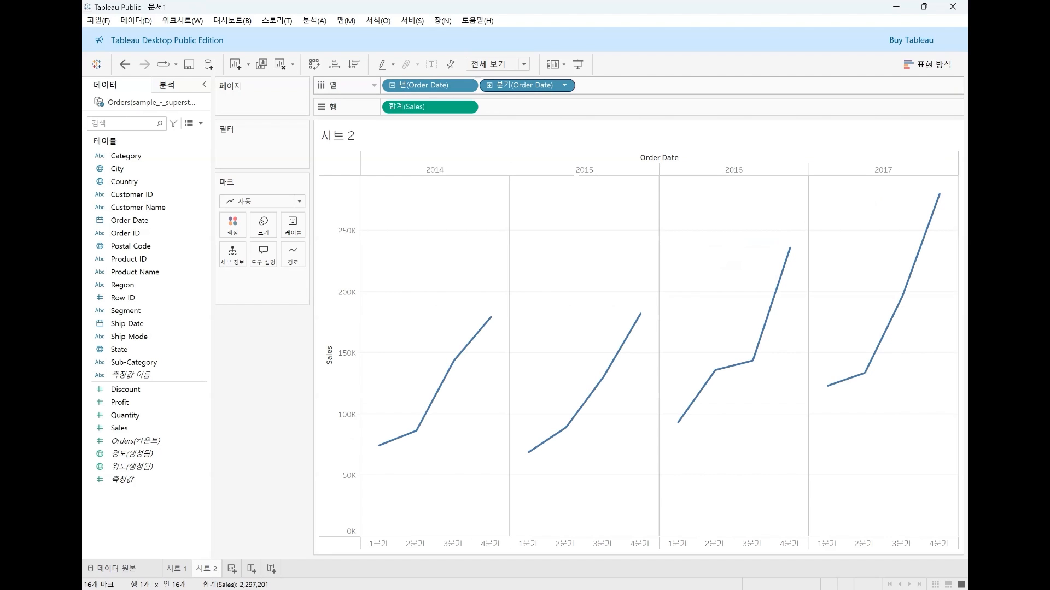
left_click(489, 85)
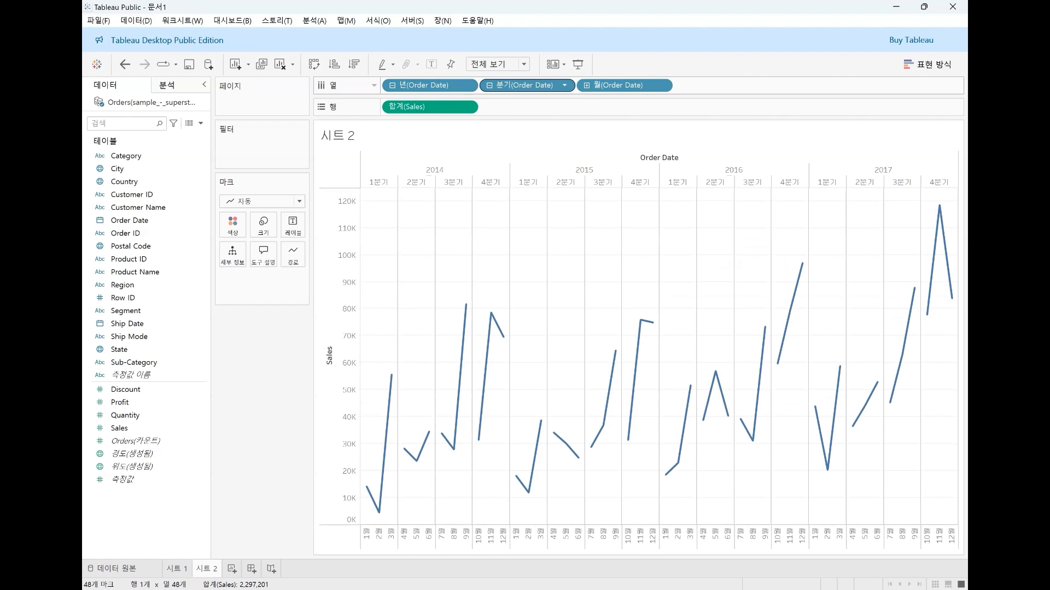
left_click(586, 85)
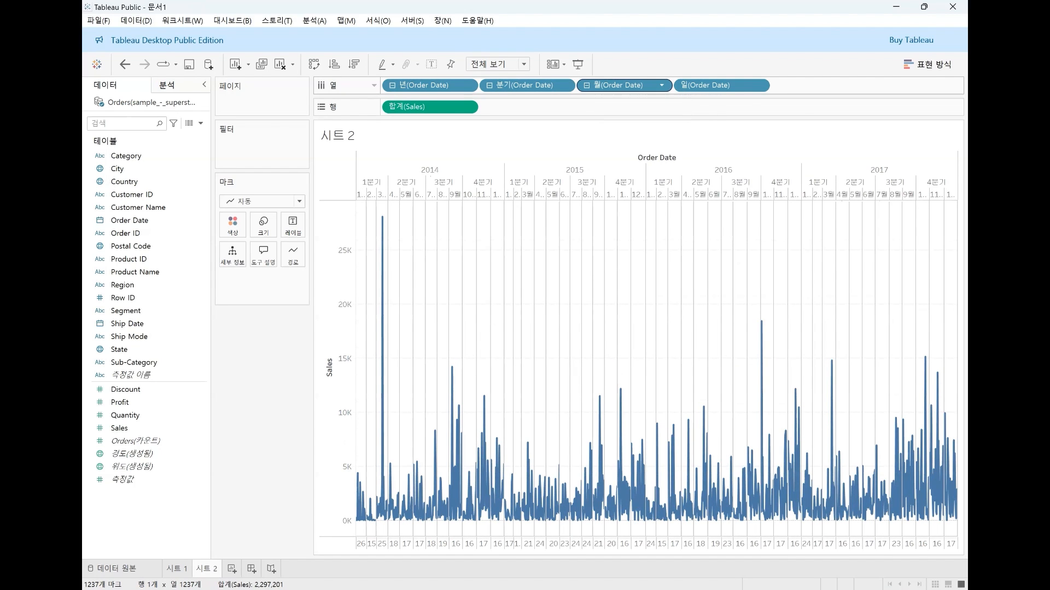
left_click(586, 86)
left_click(489, 85)
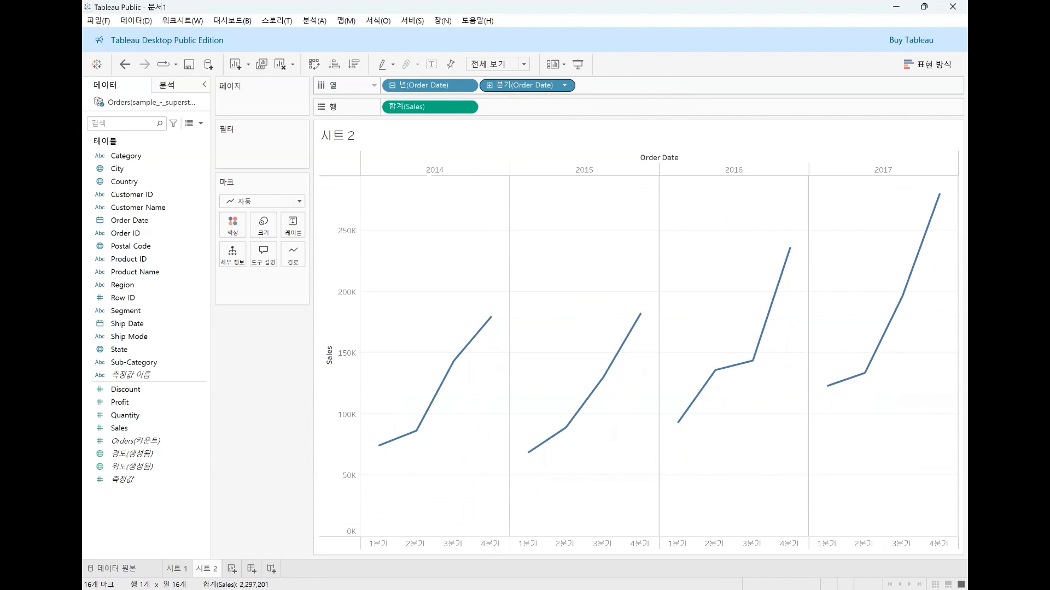
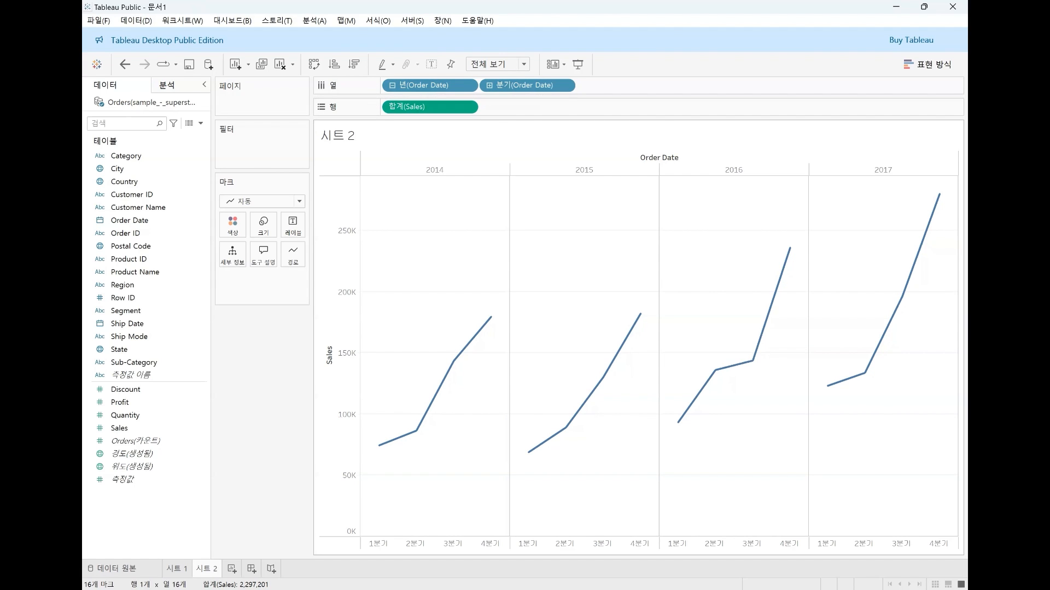
mouse_move(640, 314)
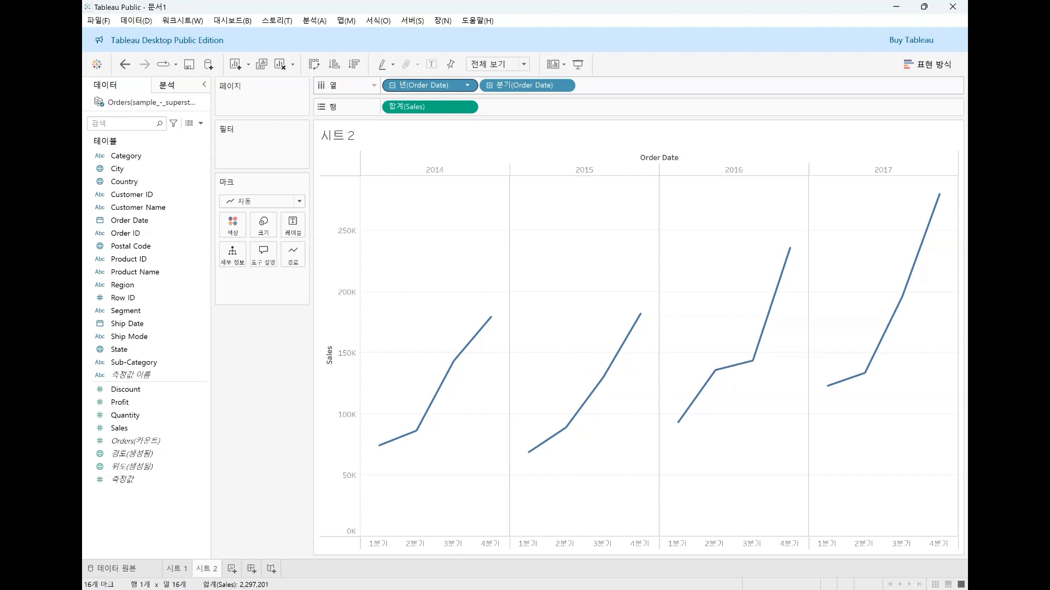
left_click(392, 86)
Change the Order Date field in columns from discrete to continuous year.
left_click(468, 85)
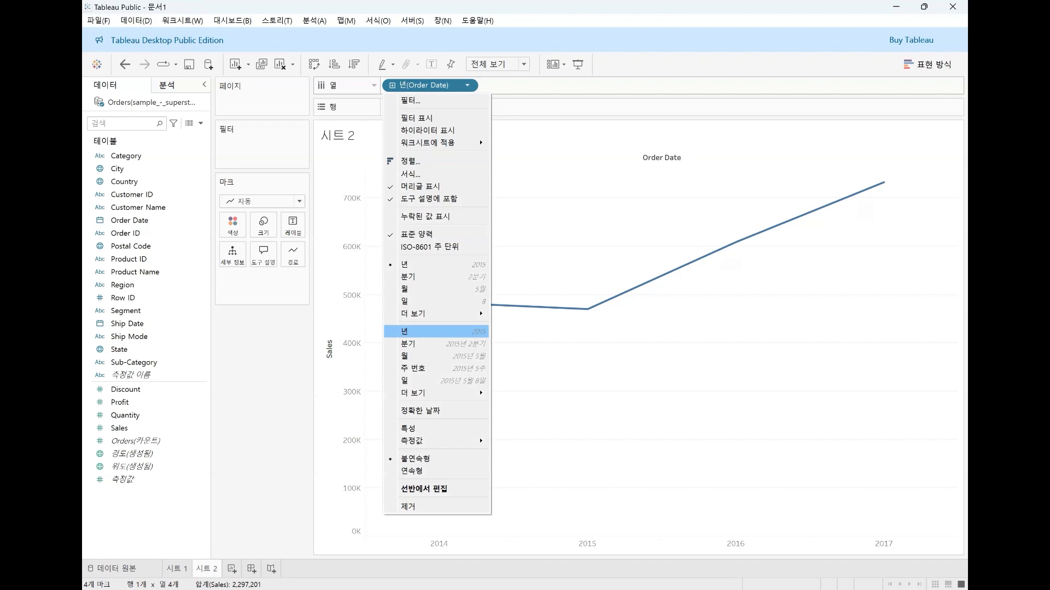
left_click(416, 331)
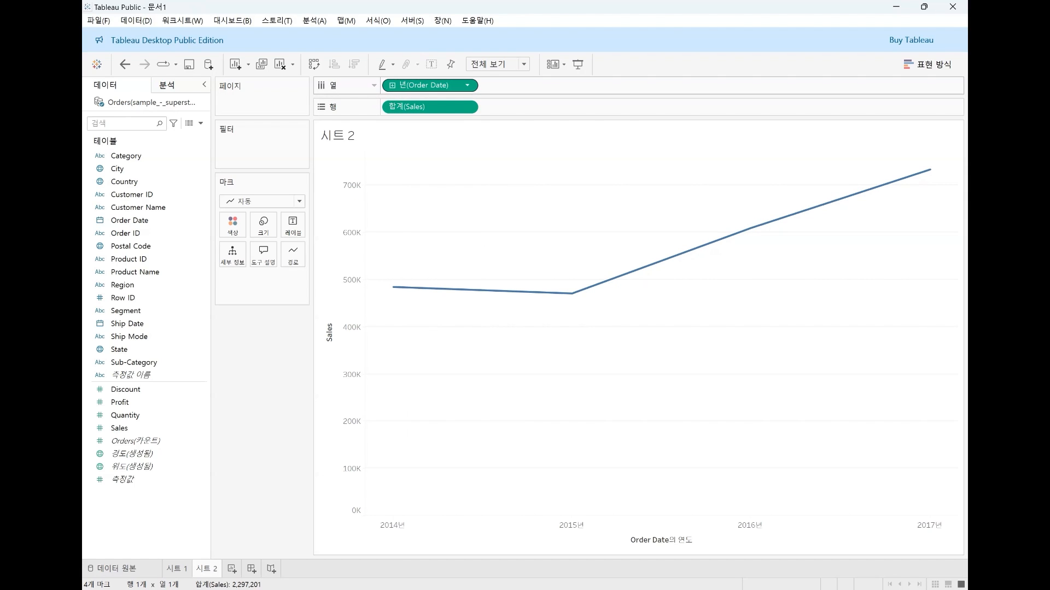
mouse_move(751, 228)
Drill the continuous Order Date through quarter and month to day, and set it to continuous month.
left_click(392, 85)
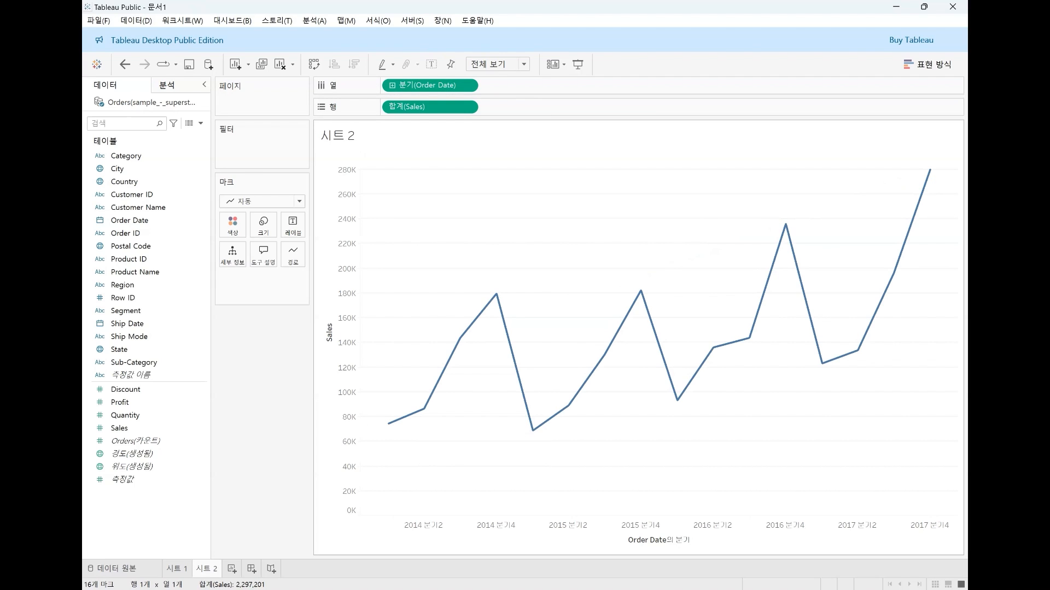
left_click(392, 86)
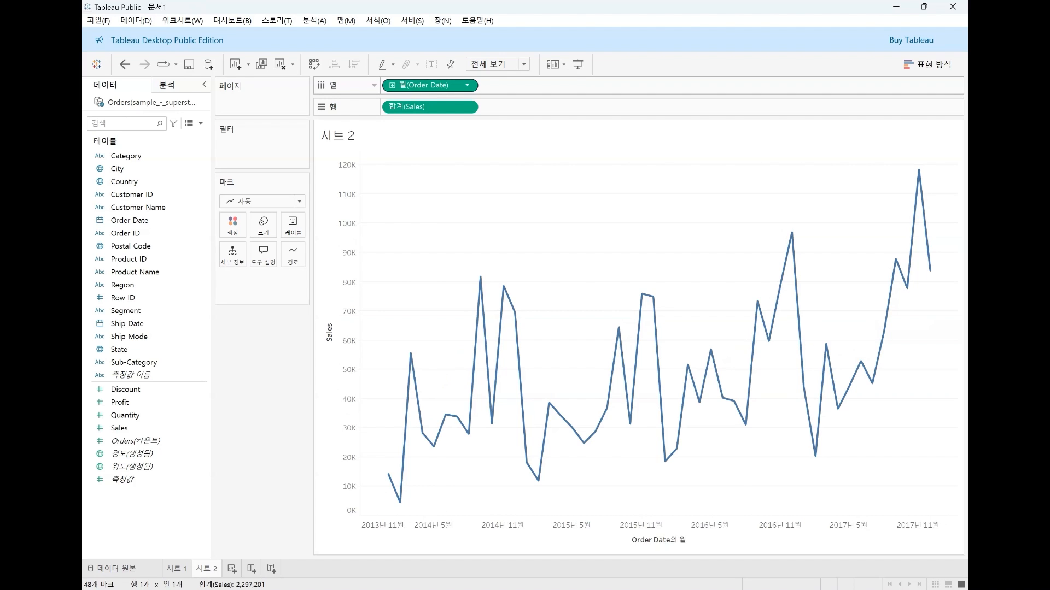
left_click(392, 86)
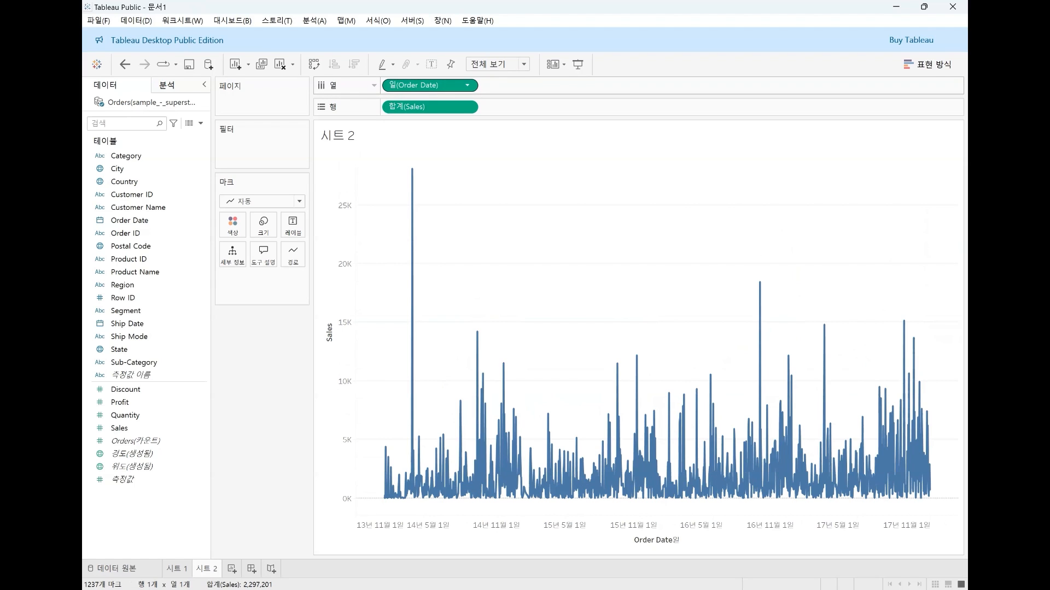
left_click(467, 85)
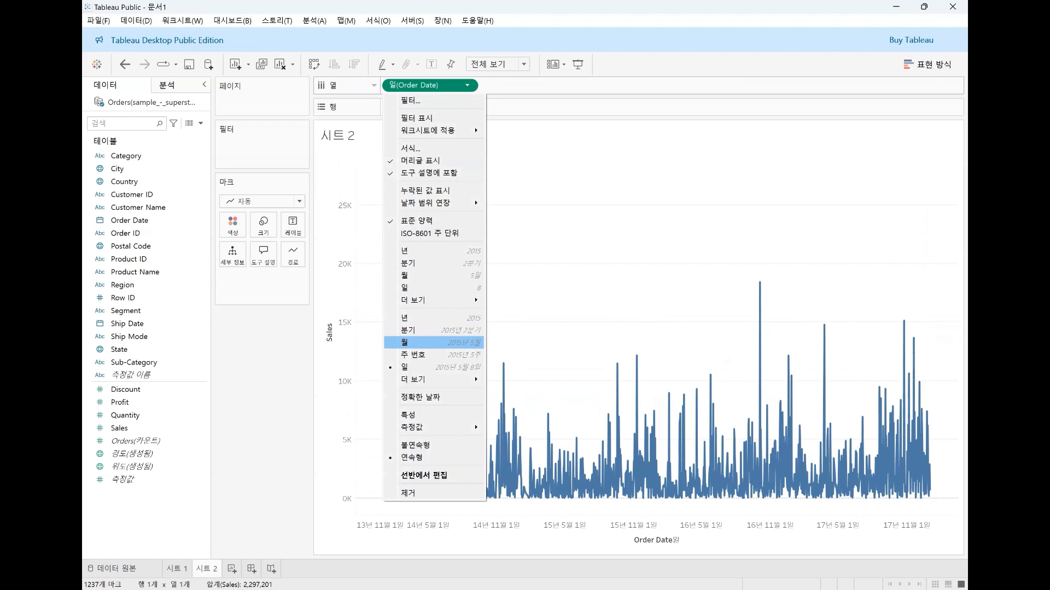
left_click(432, 343)
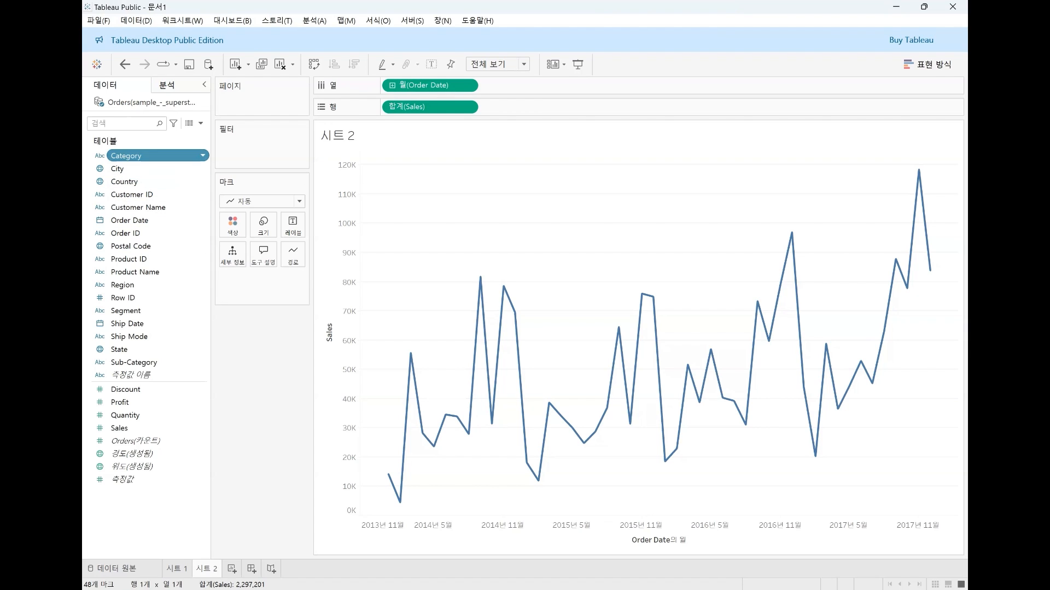
Color the monthly Sales lines by Category.
left_click_drag(126, 155, 233, 225)
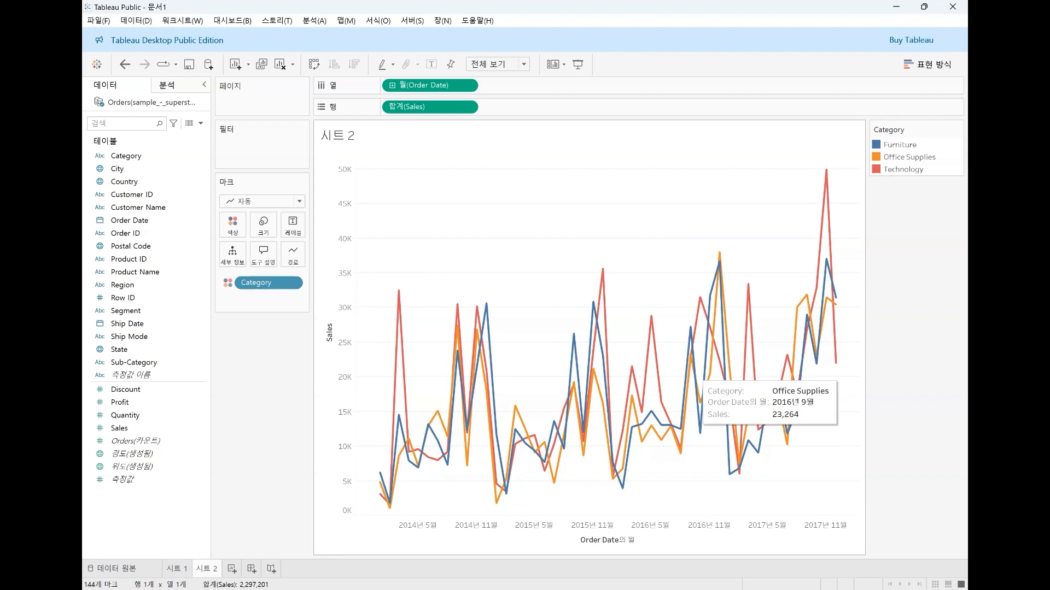
mouse_move(828, 218)
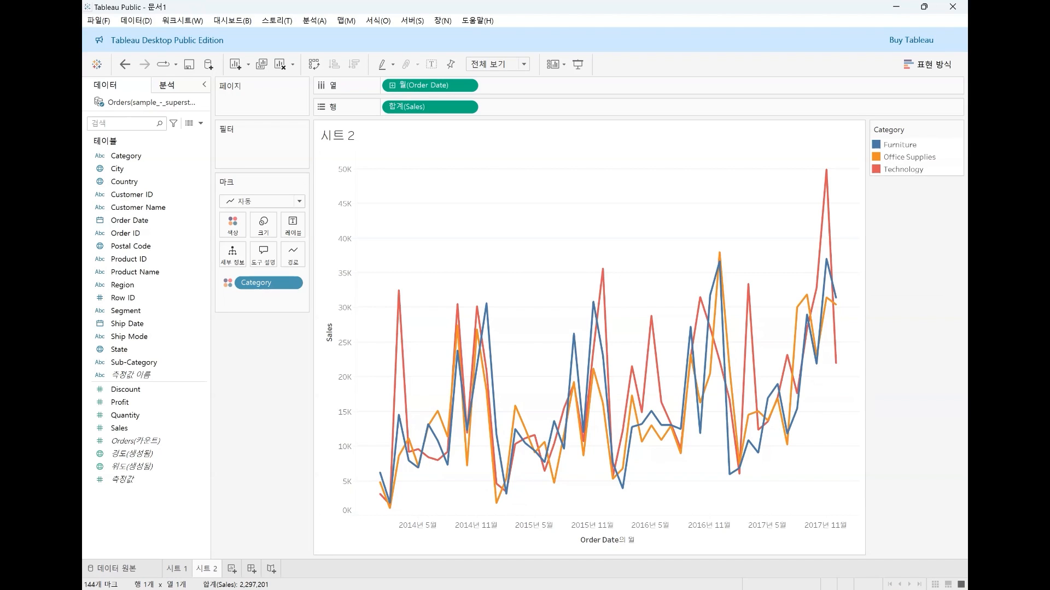
Try mark labels and Sales-based line thickness on the chart, turning each one off again.
left_click(431, 64)
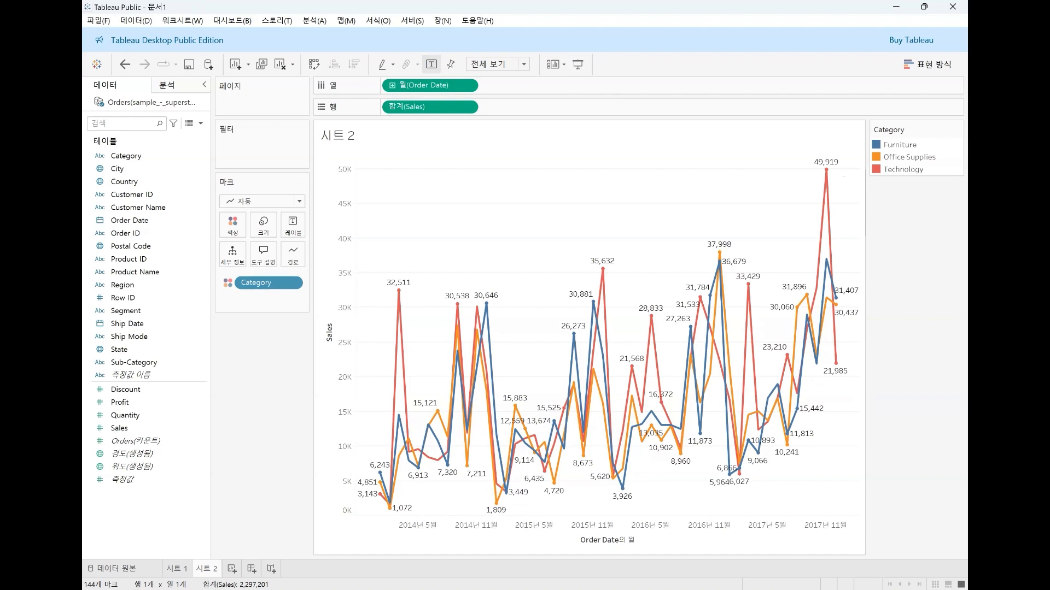
mouse_move(826, 170)
left_click(431, 64)
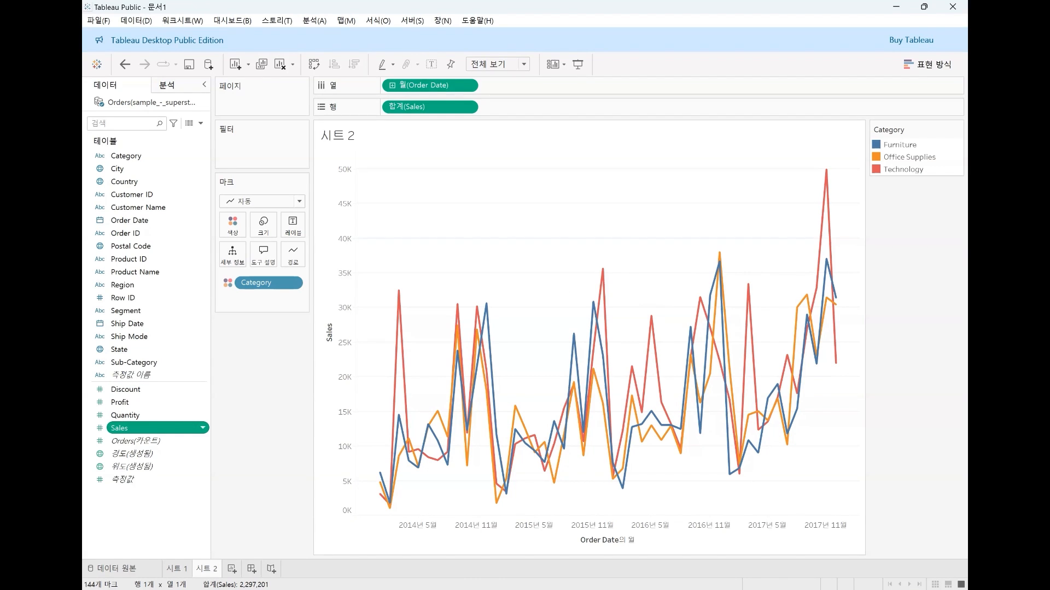
left_click_drag(119, 428, 263, 226)
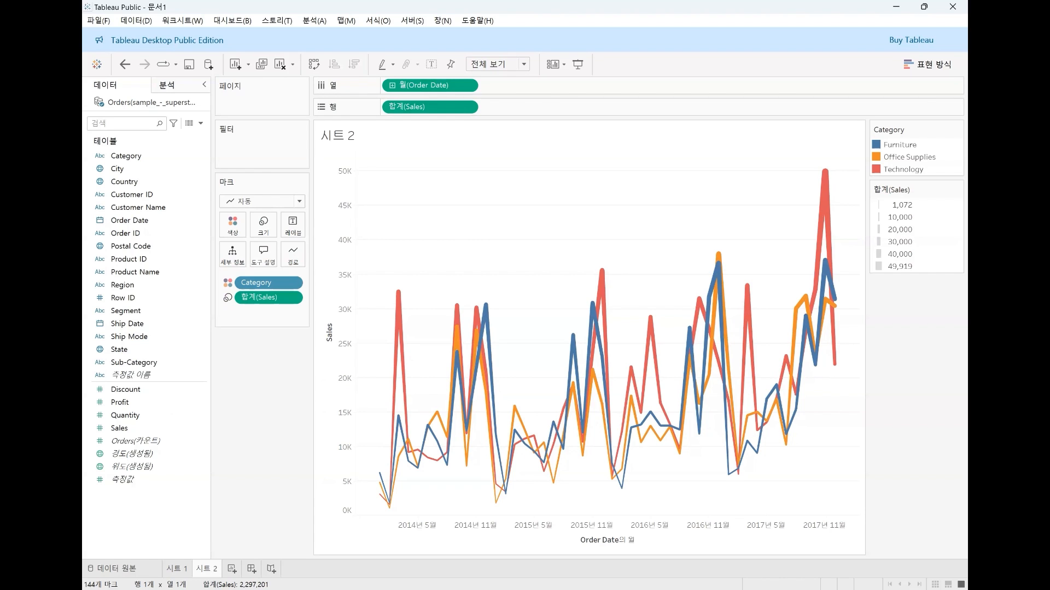
left_click_drag(257, 297, 157, 428)
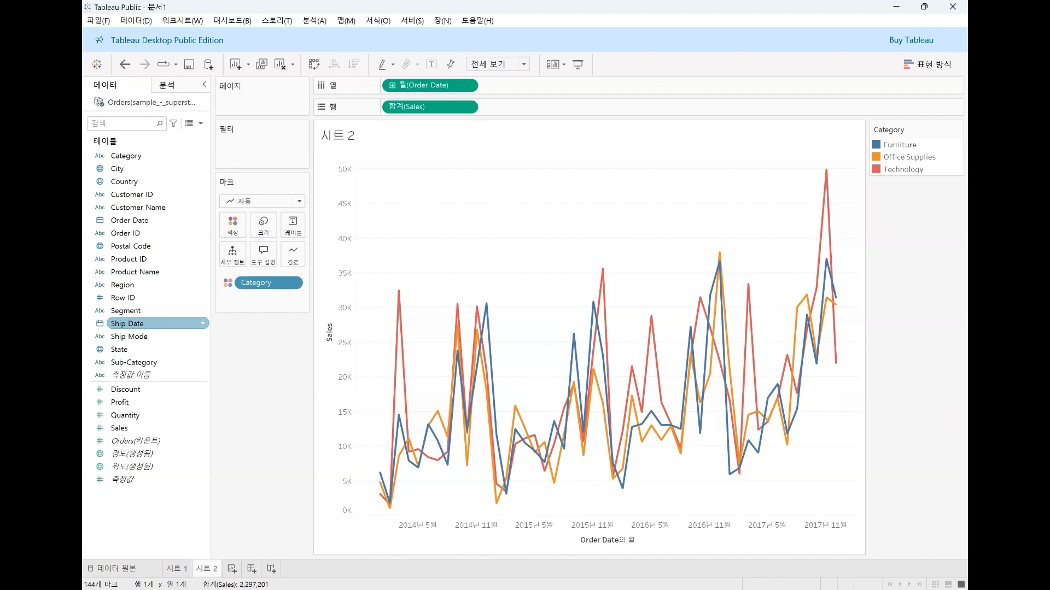
Split the Sales lines into columns by Segment and change the continuous Order Date to quarter and finally to year.
mouse_move(125, 311)
left_mouse_down()
mouse_move(331, 311)
mouse_move(339, 136)
mouse_move(352, 88)
left_mouse_up()
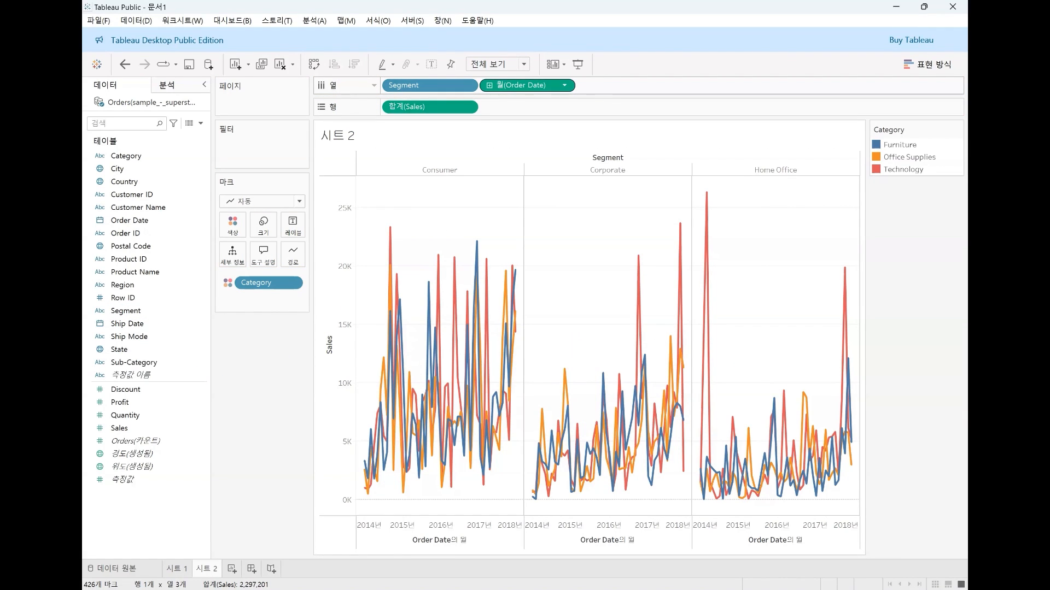
left_click(563, 85)
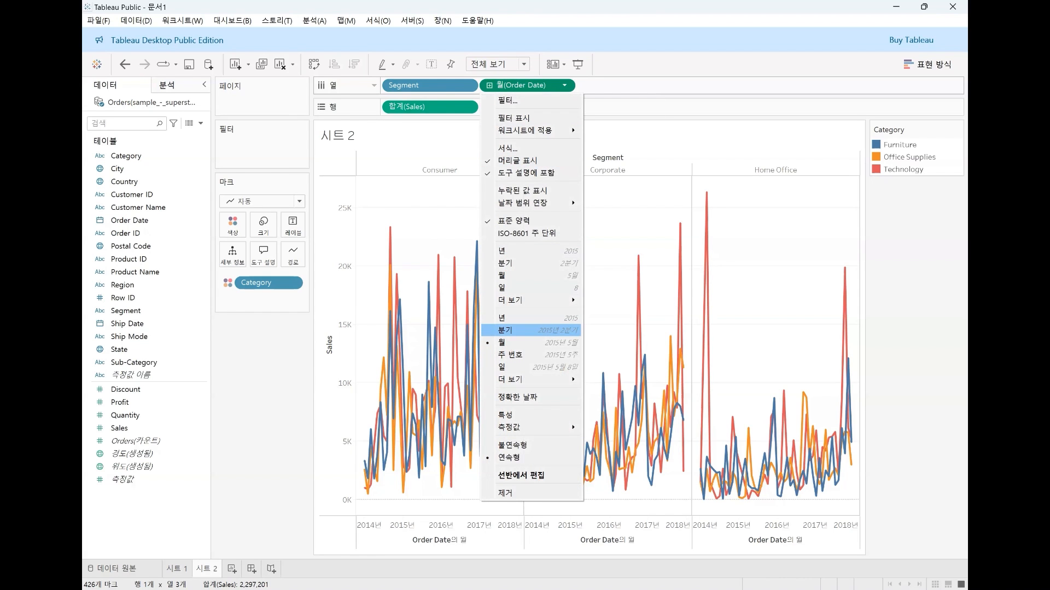
left_click(525, 330)
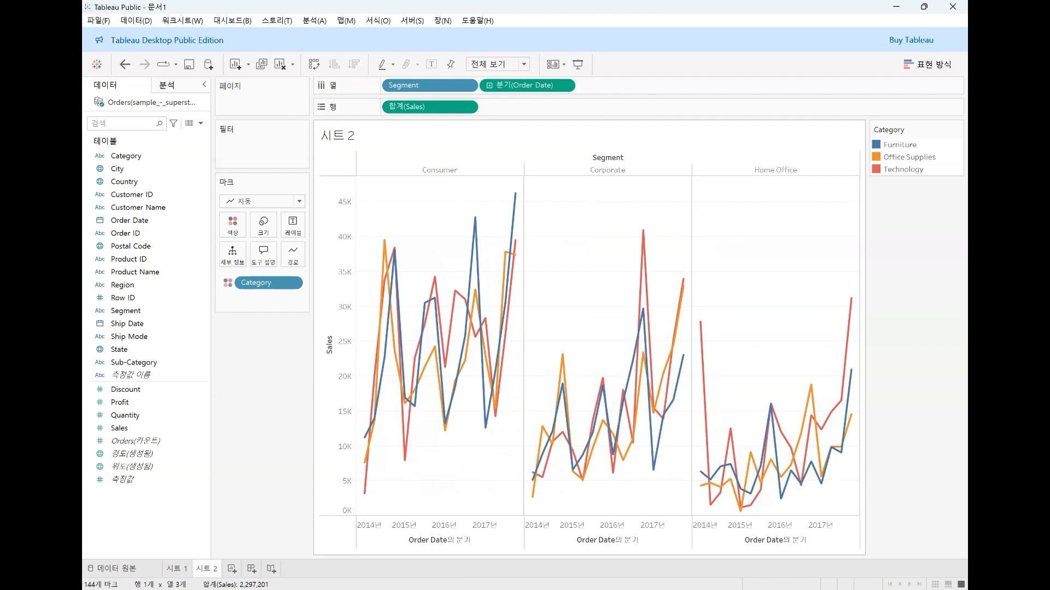
left_click(564, 85)
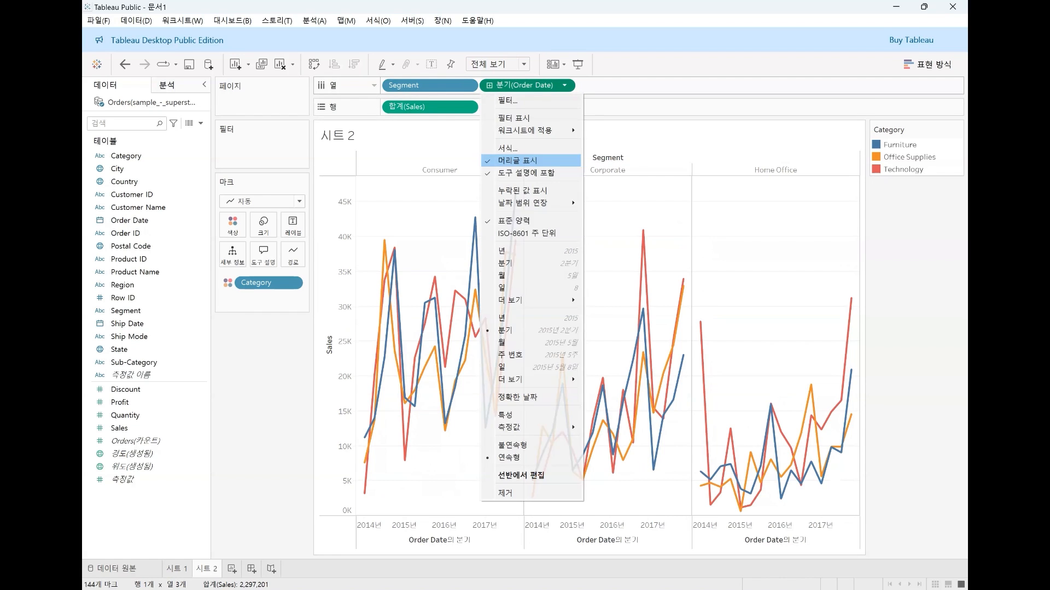
left_click(525, 318)
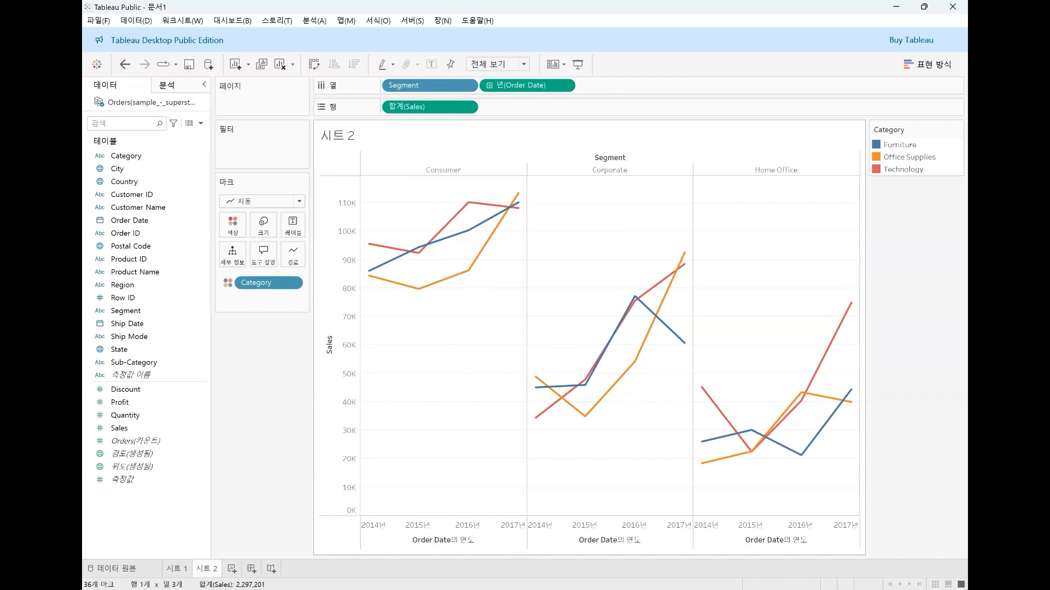
mouse_move(851, 304)
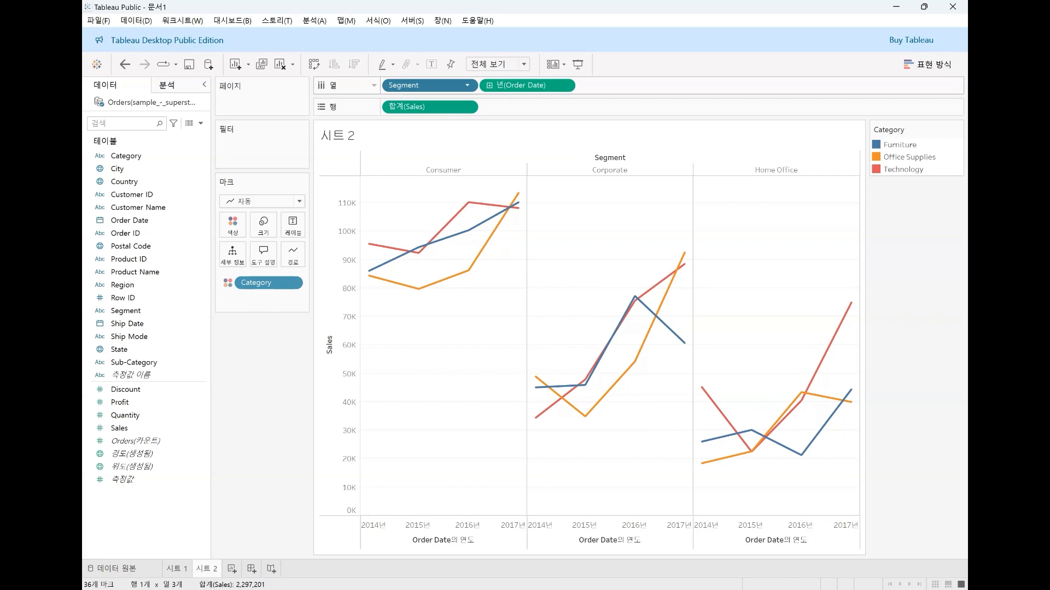
left_click_drag(416, 85, 383, 108)
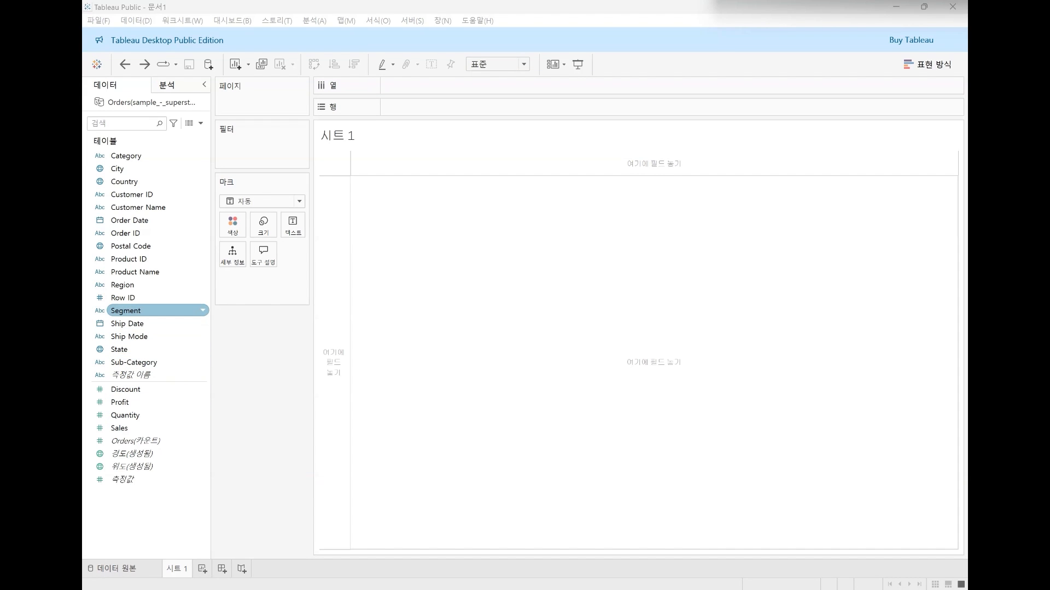
Build a pie chart of Sales by Segment on the blank worksheet using the Show Me pie chart type.
double_click(126, 310)
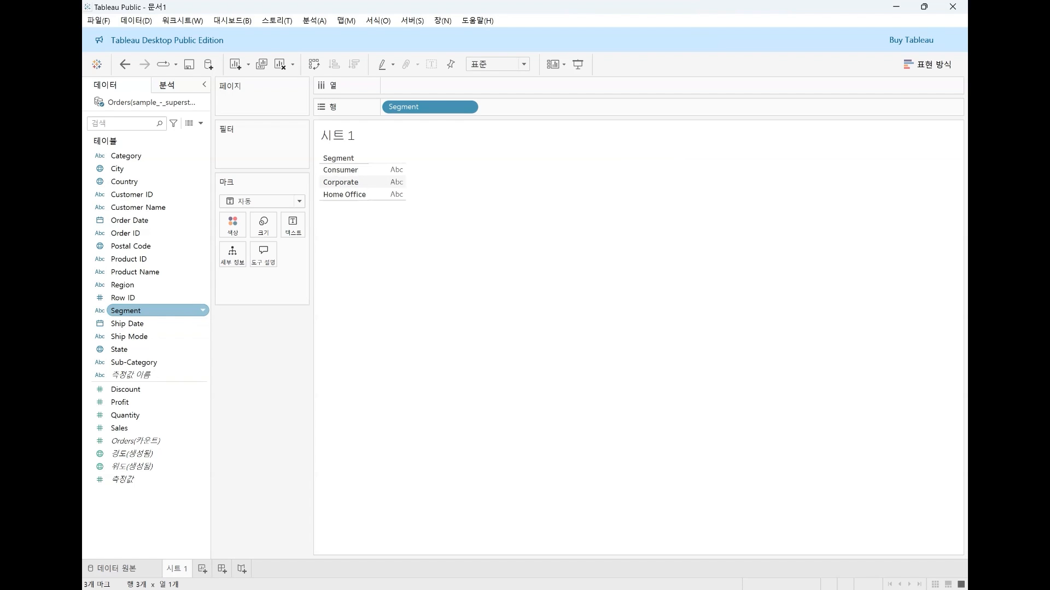
double_click(119, 428)
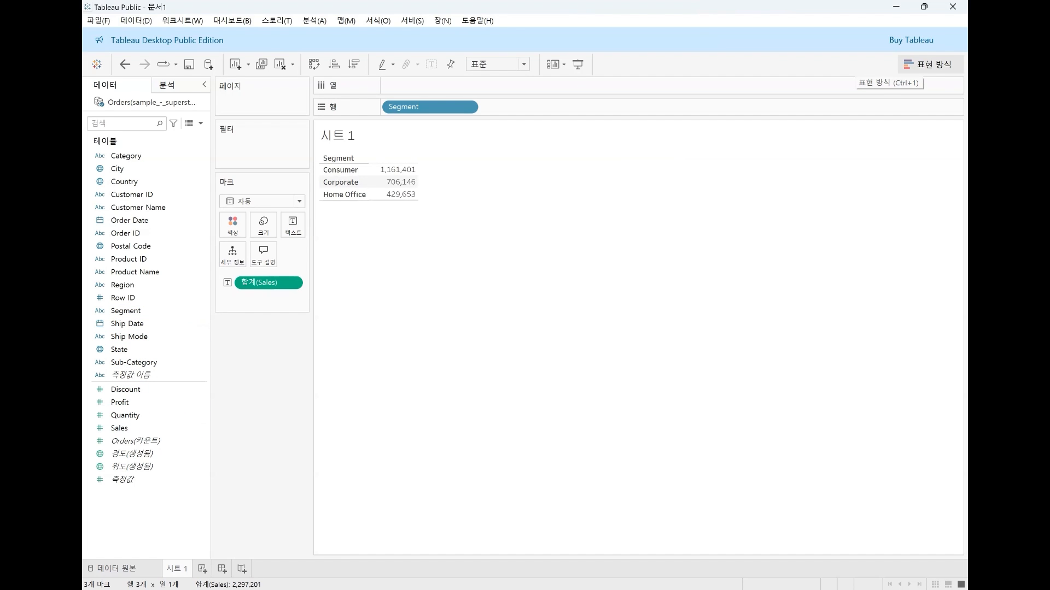
left_click(928, 64)
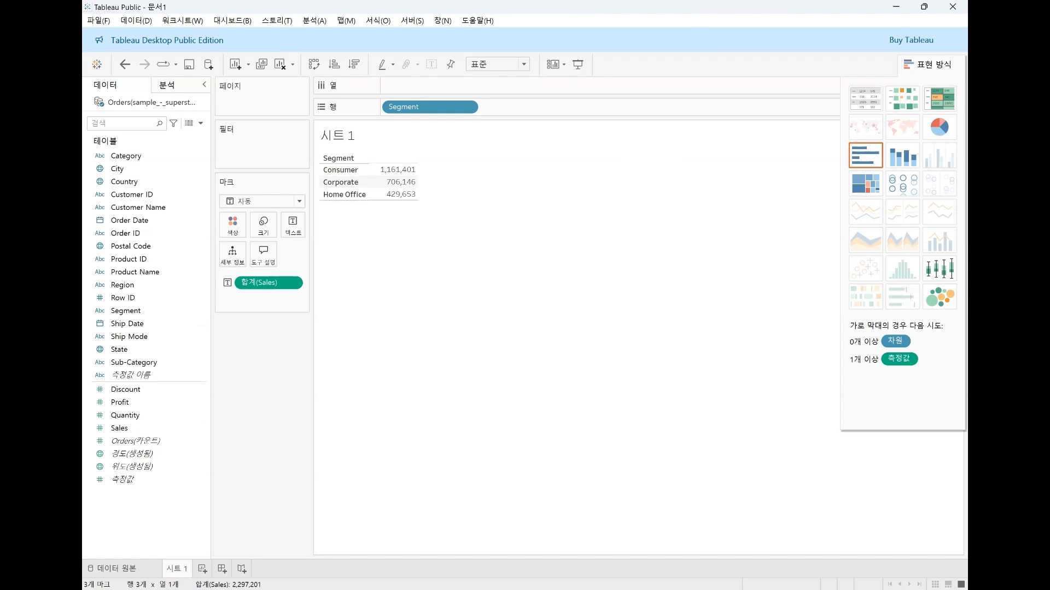
left_click(940, 127)
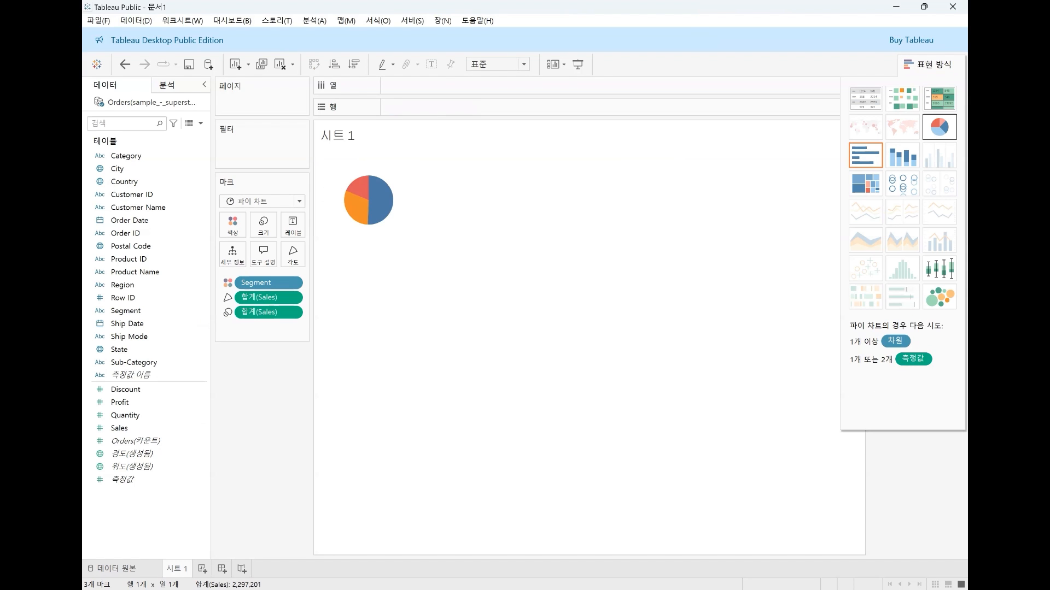
Fit the pie chart to the entire view and close the Show Me chart choices.
left_click(524, 64)
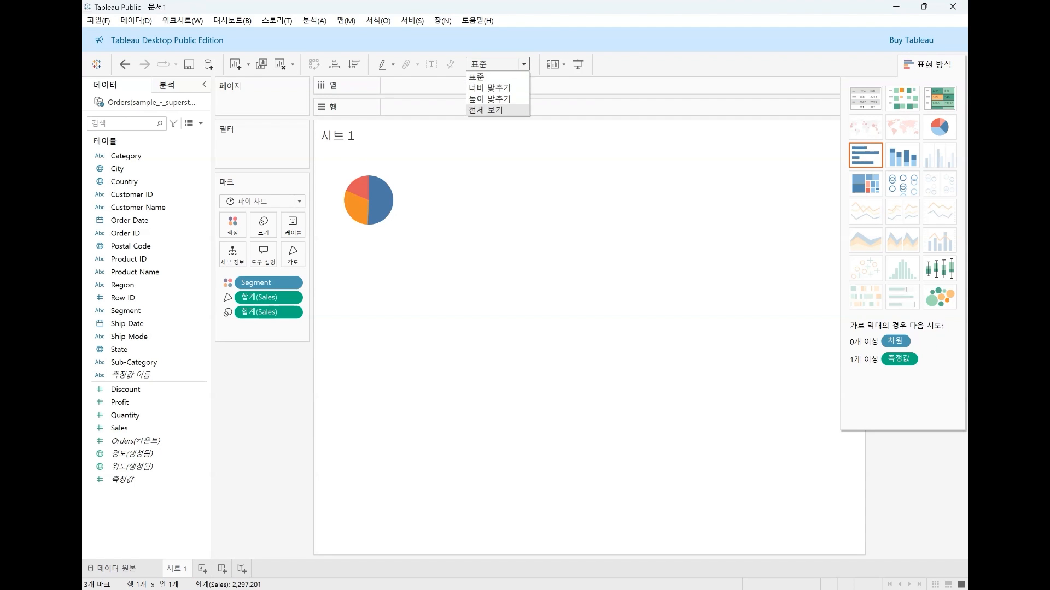
left_click(498, 110)
left_click(524, 64)
left_click(486, 110)
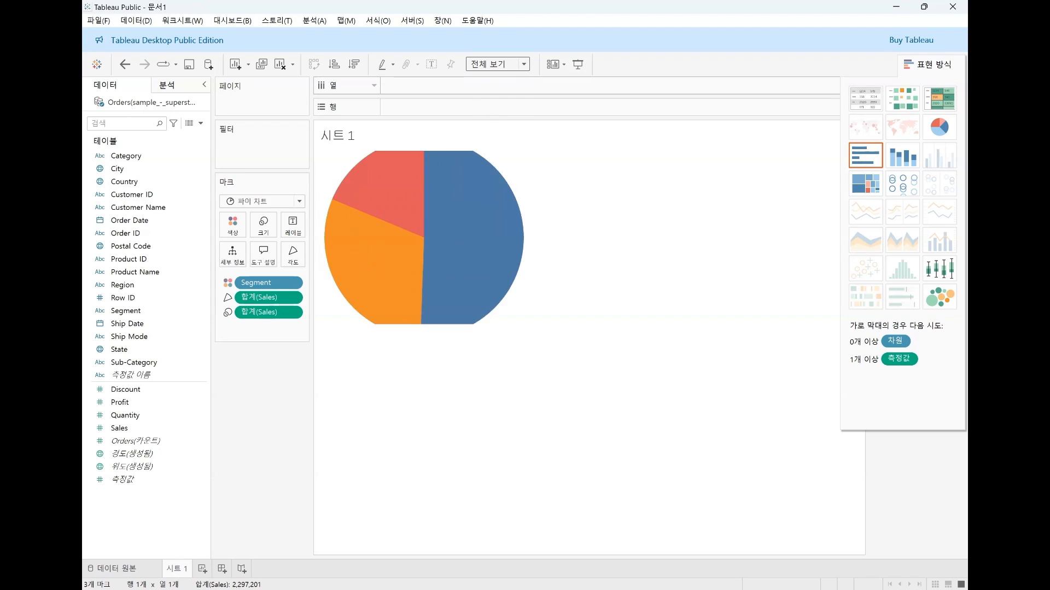
left_click(928, 64)
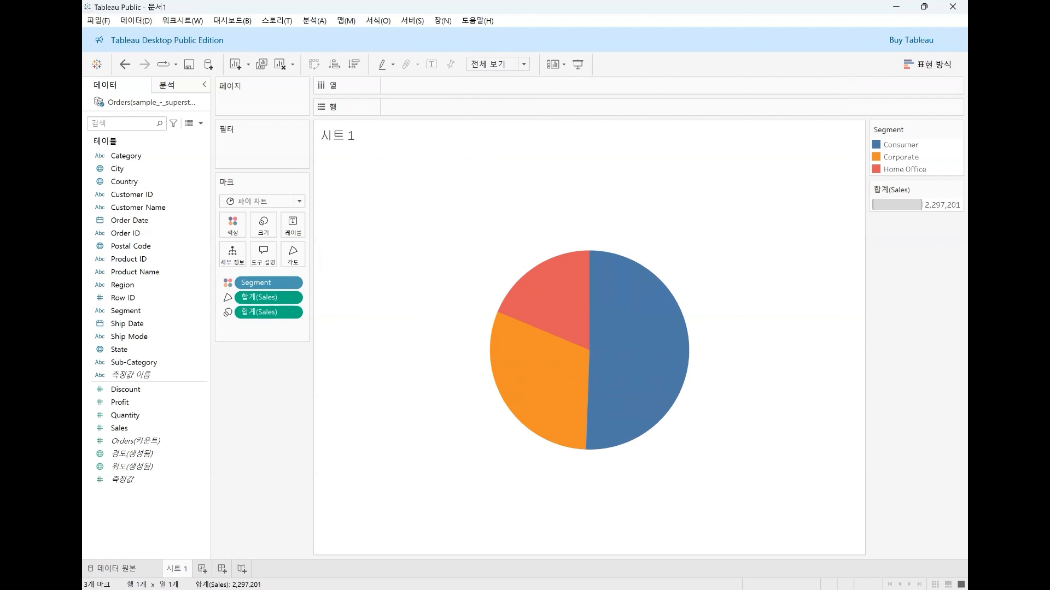
Show mark labels on the pie chart and apply the percent of total quick table calculation to the Sales angle.
left_click(431, 64)
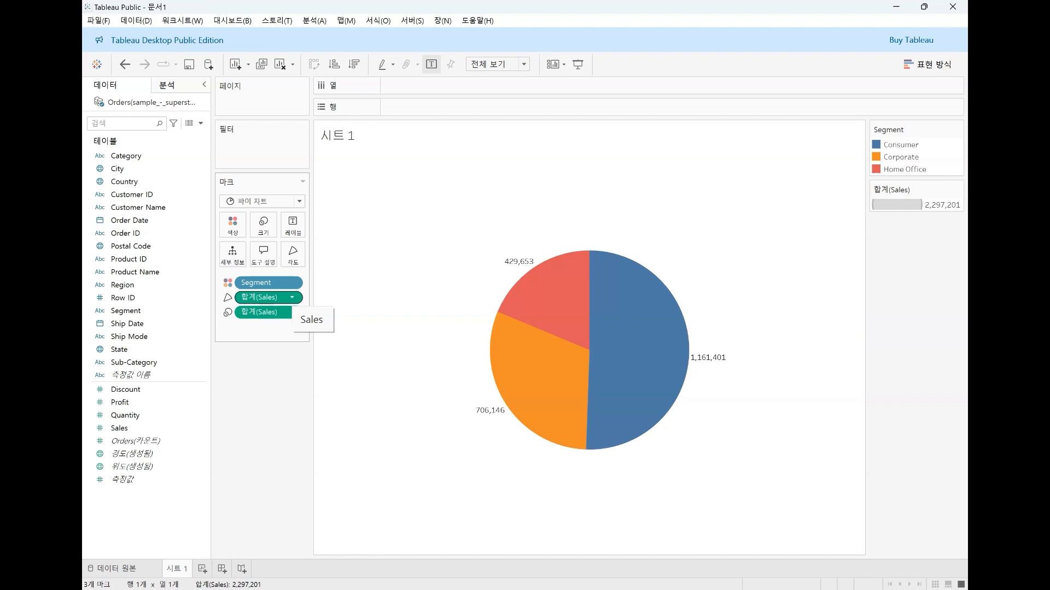
left_click(292, 297)
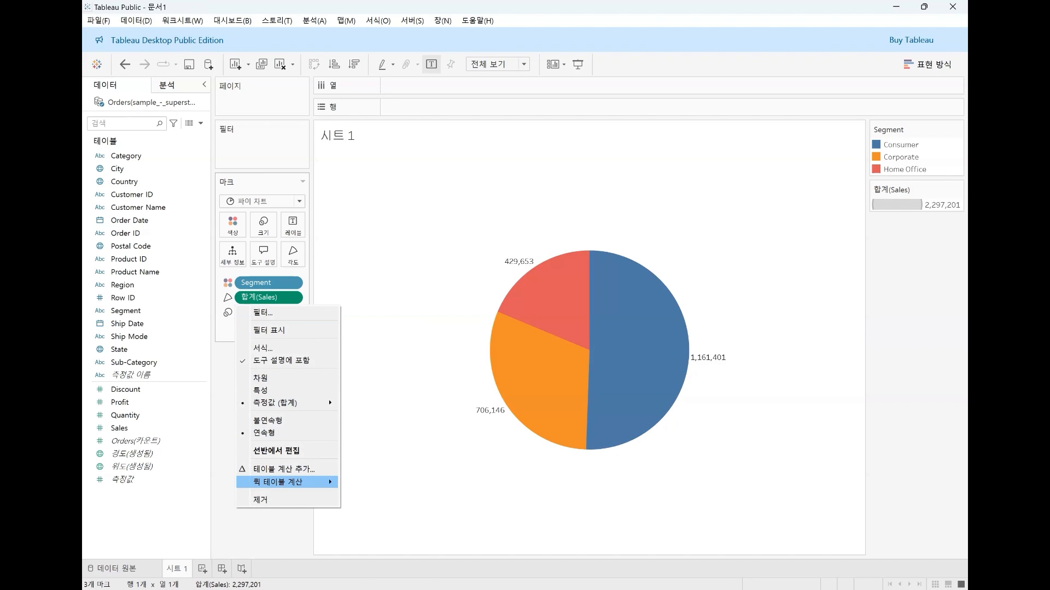
mouse_move(284, 481)
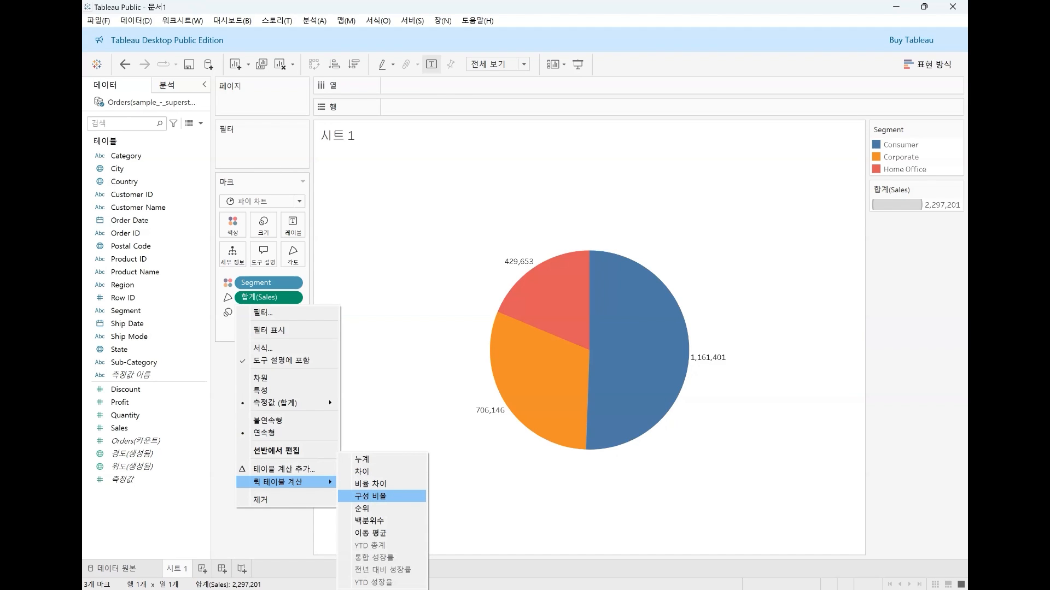
left_click(370, 496)
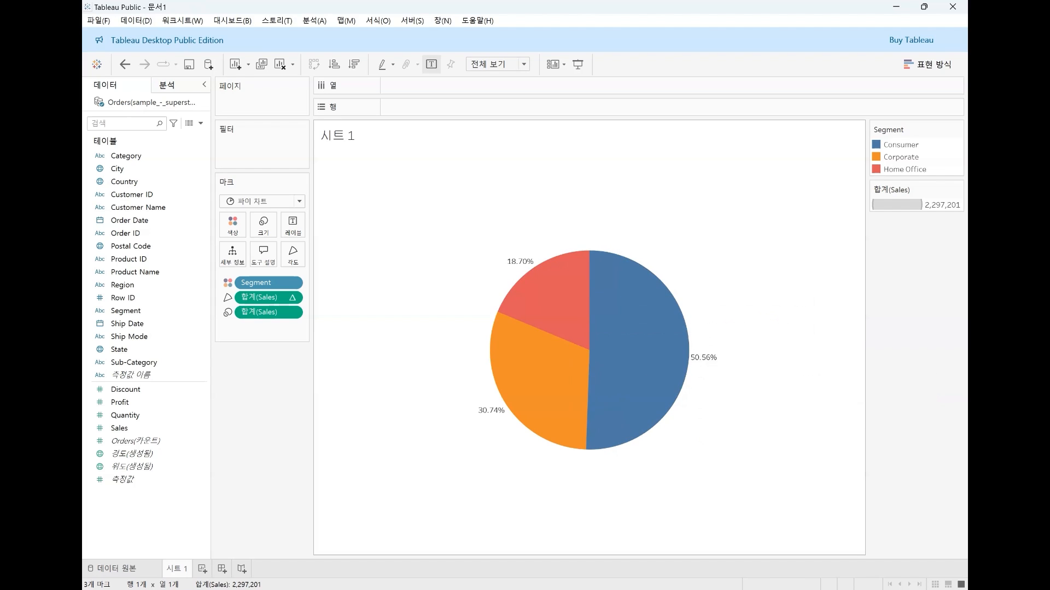
mouse_move(508, 349)
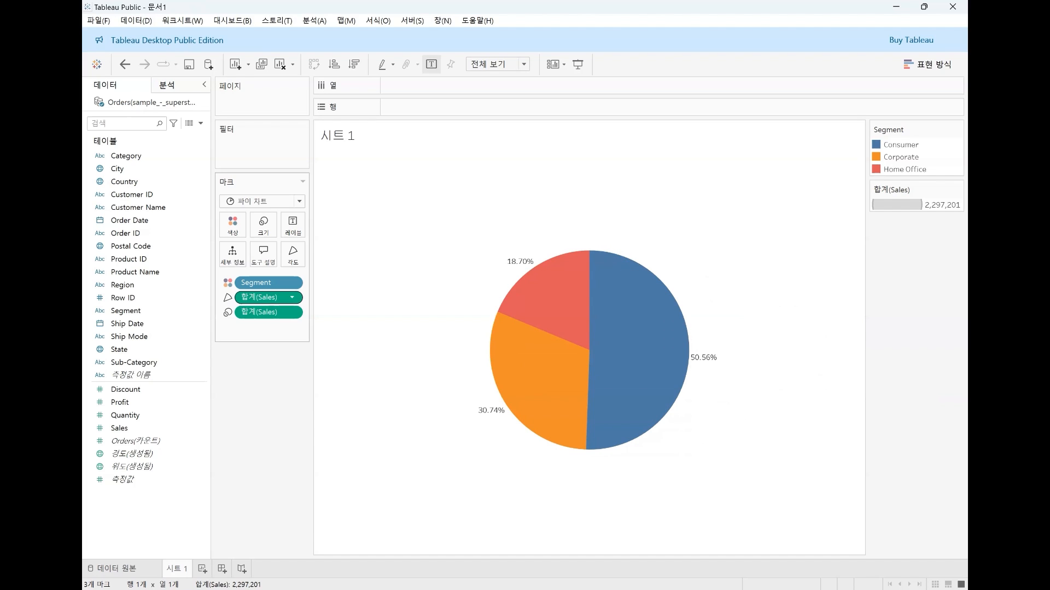
right_click(239, 302)
mouse_move(295, 506)
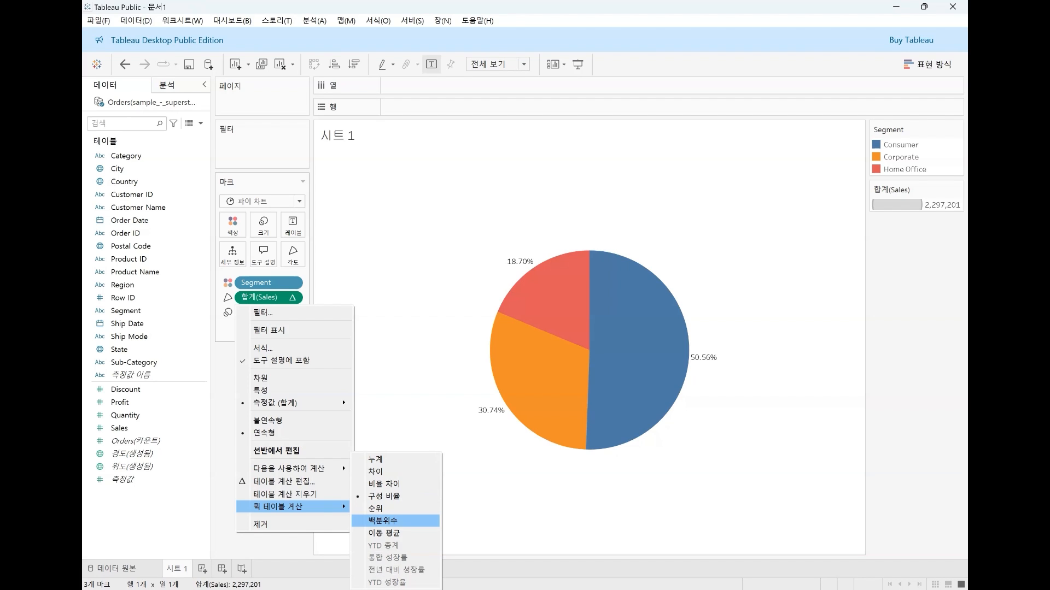
key("Escape")
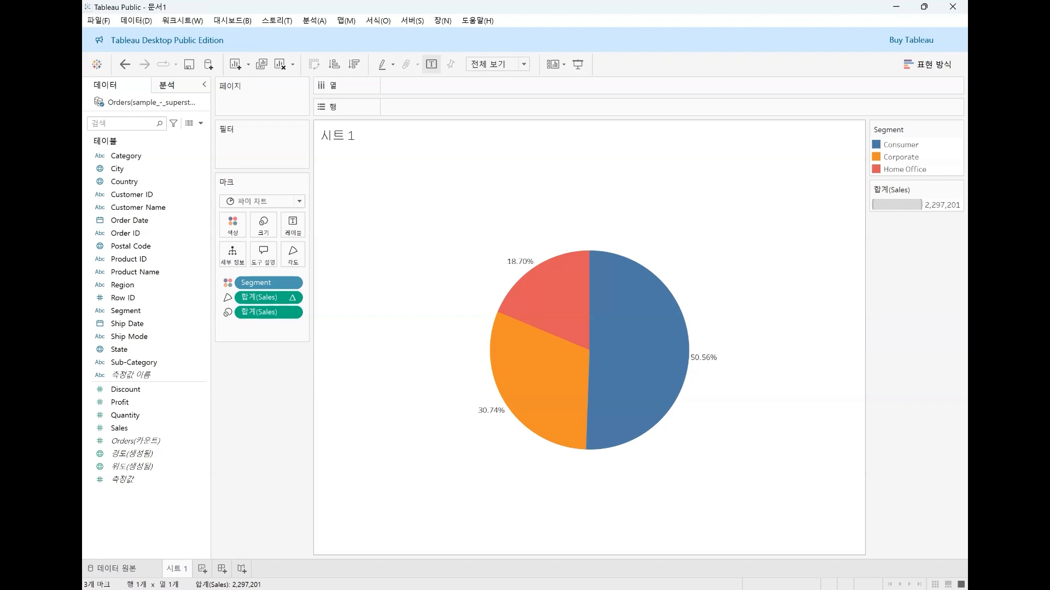
Split the pie chart into columns by Category and compute the Sales percentage using Segment.
left_click(125, 156)
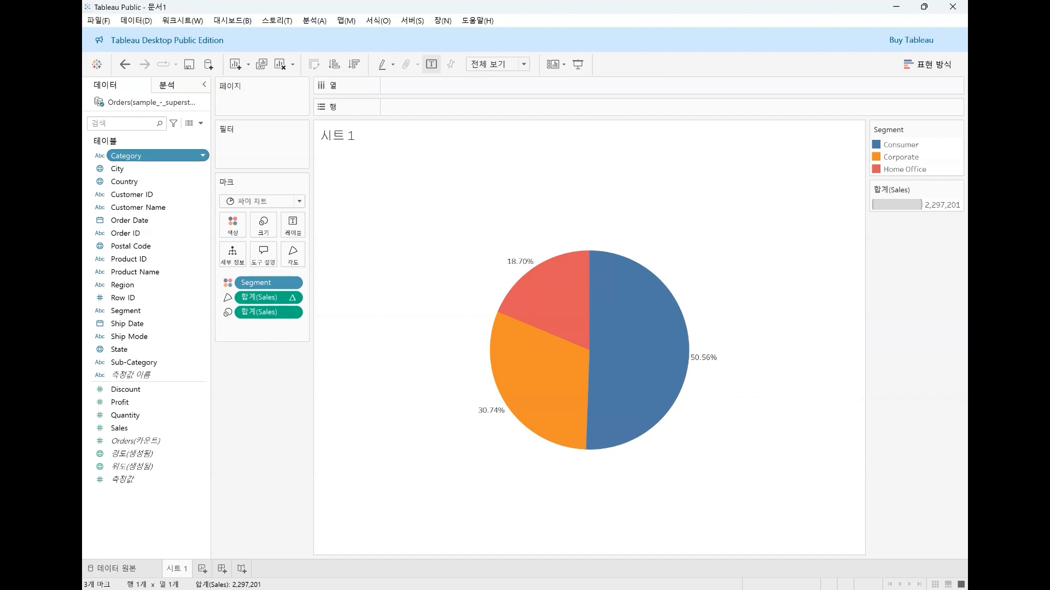
left_click_drag(125, 156, 428, 82)
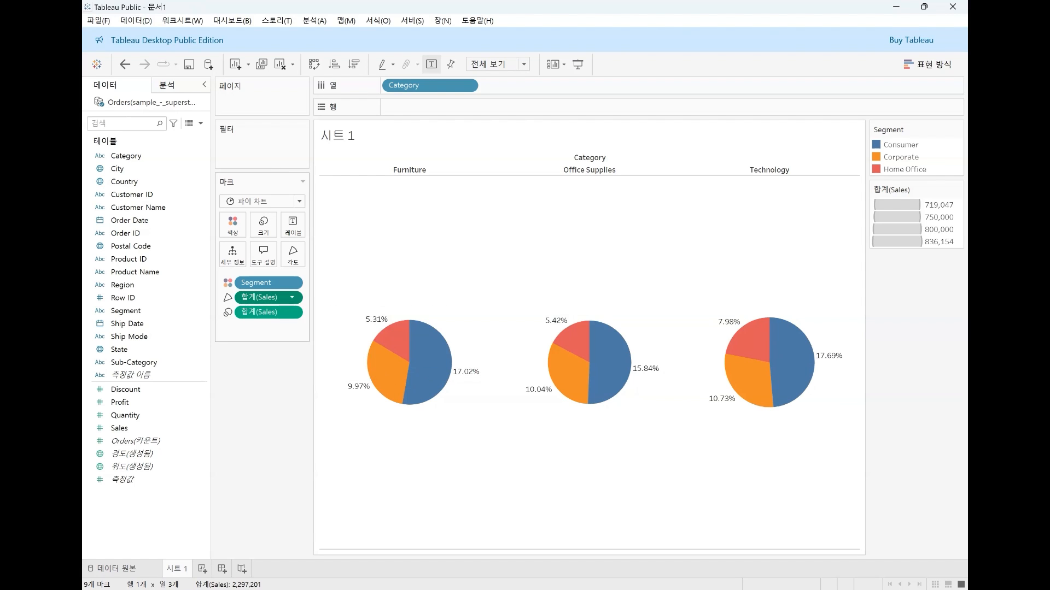
left_click(292, 297)
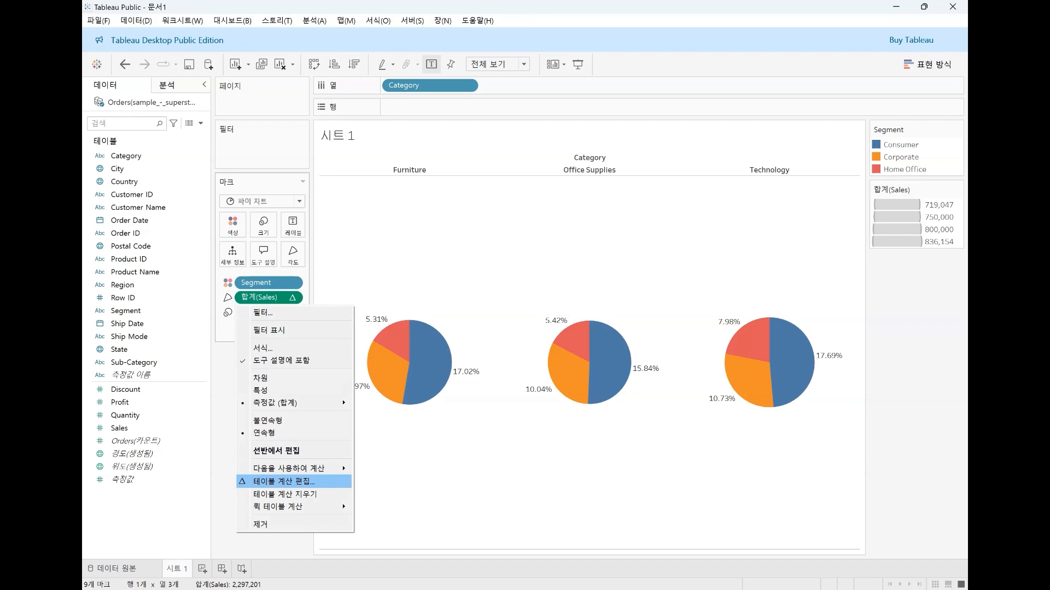
mouse_move(290, 469)
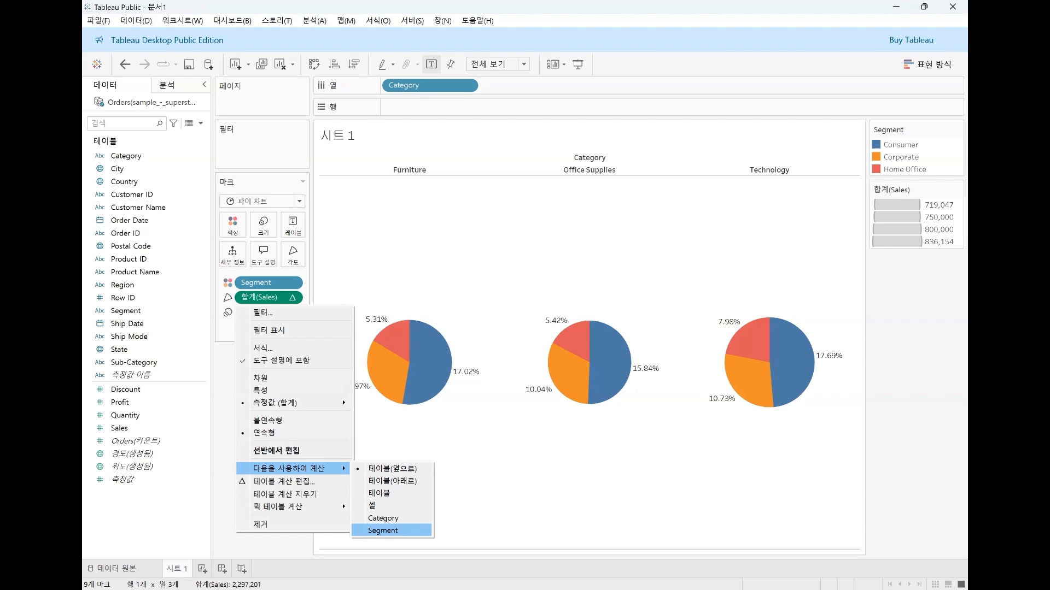
left_click(383, 531)
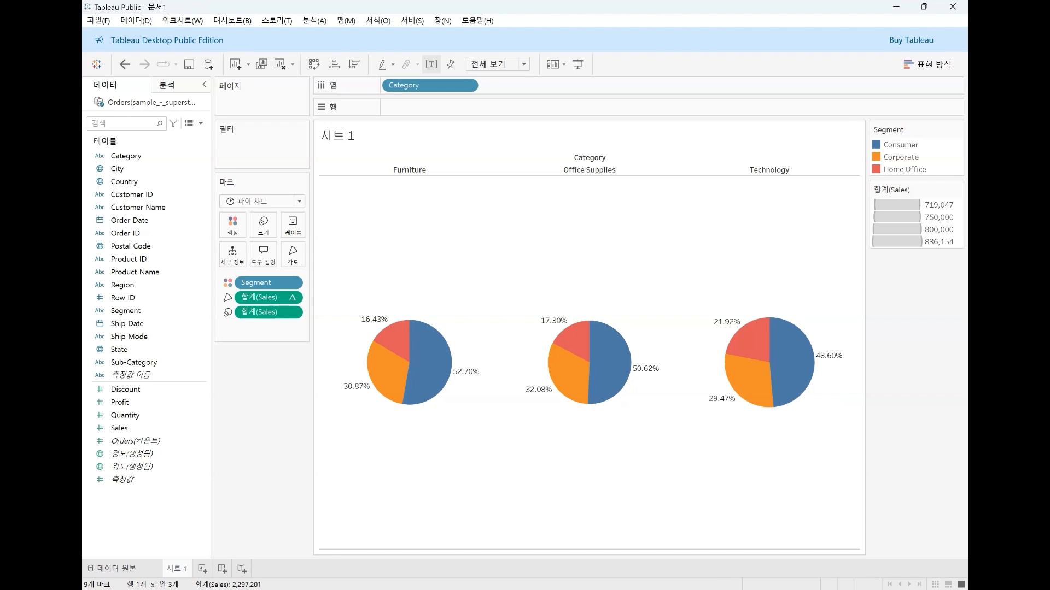
Create a new worksheet with a treemap of Sales by Segment and fit it to the entire view.
left_click(202, 568)
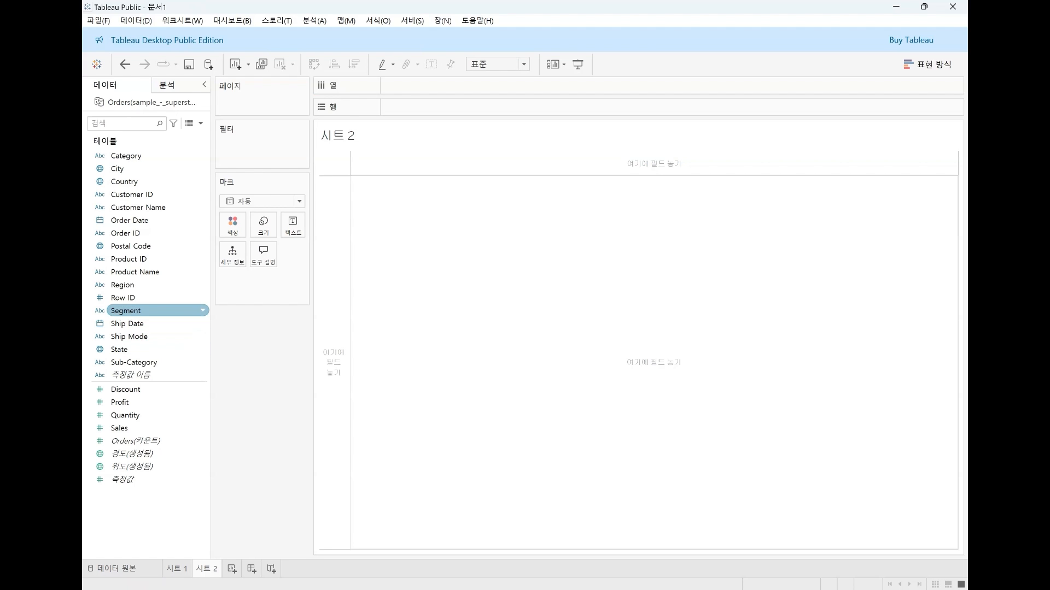
double_click(126, 311)
double_click(126, 428)
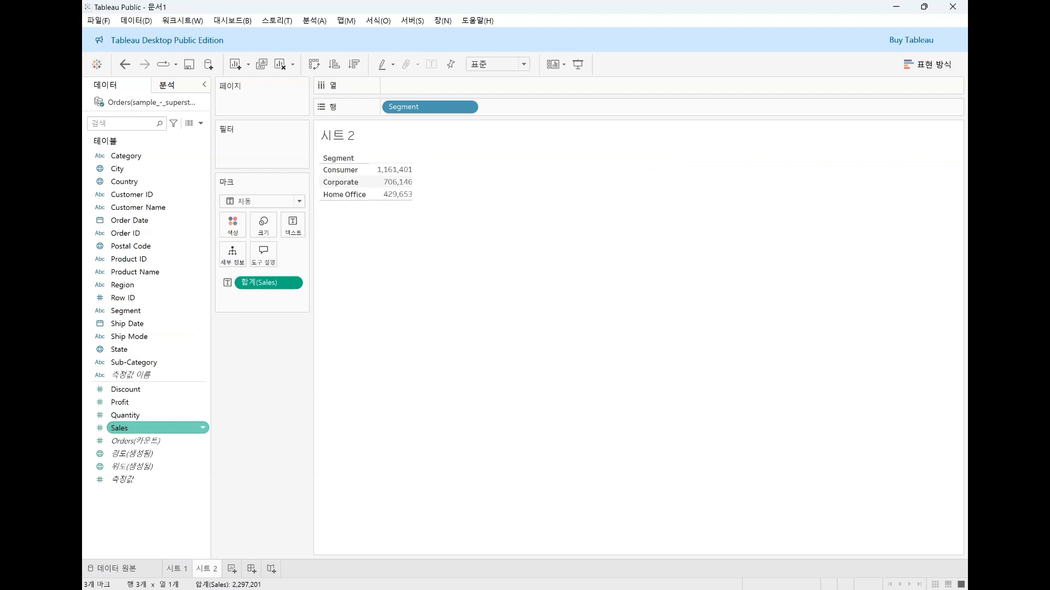
left_click(928, 65)
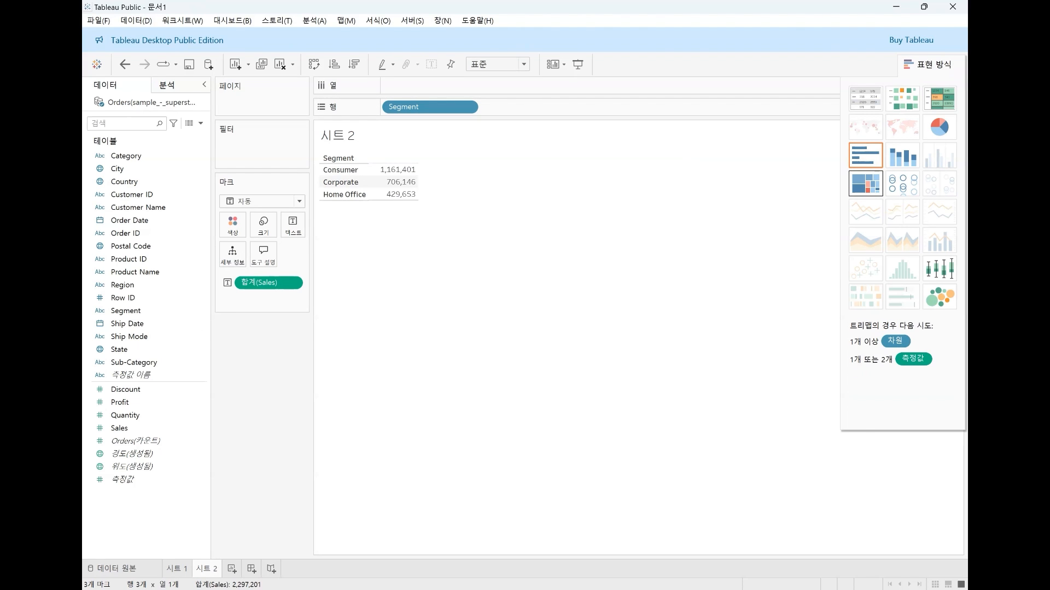
left_click(866, 183)
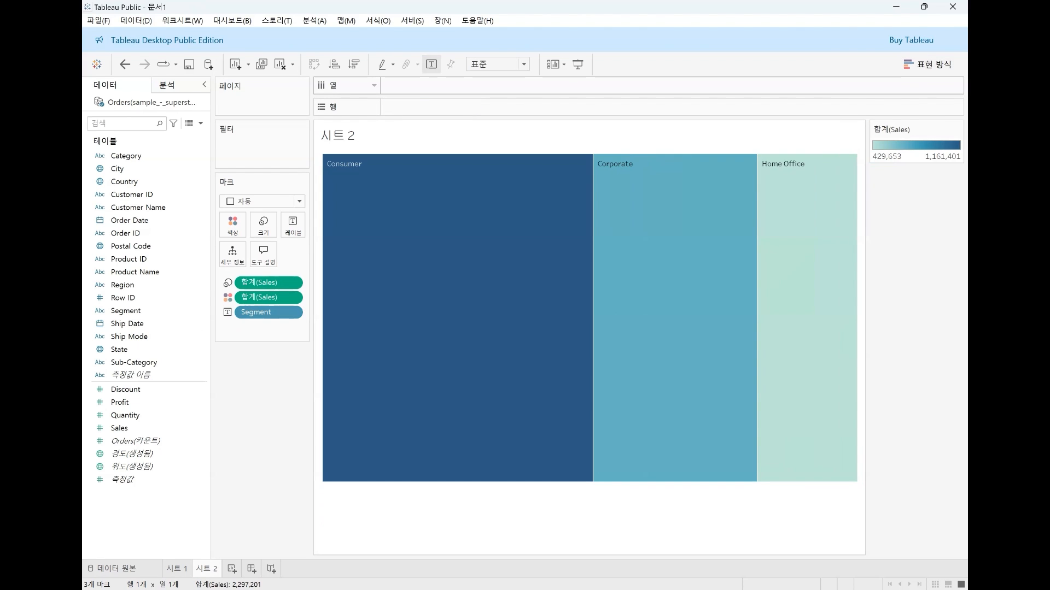
left_click(500, 65)
left_click(486, 110)
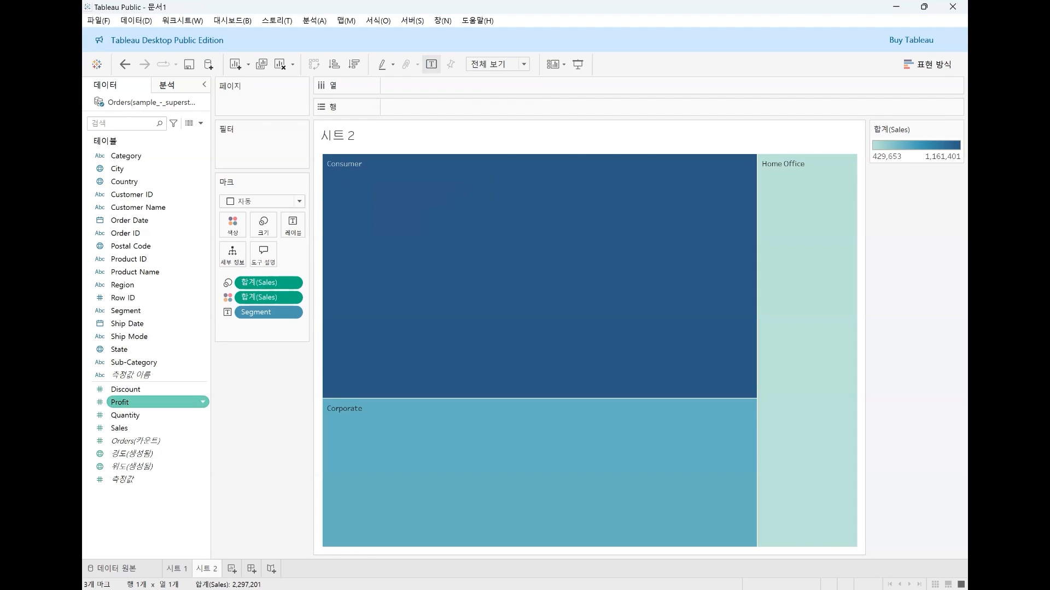
Add Sales as a label on the treemap and show that label as percent of total with a quick table calculation.
left_click_drag(121, 428, 291, 225)
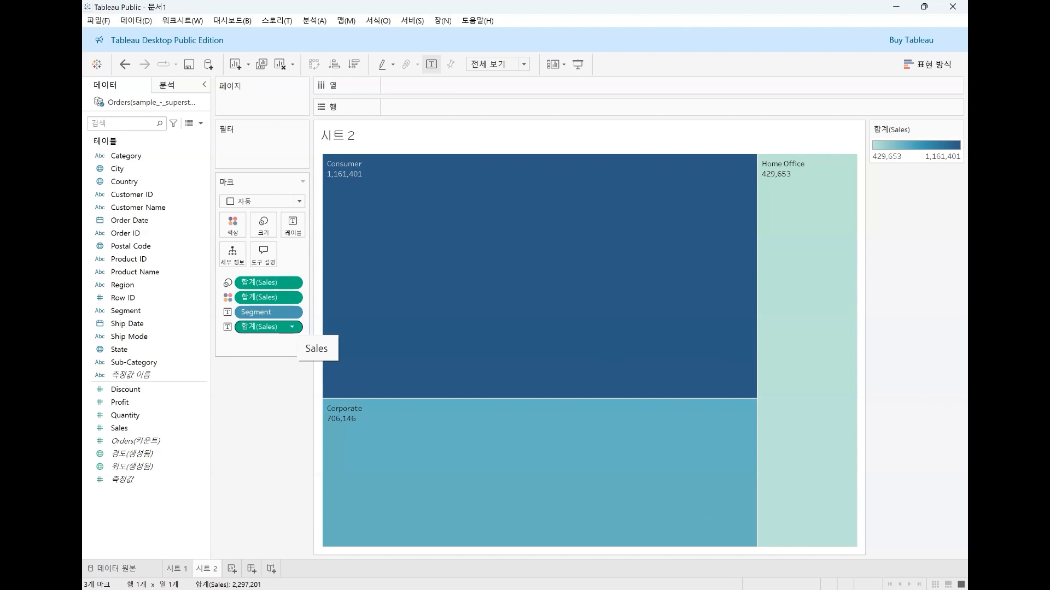
left_click(292, 327)
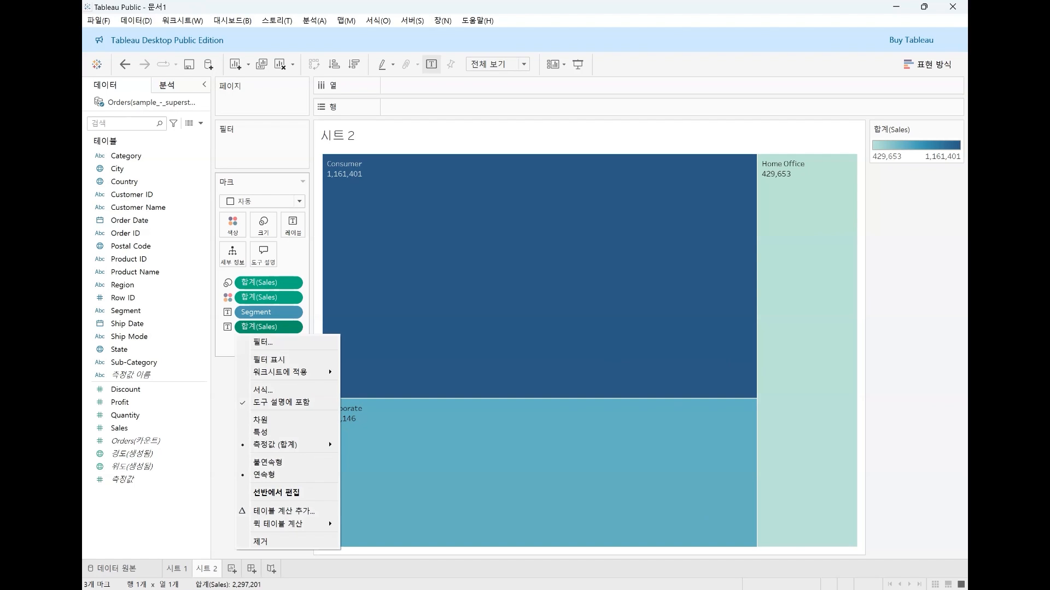
mouse_move(289, 524)
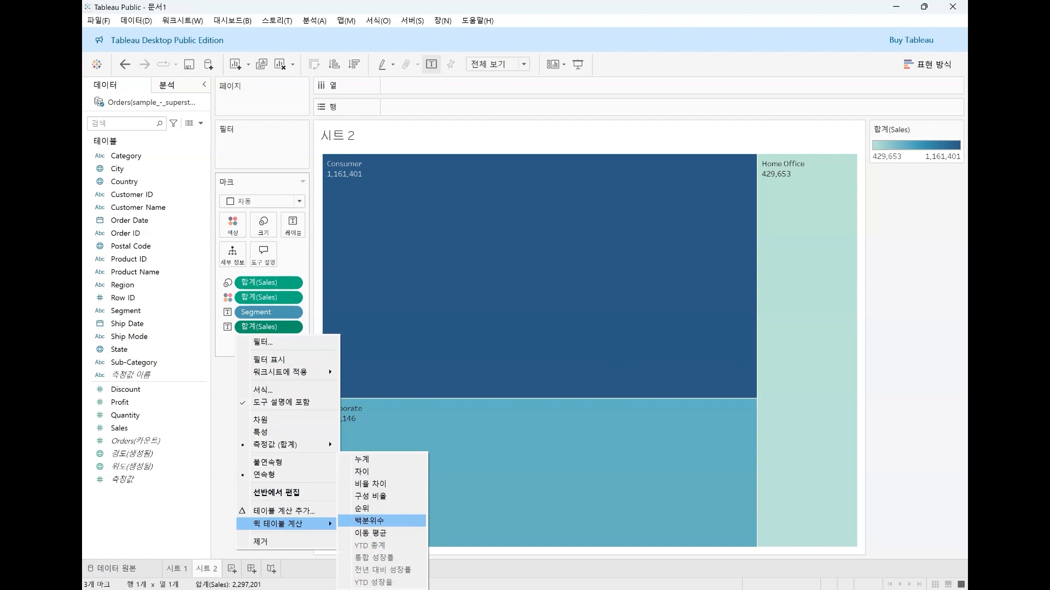
left_click(371, 496)
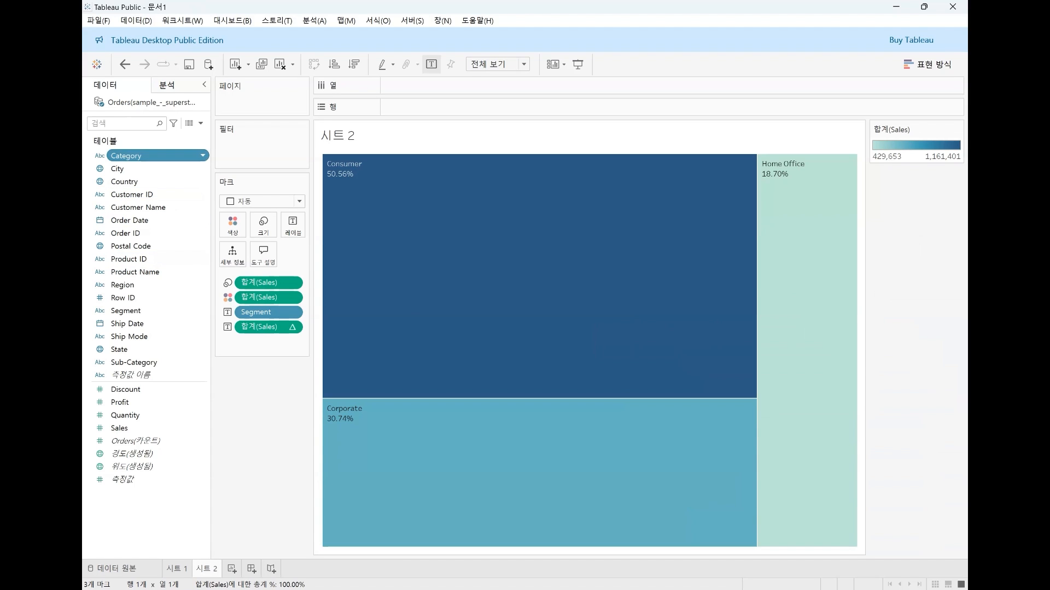
Add Category to the treemap labels and place it above the Sales percentage.
left_click_drag(125, 156, 292, 225)
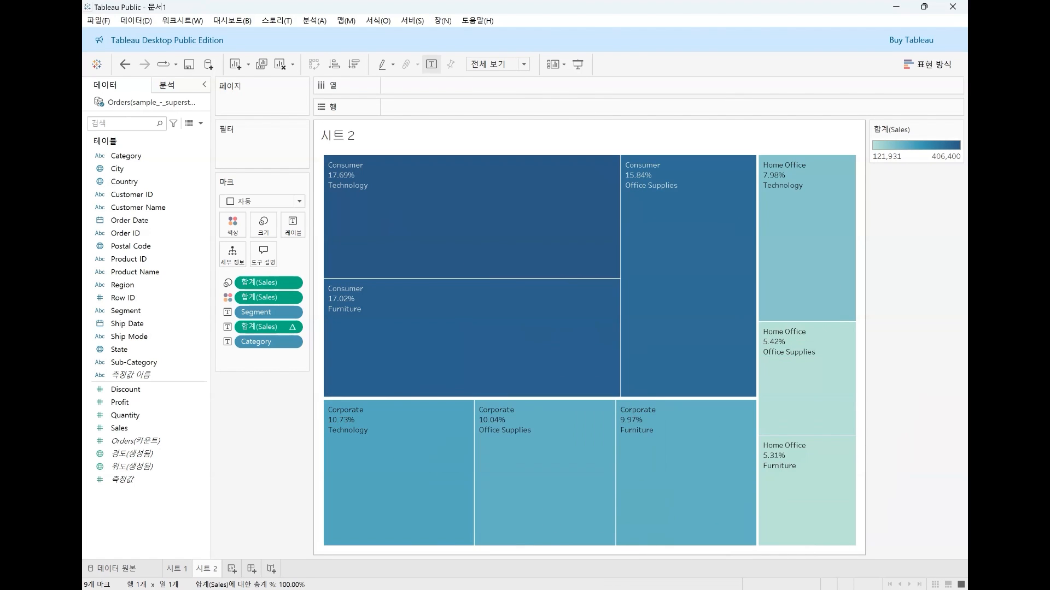
left_click_drag(268, 327, 277, 350)
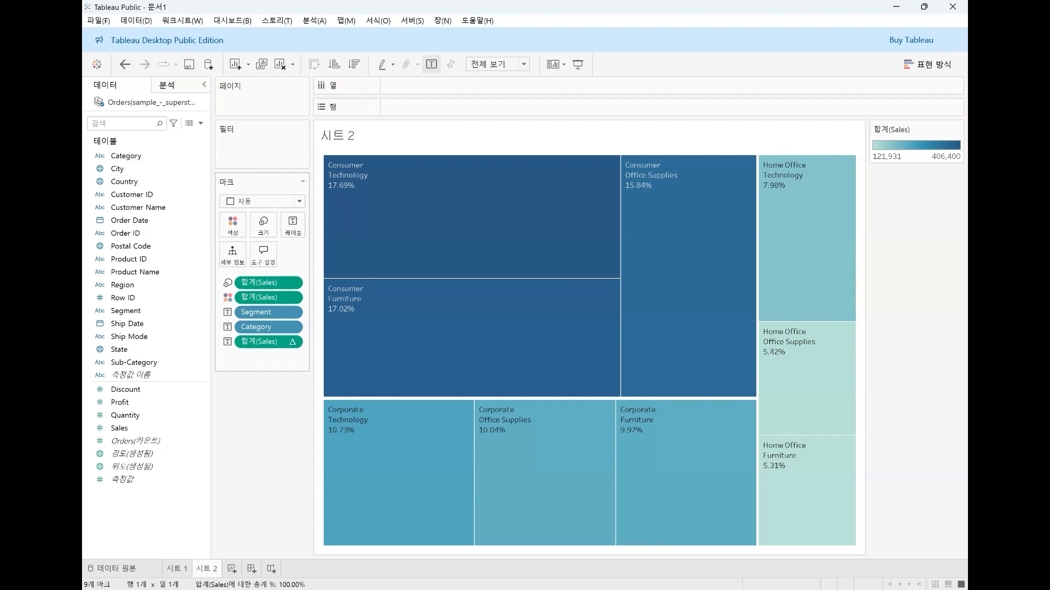
mouse_move(358, 189)
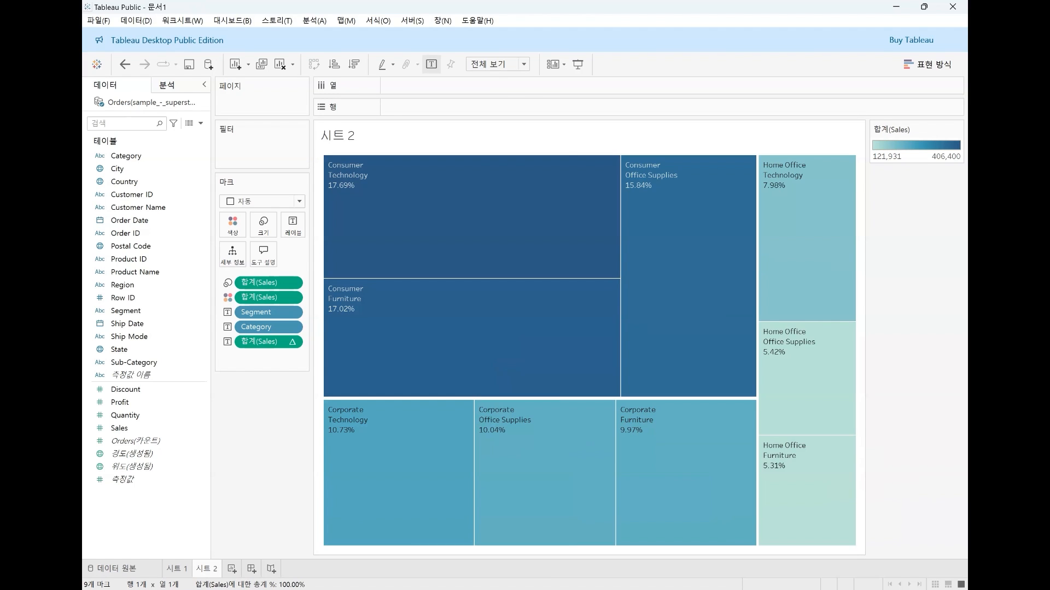
Color the Segment treemap by Category and split it into columns by Category.
left_click(177, 568)
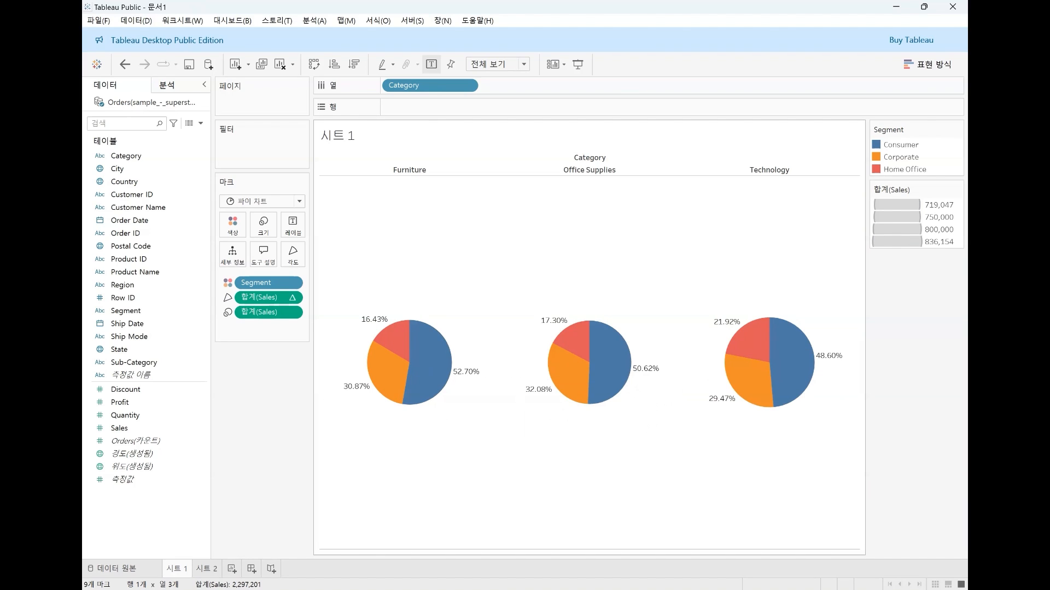
left_click(207, 569)
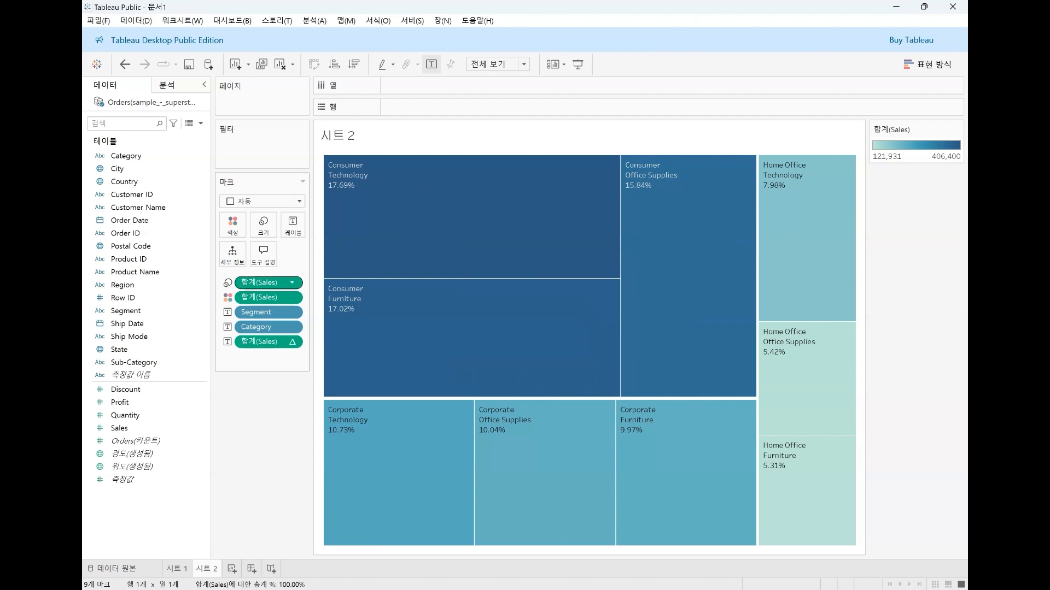
left_click_drag(126, 156, 233, 225)
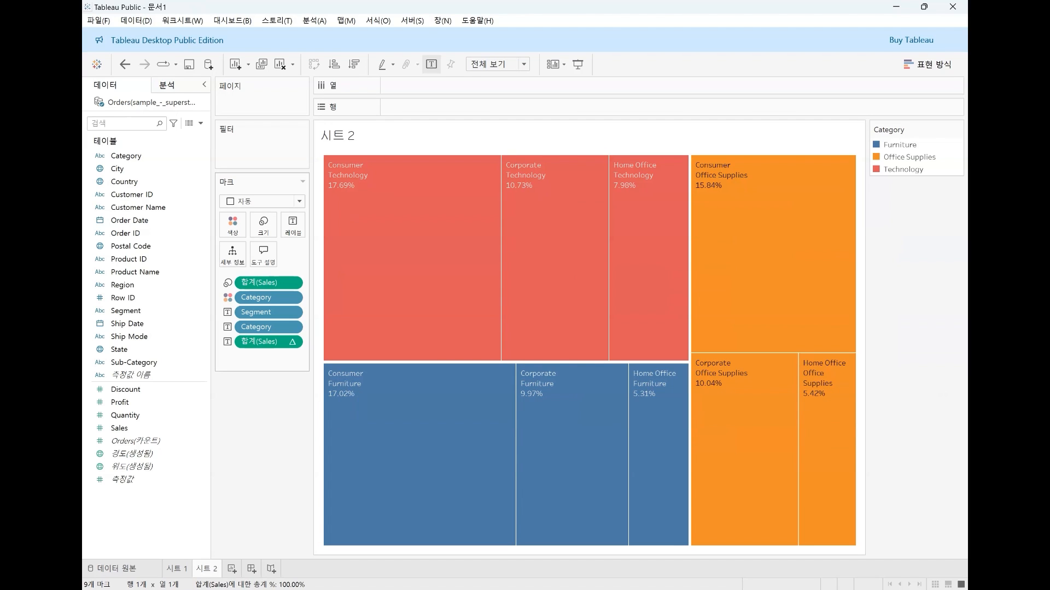
mouse_move(154, 155)
left_mouse_down()
mouse_move(222, 147)
mouse_move(421, 86)
mouse_move(389, 86)
left_mouse_up()
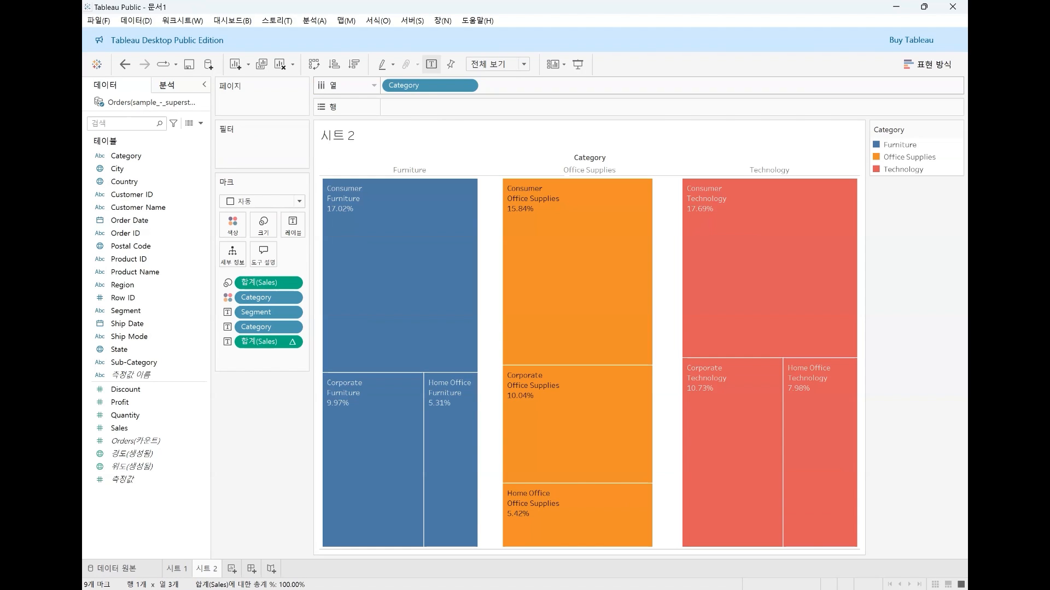
Compare the treemap's Sales percentages with Category placed on rows and on columns.
left_click_drag(430, 86, 429, 107)
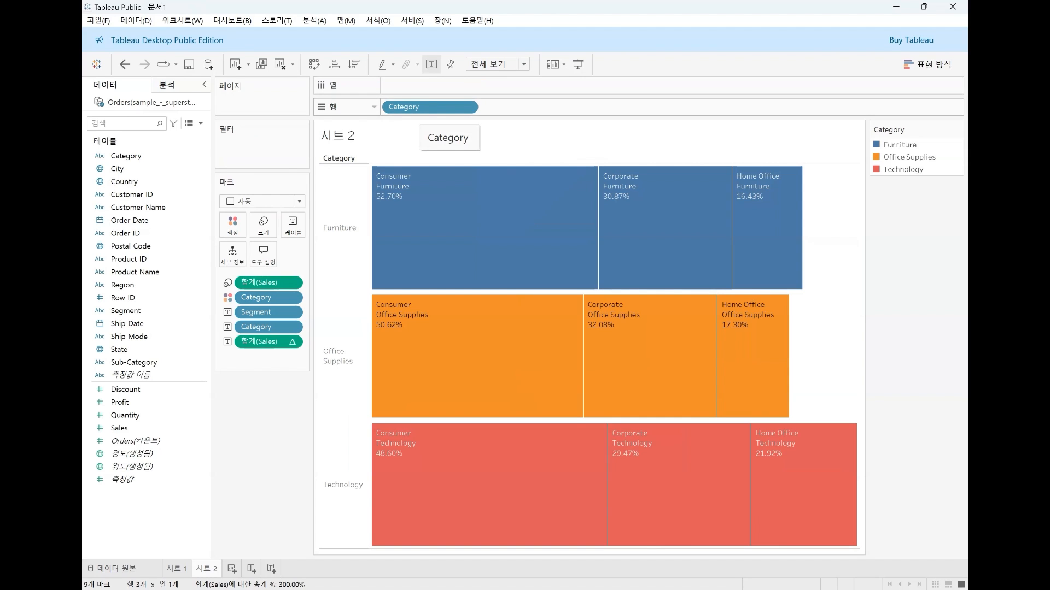
left_click_drag(432, 107, 457, 82)
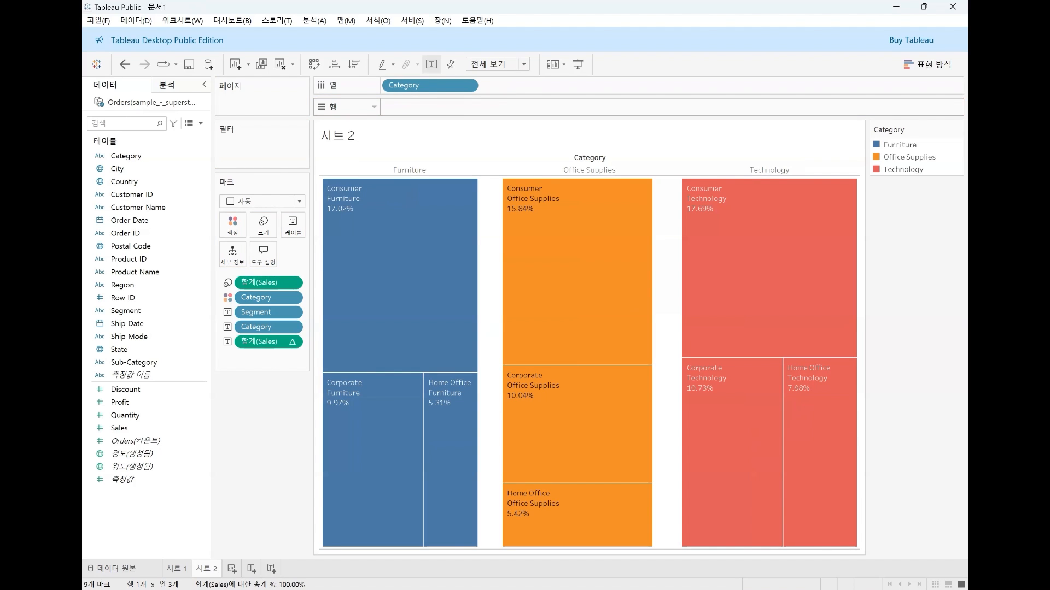
mouse_move(363, 189)
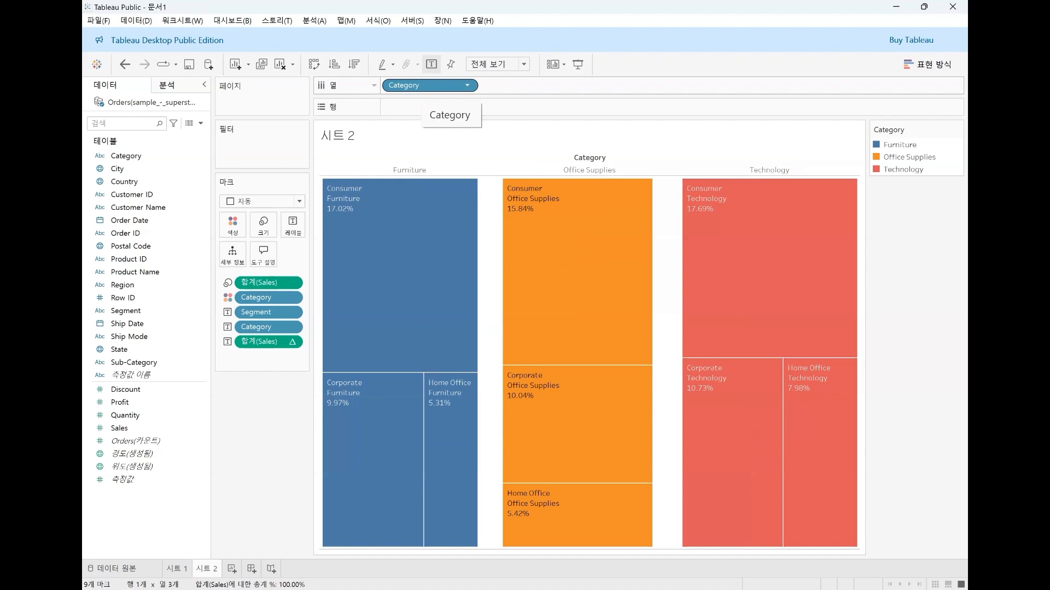
mouse_move(361, 197)
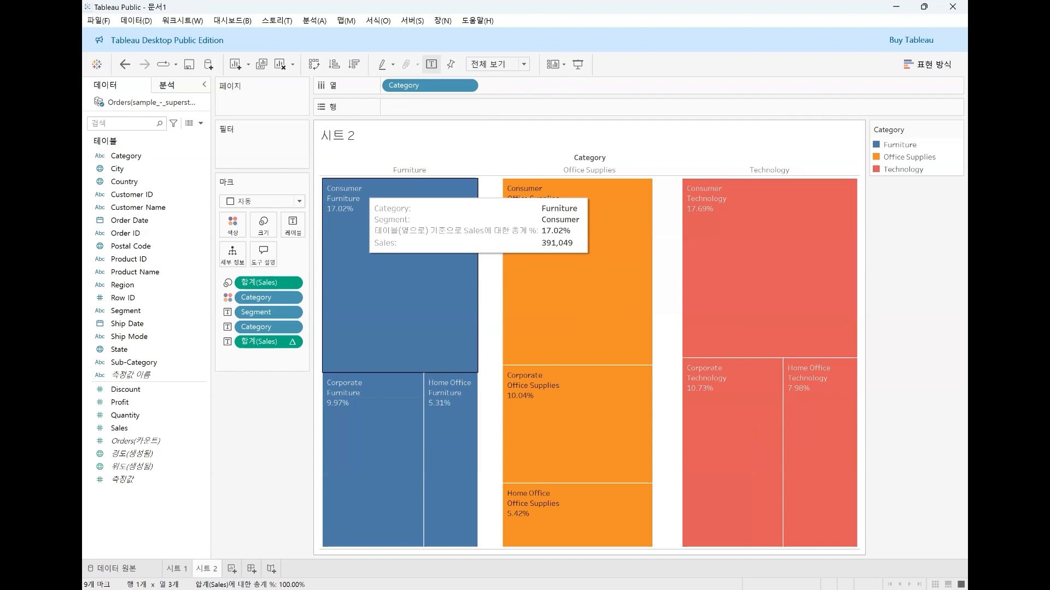
left_click_drag(404, 86, 407, 106)
mouse_move(405, 205)
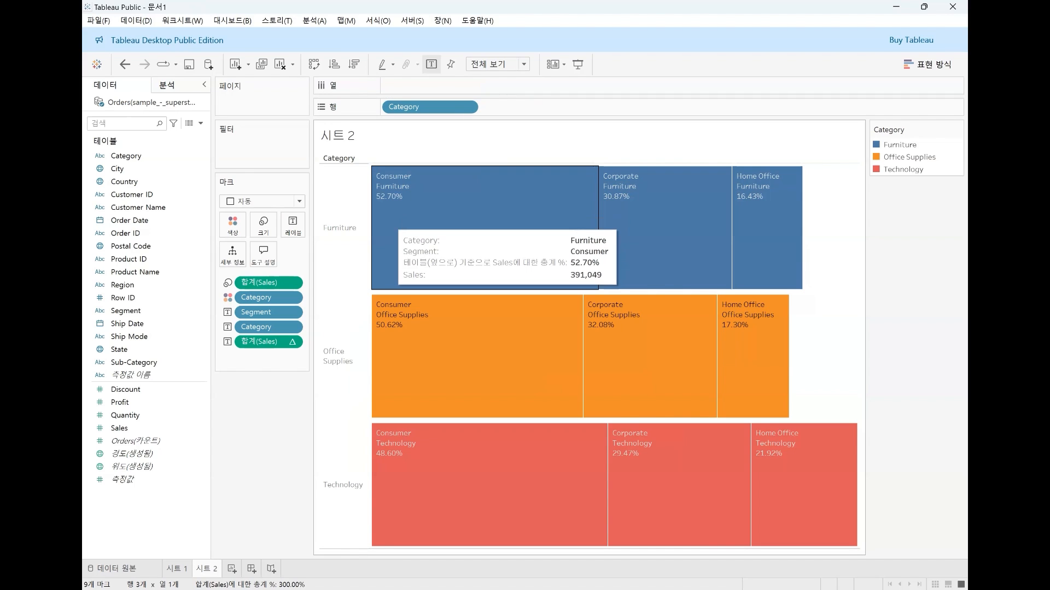
left_click(293, 342)
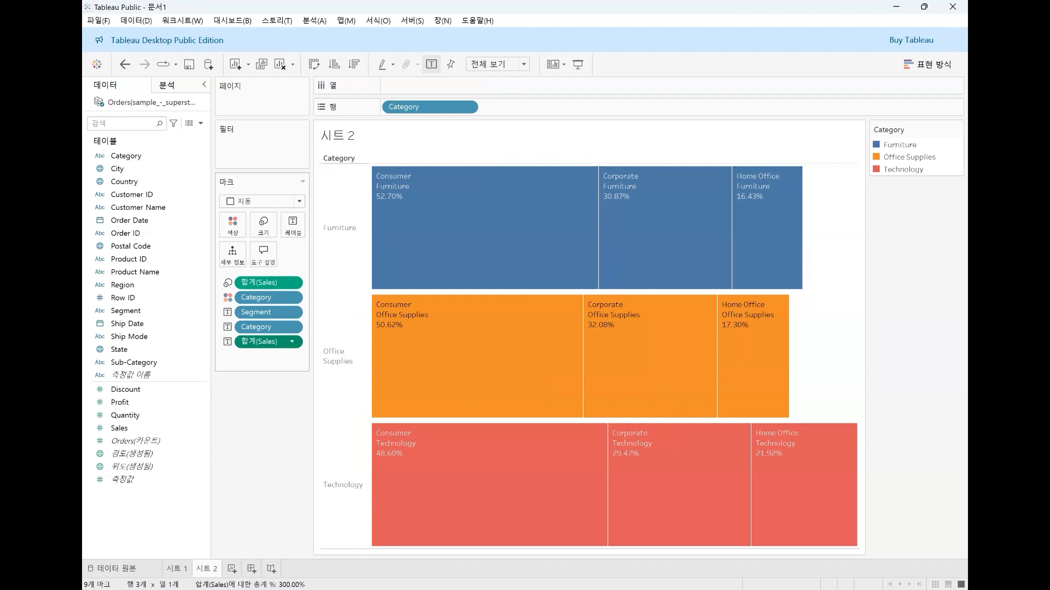
mouse_move(328, 512)
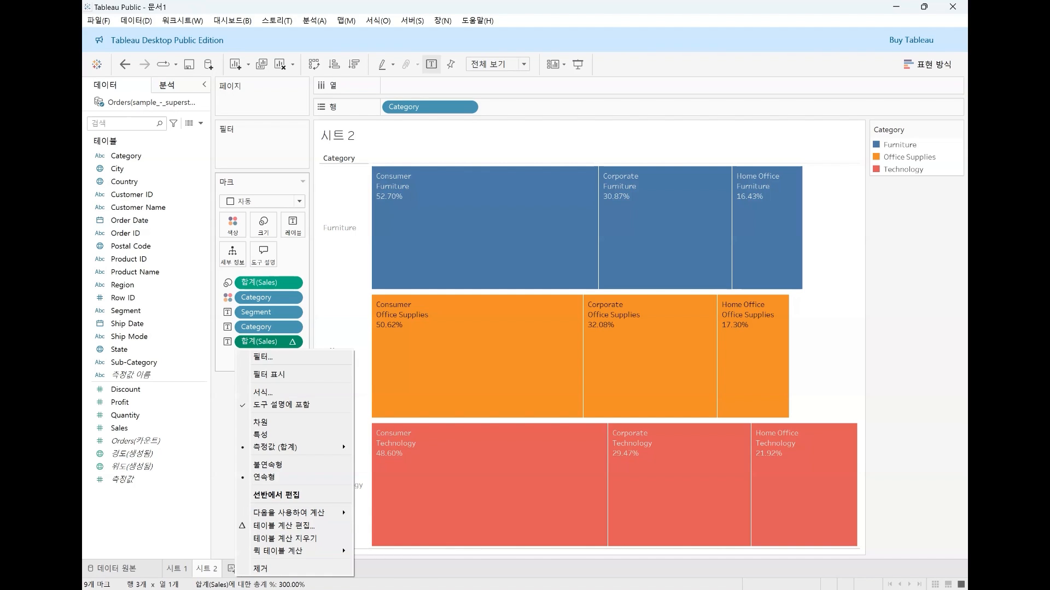
left_click(430, 108)
left_click_drag(430, 108, 449, 83)
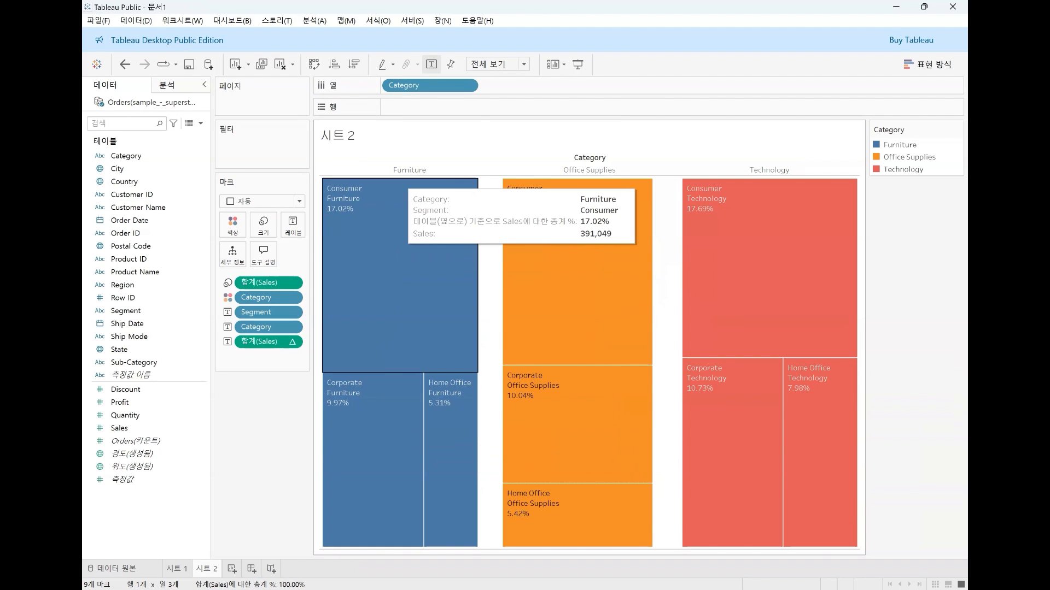
Compute the treemap label's percent of total Sales using Segment.
left_click(292, 342)
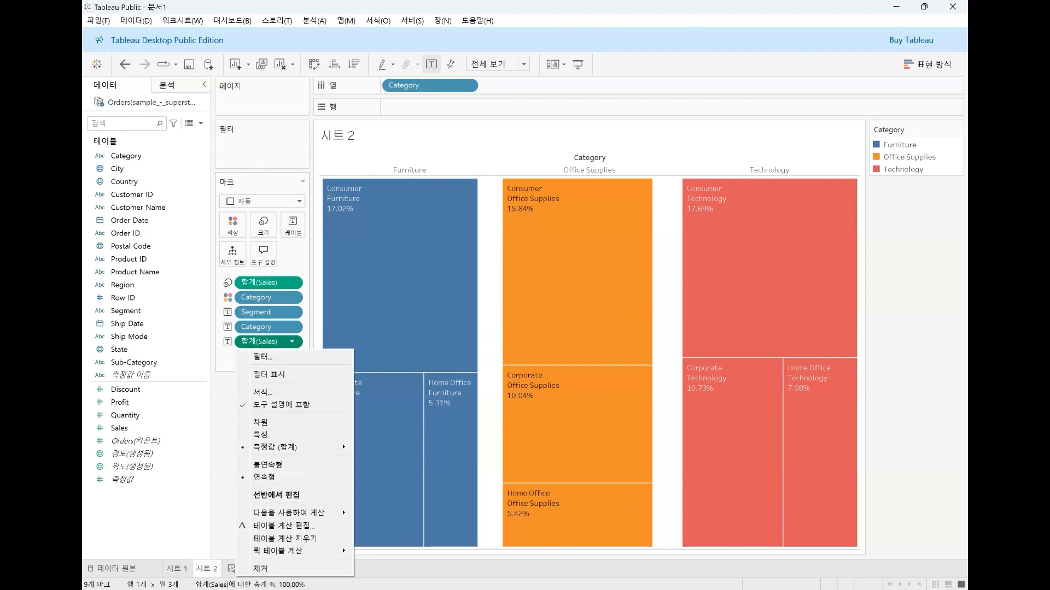
mouse_move(290, 513)
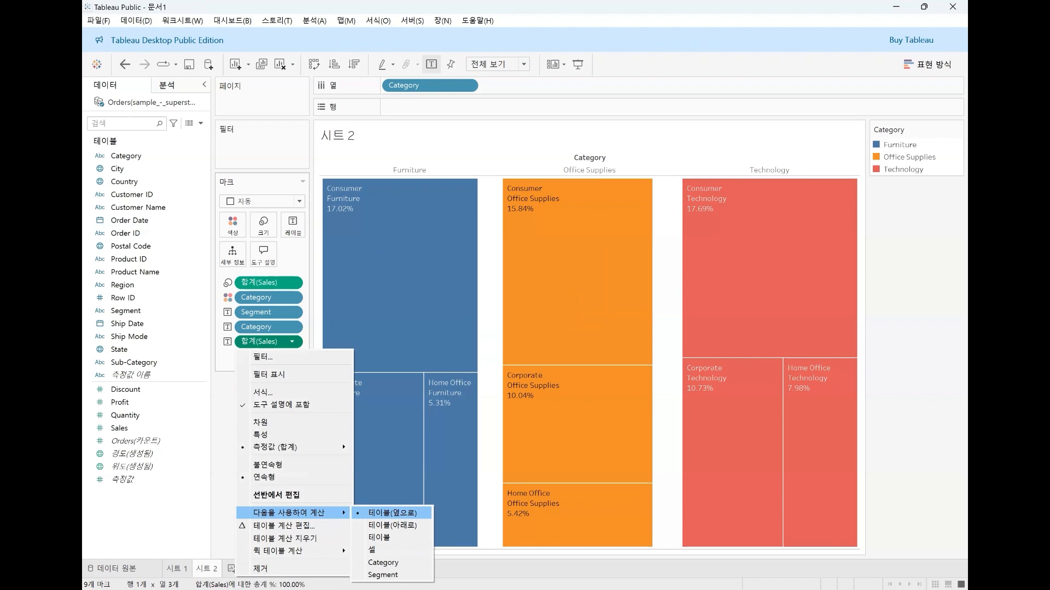
left_click(383, 575)
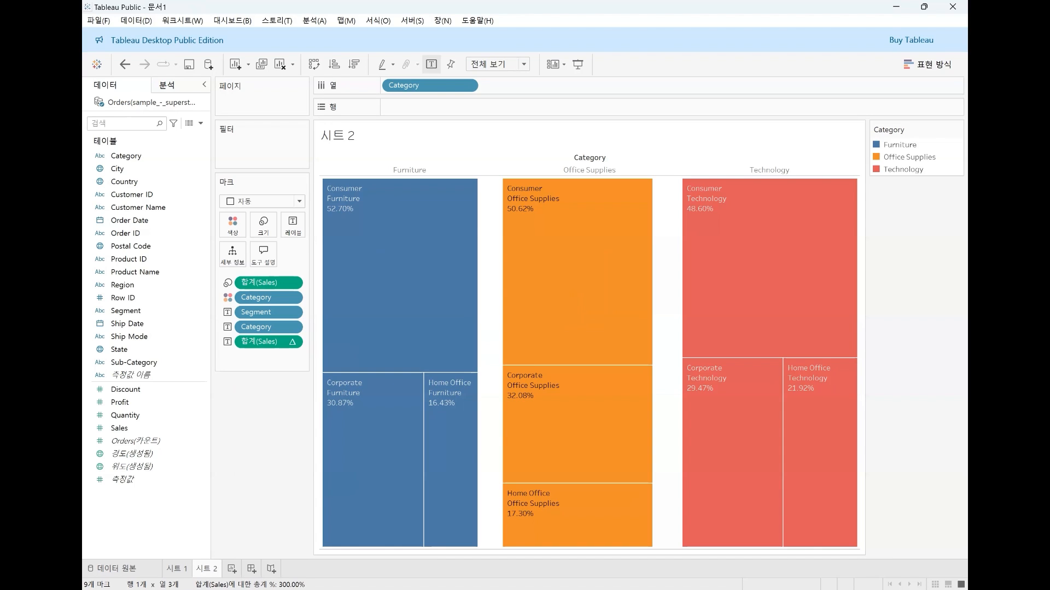
mouse_move(747, 224)
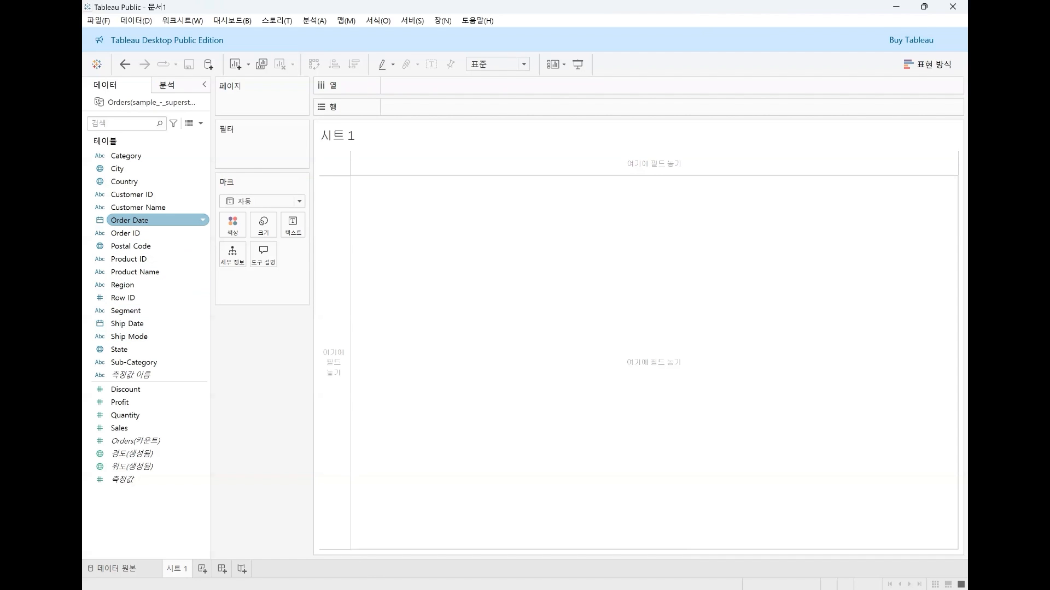
Build a chart of Sales by Order Date year on the blank worksheet, colored by Segment.
left_click(129, 220)
left_click_drag(142, 220, 429, 86)
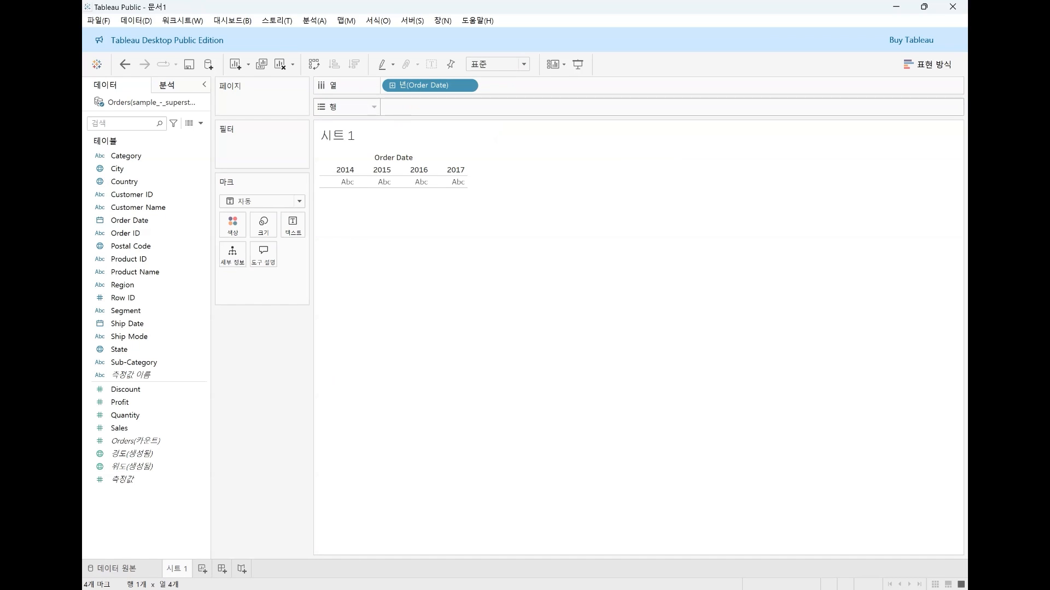
left_click_drag(119, 428, 460, 107)
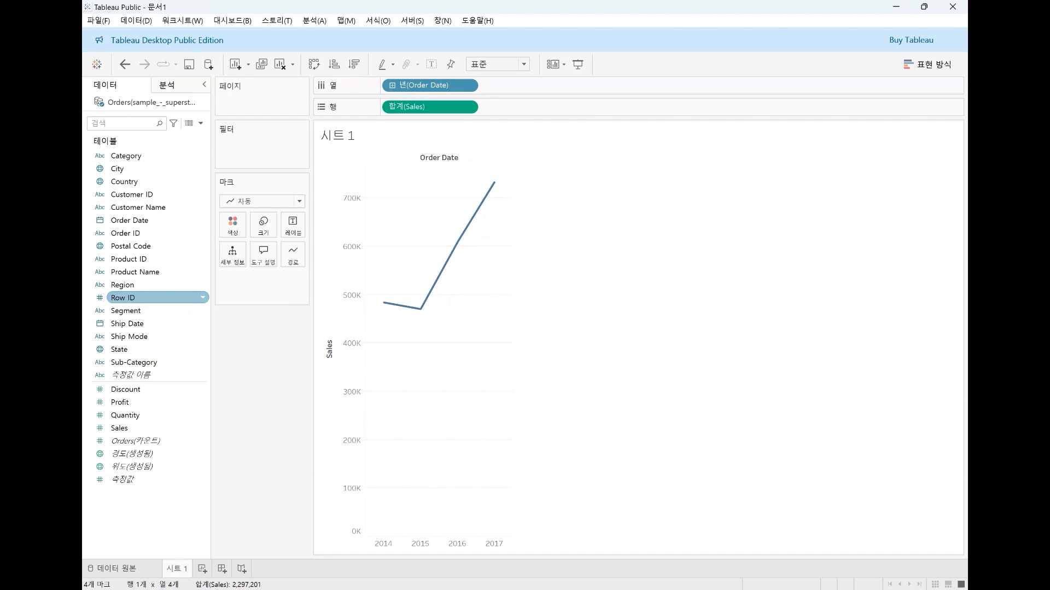
left_click_drag(132, 311, 233, 224)
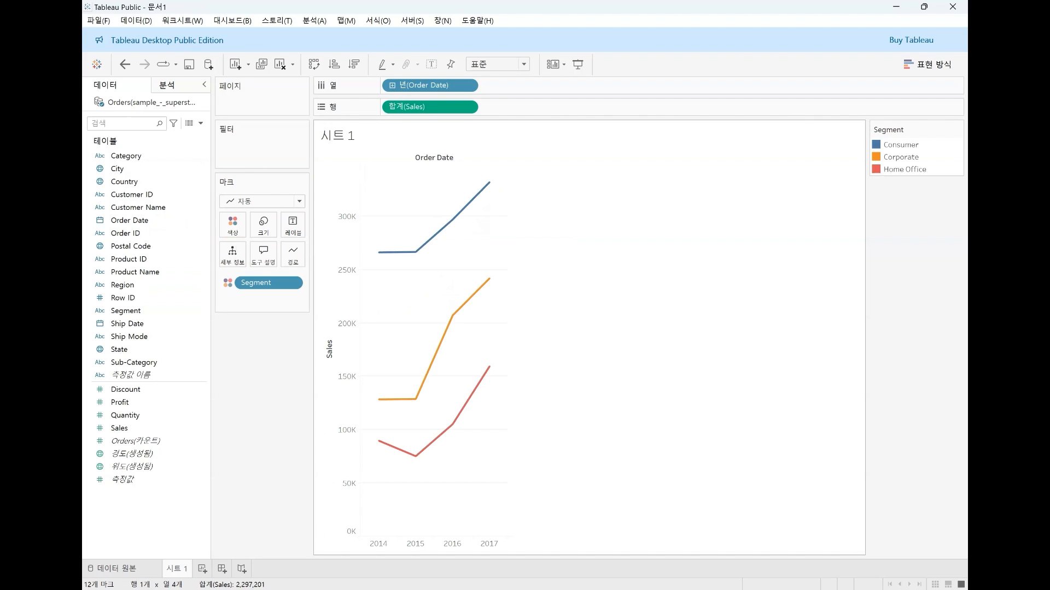
Convert the yearly Sales line chart to stacked bars.
left_click(928, 65)
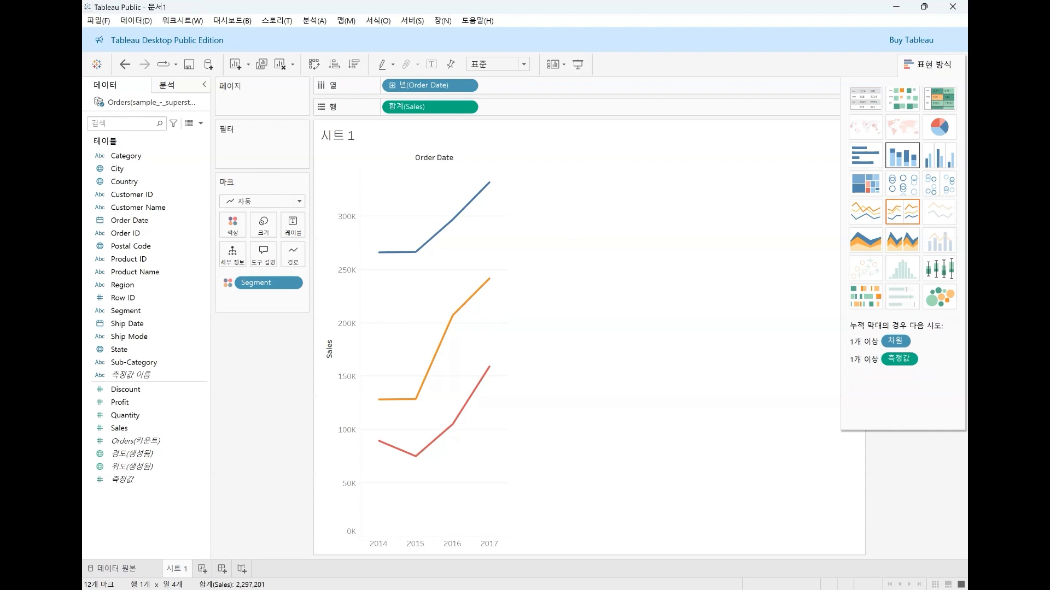
left_click(902, 156)
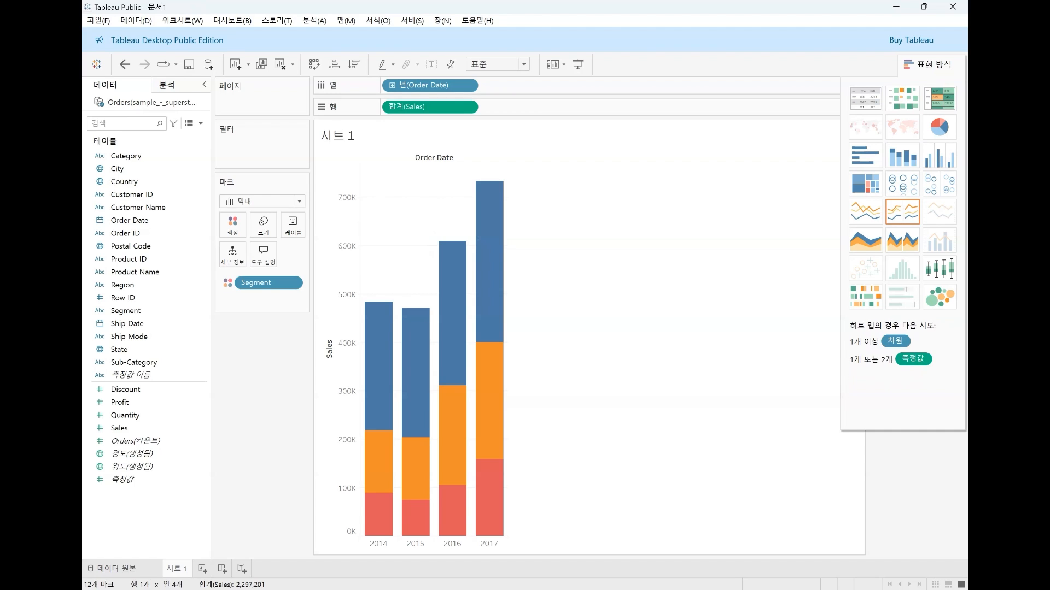
left_click(926, 64)
Fit the stacked bar chart to the entire view and show its mark labels.
left_click(498, 64)
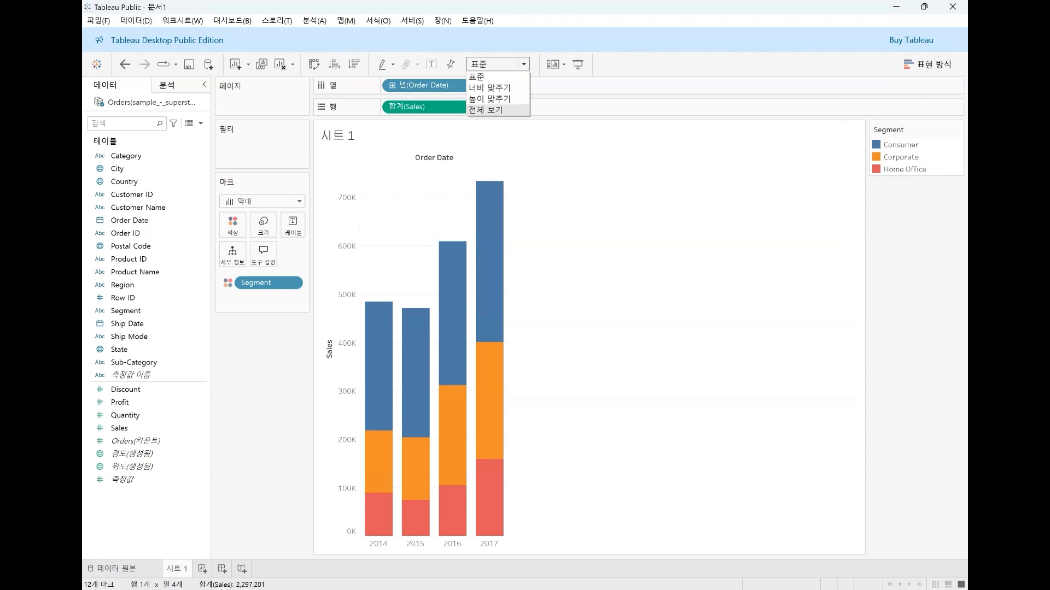
left_click(487, 111)
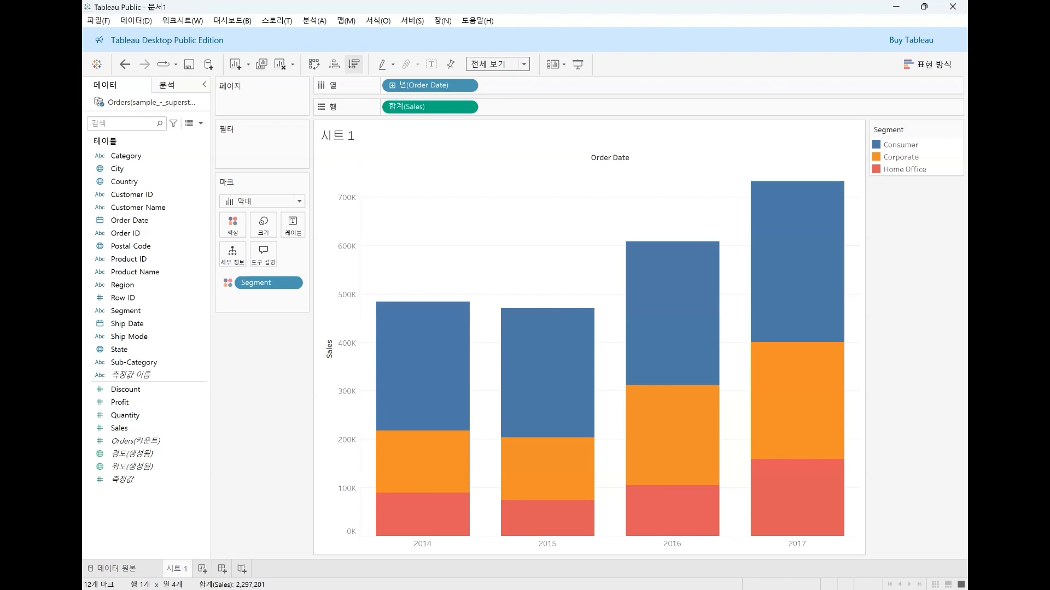
left_click(432, 64)
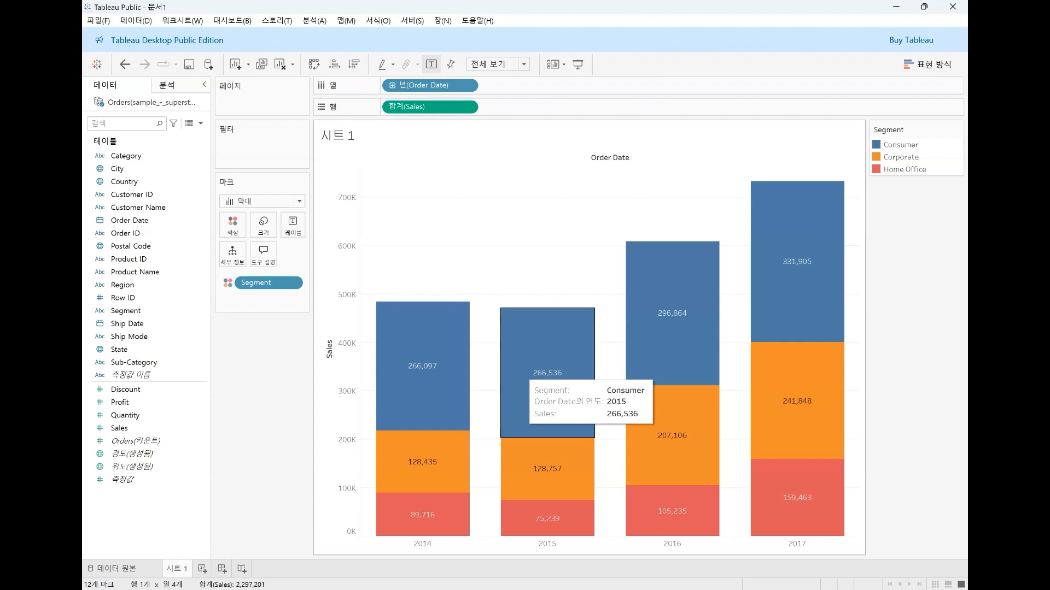
Apply the percent of total quick table calculation to Sales in the stacked bar chart.
mouse_move(425, 397)
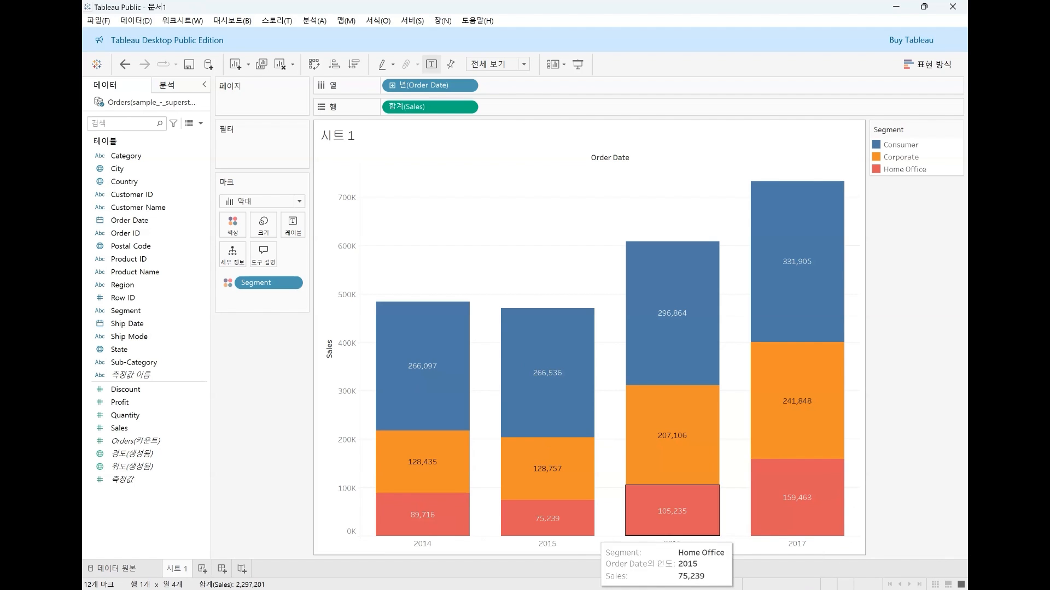
mouse_move(432, 427)
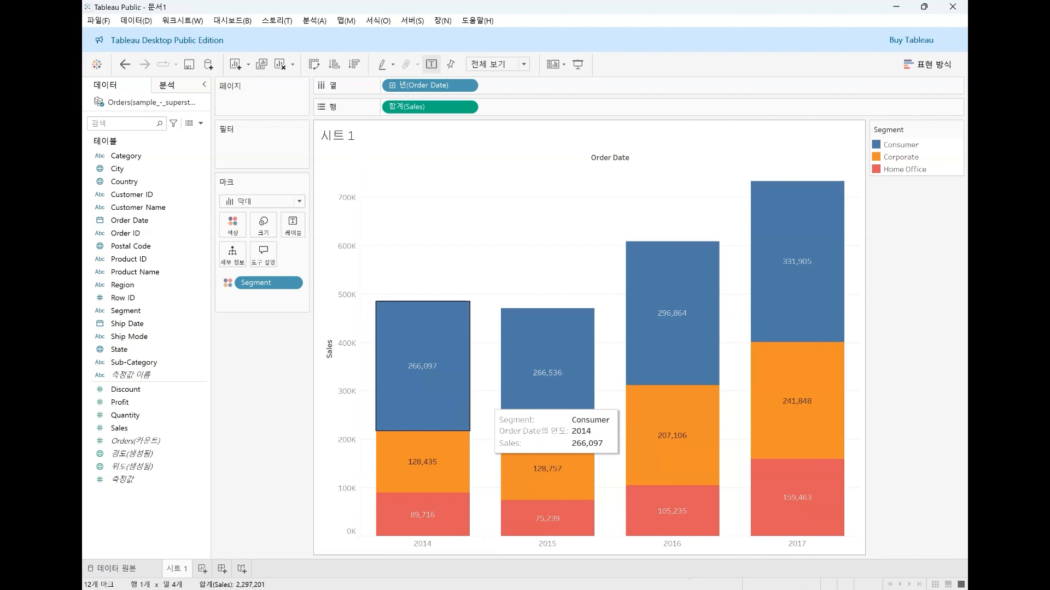
mouse_move(800, 329)
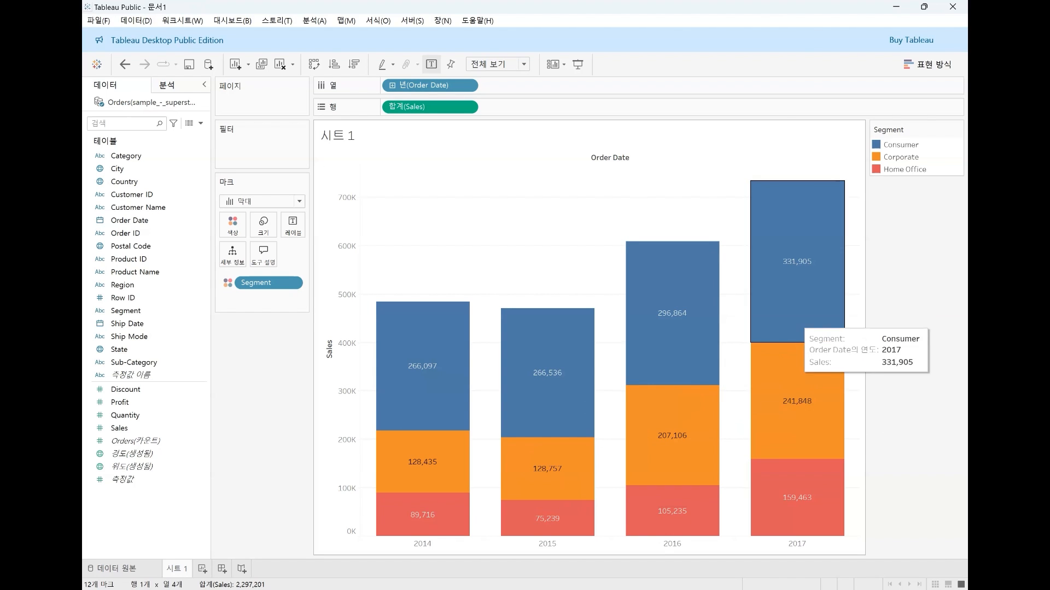
mouse_move(796, 453)
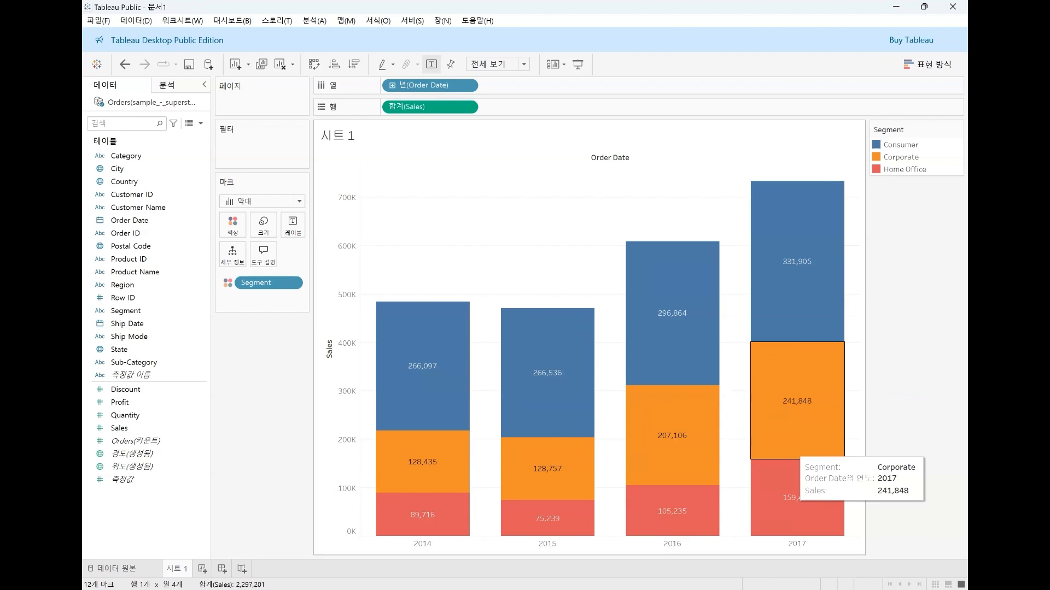
mouse_move(495, 385)
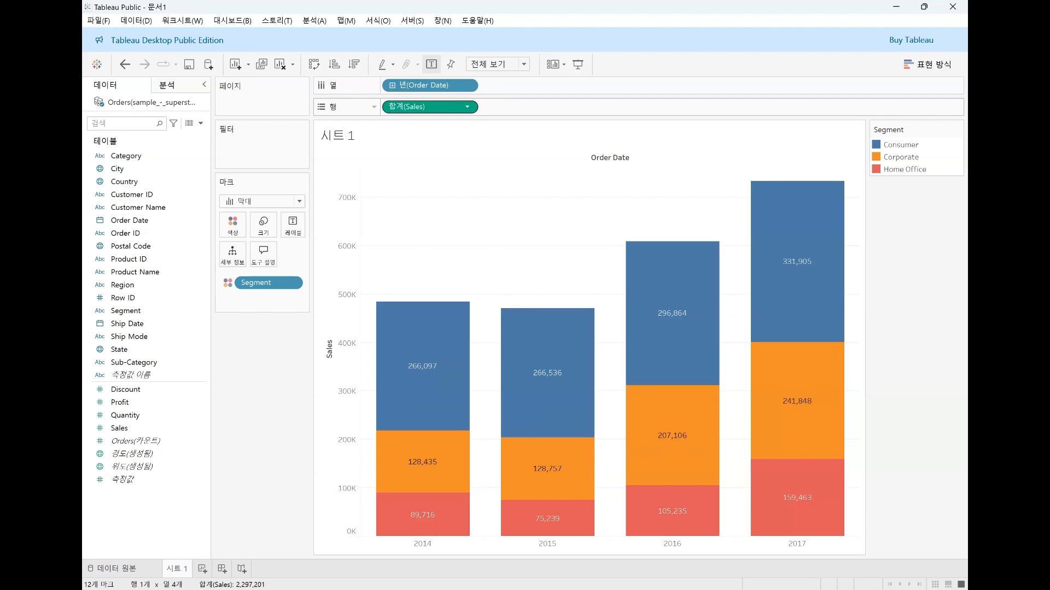
left_click(466, 107)
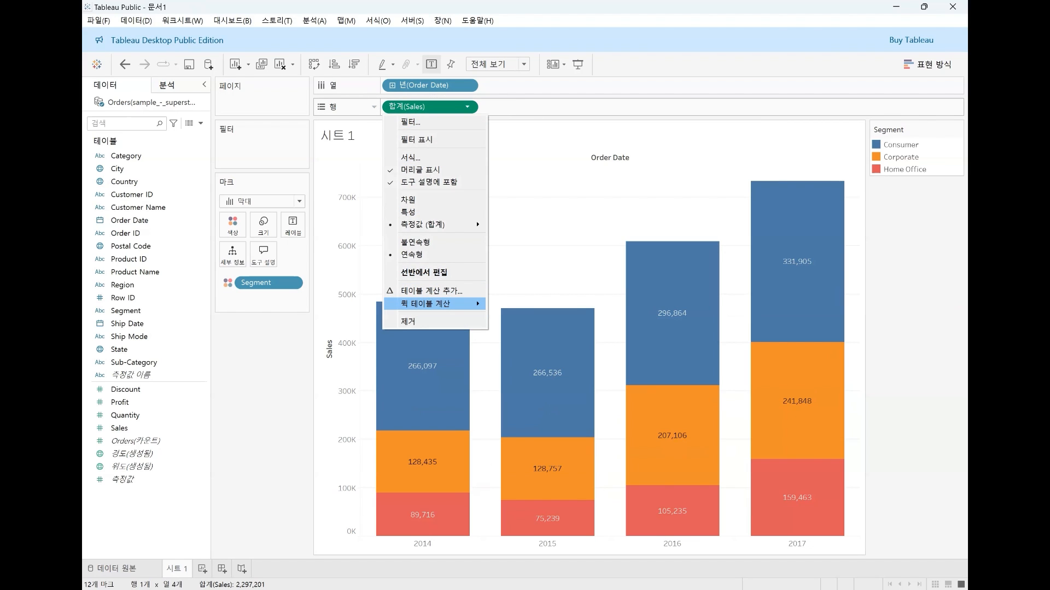
mouse_move(431, 304)
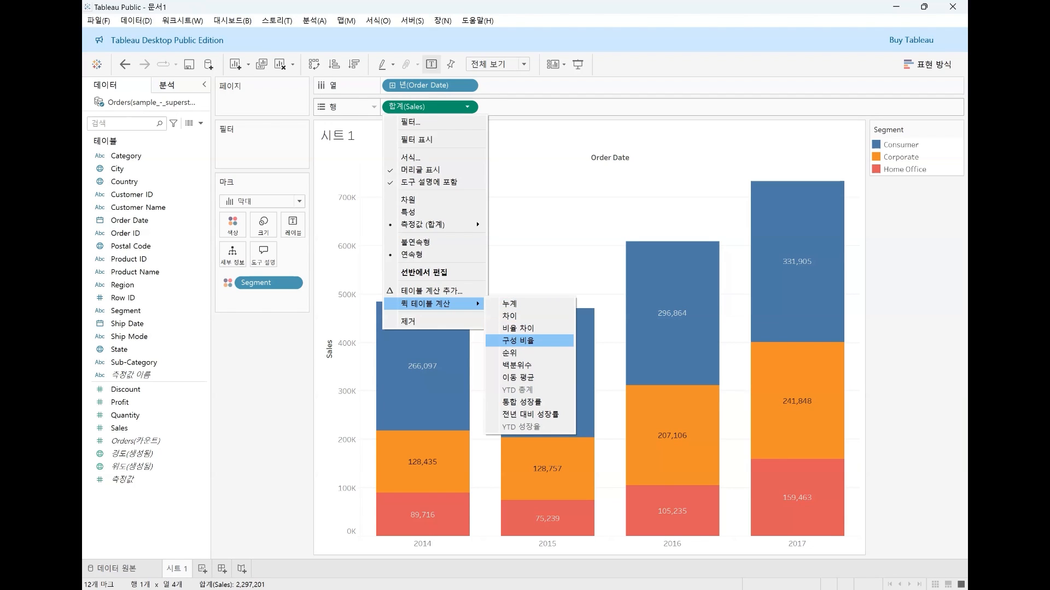
left_click(518, 340)
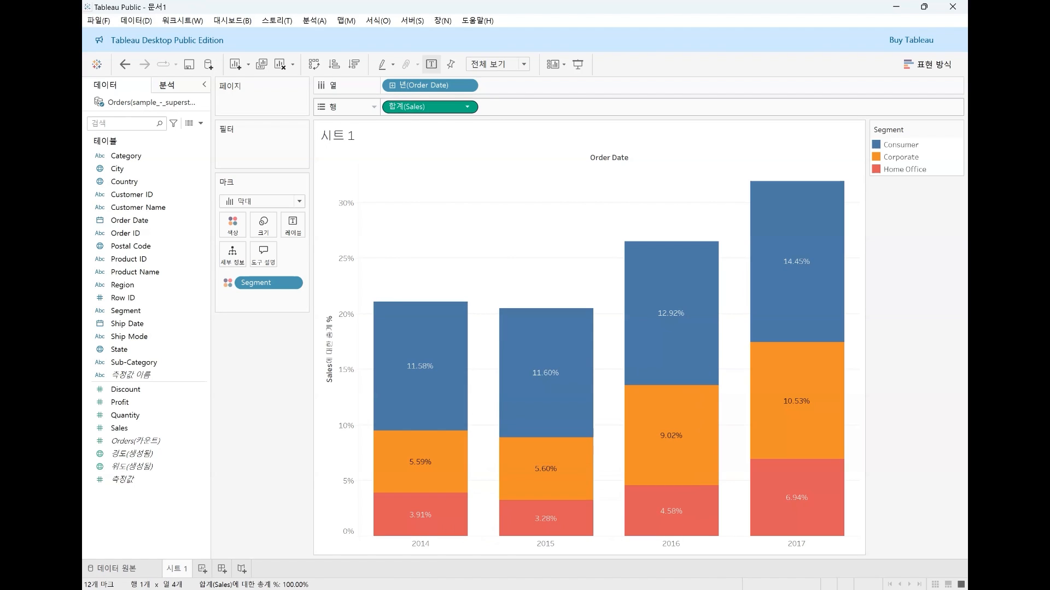
Compute the Sales percent of total using Segment in the yearly stacked bar chart.
left_click(468, 107)
mouse_move(436, 290)
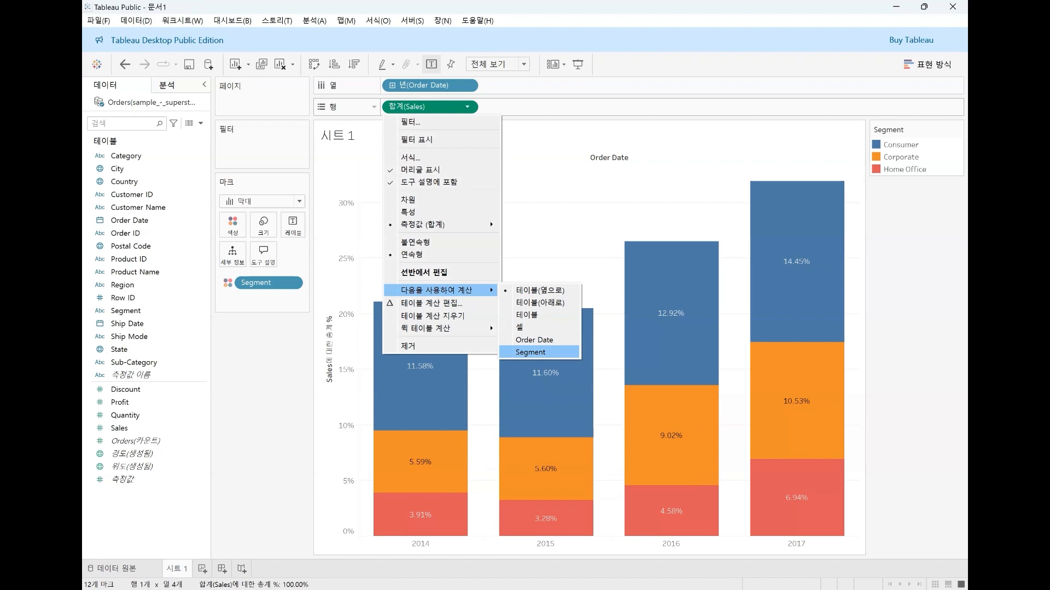
left_click(530, 352)
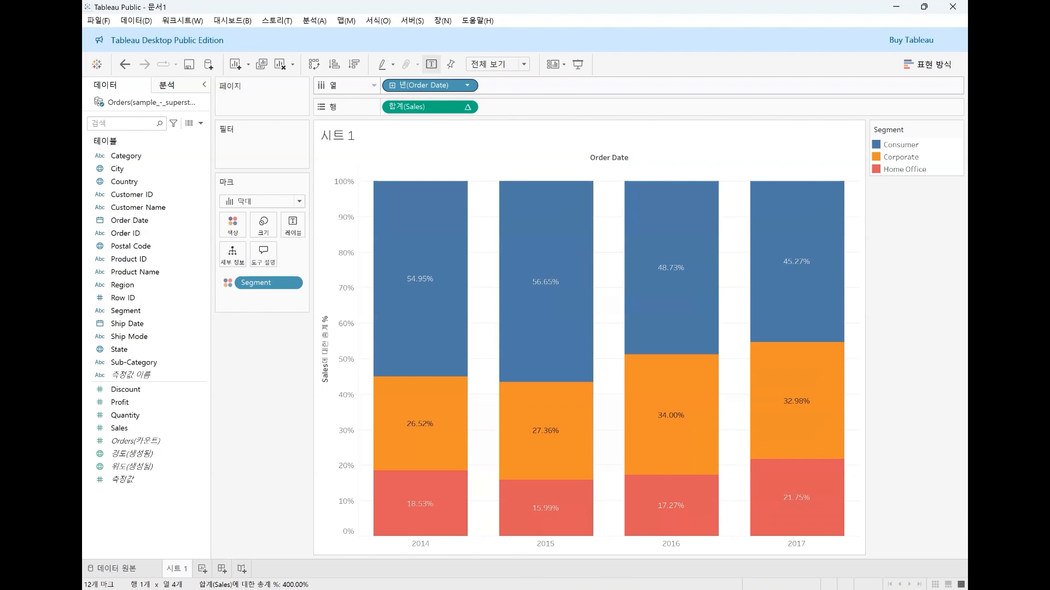
Change Order Date to a continuous year on the stacked bars and drill it down through quarter to month.
left_click(467, 85)
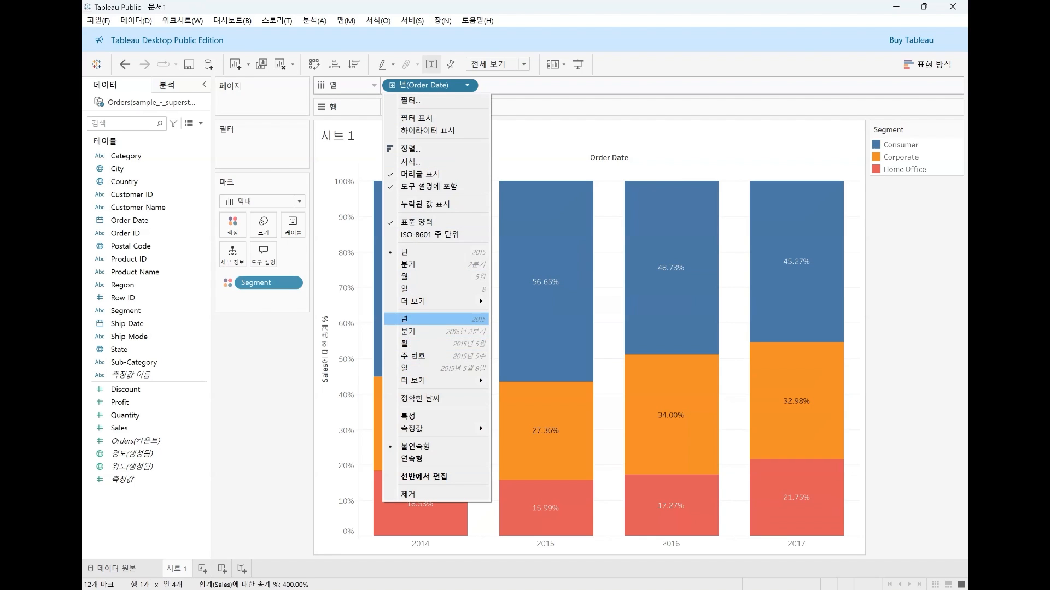
left_click(415, 319)
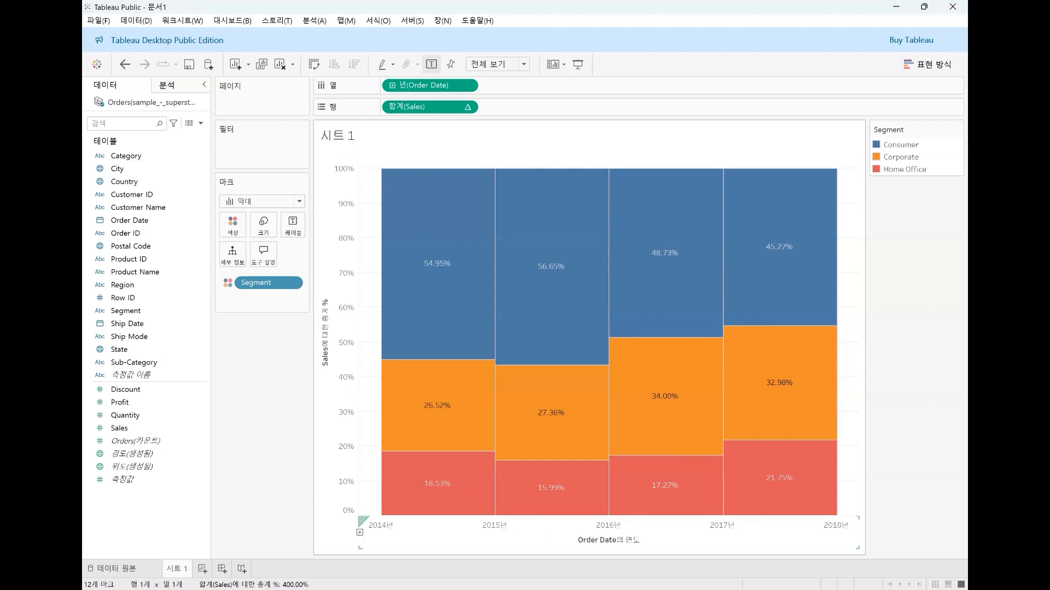
mouse_move(787, 479)
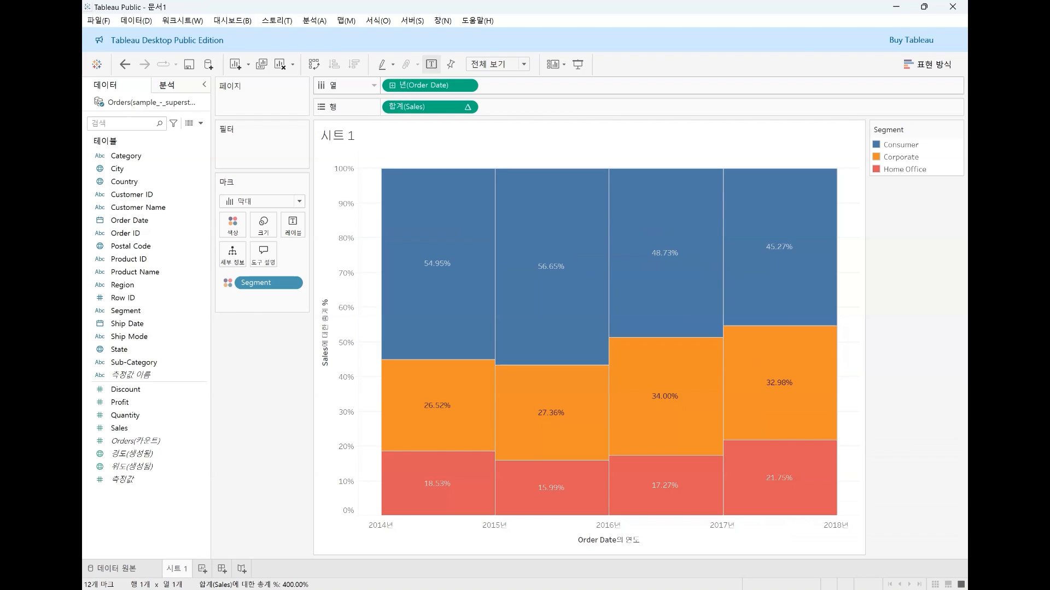
left_click(392, 86)
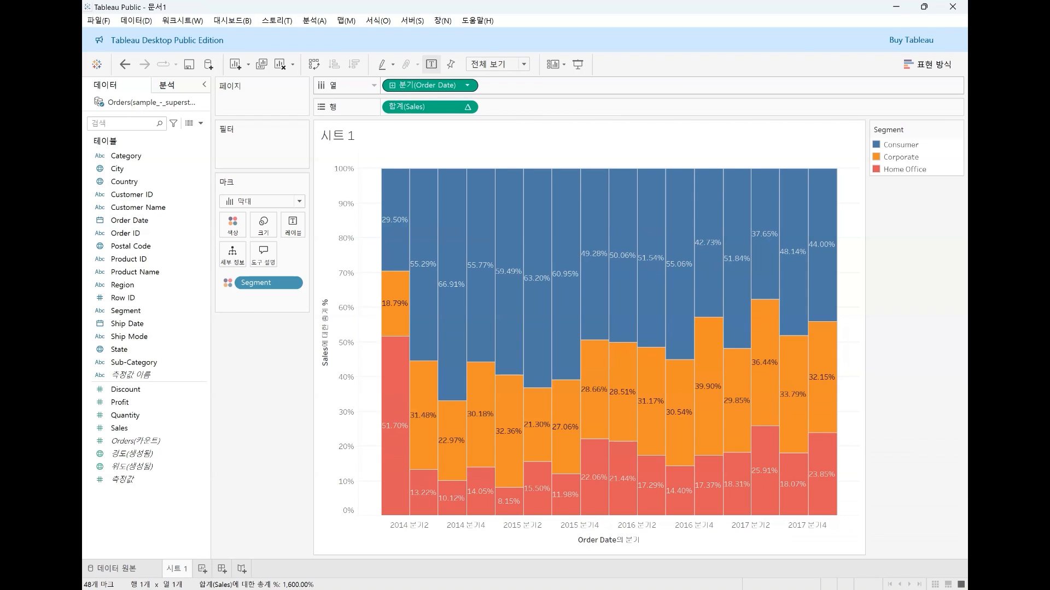
left_click(392, 85)
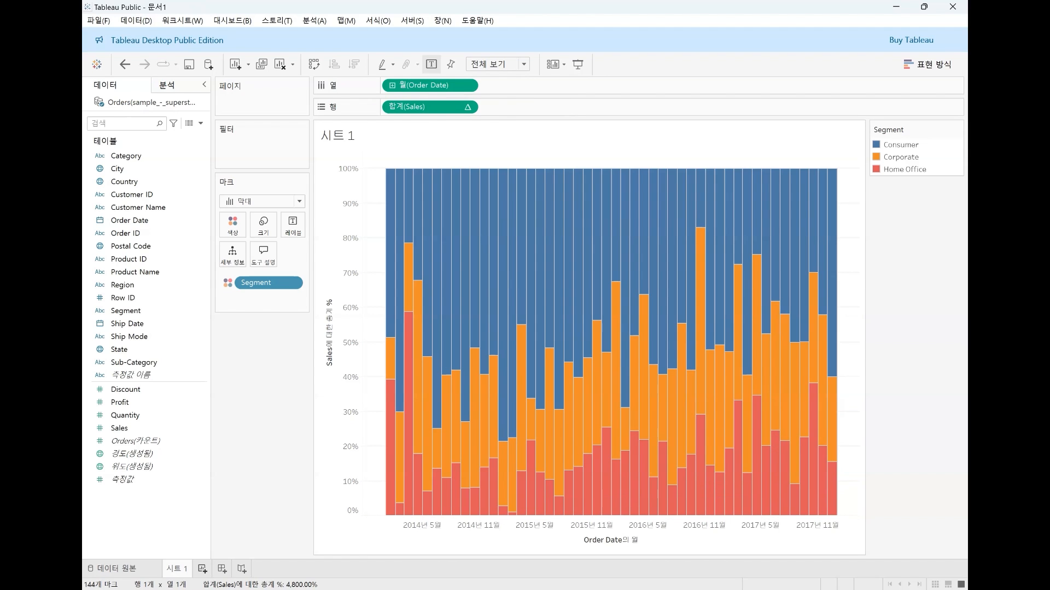
Add a new worksheet and build a chart of Sales by Order Date year, colored by Segment.
left_click(202, 569)
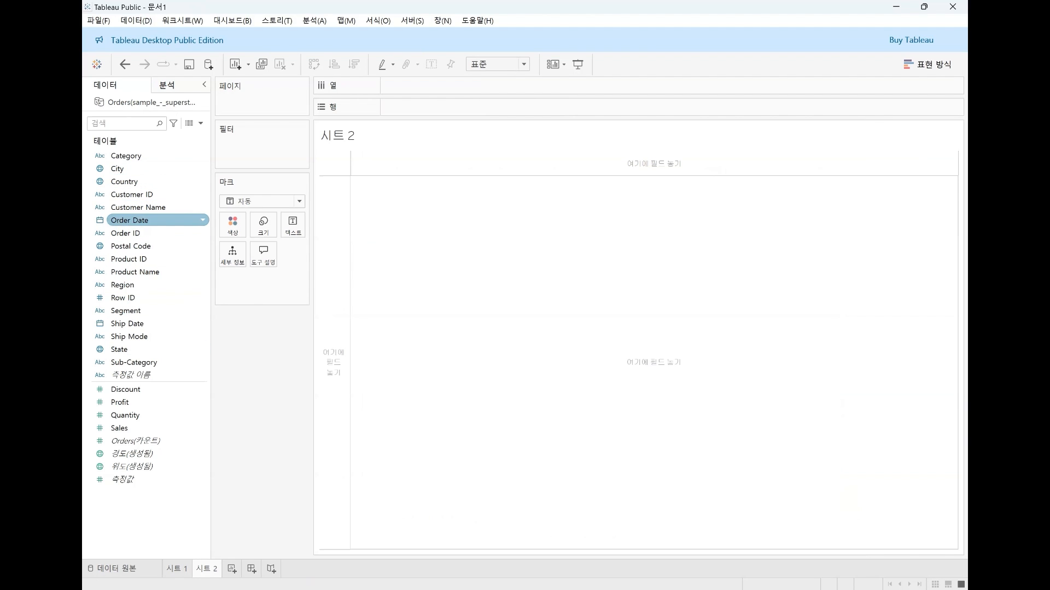
left_click_drag(130, 220, 426, 88)
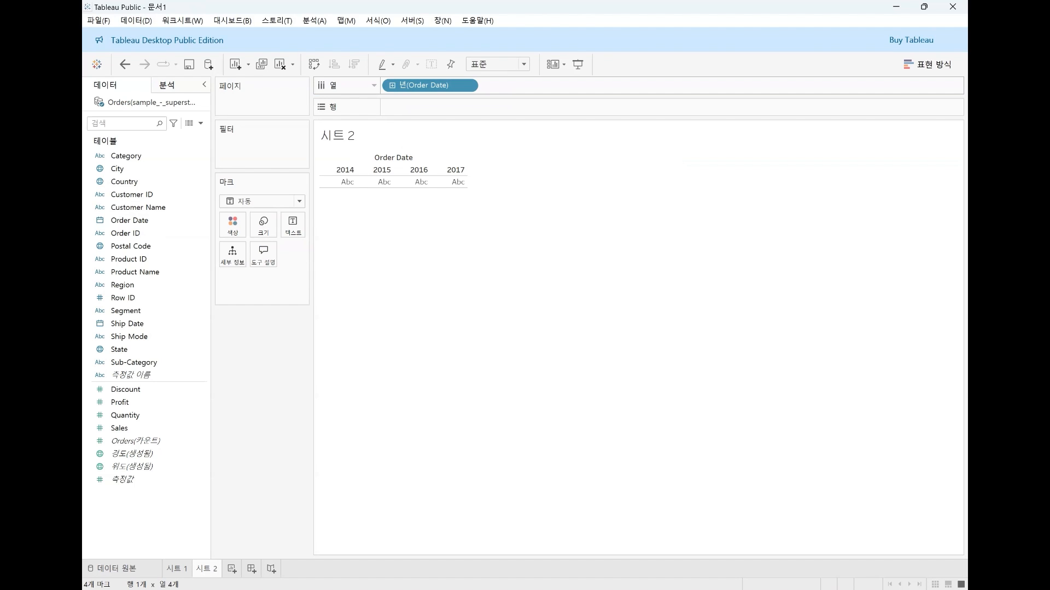
mouse_move(119, 428)
left_mouse_down()
mouse_move(377, 254)
mouse_move(438, 109)
left_mouse_up()
mouse_move(126, 156)
left_mouse_down()
mouse_move(126, 145)
mouse_move(212, 234)
mouse_move(138, 167)
left_mouse_up()
left_click_drag(125, 311, 233, 224)
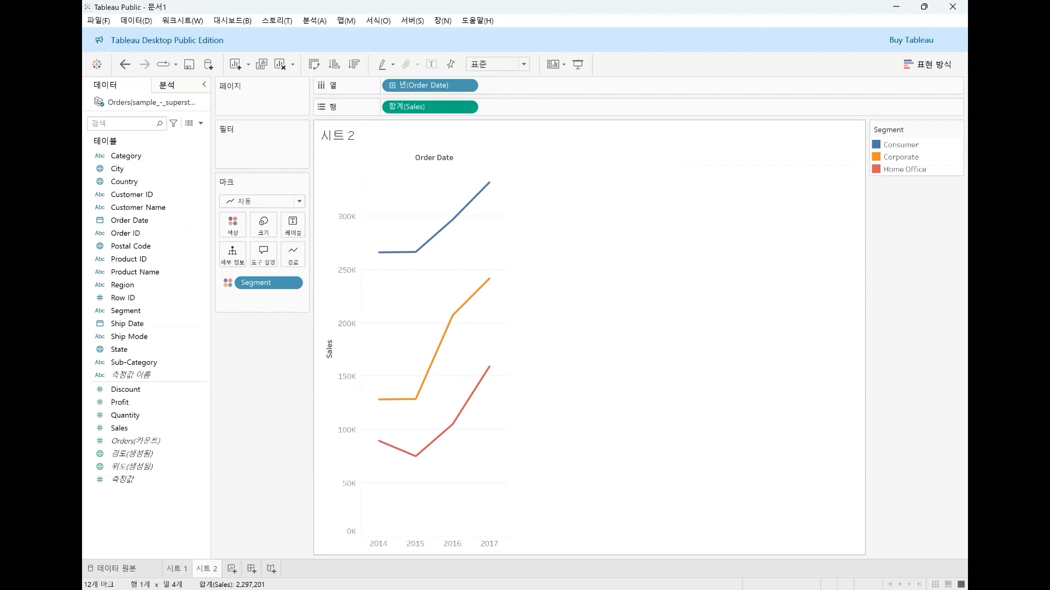
Convert the Sales line chart on the new sheet to a continuous area chart.
left_click(927, 65)
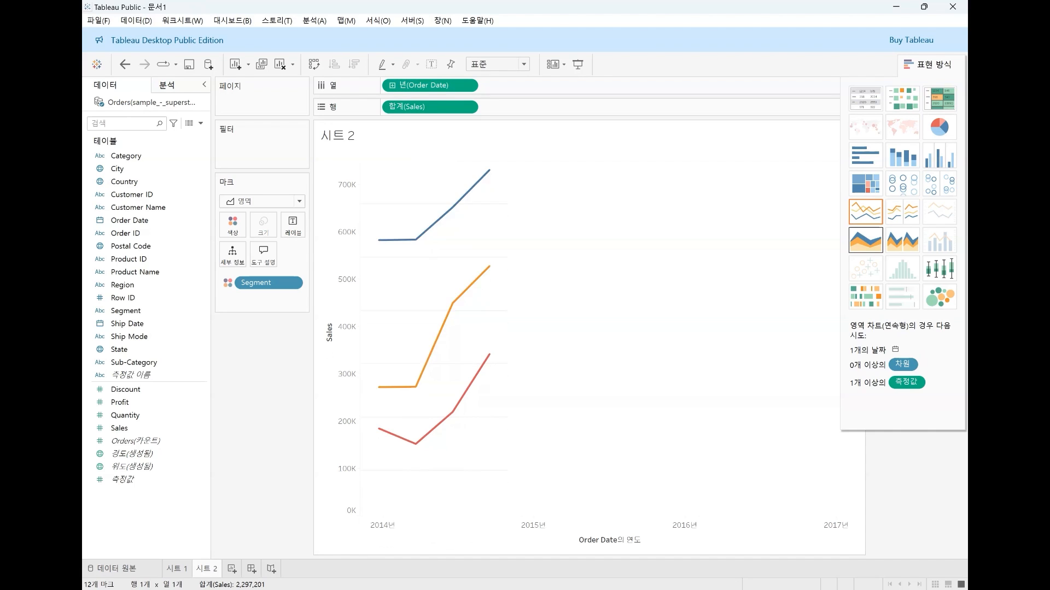
left_click(866, 240)
left_click(927, 65)
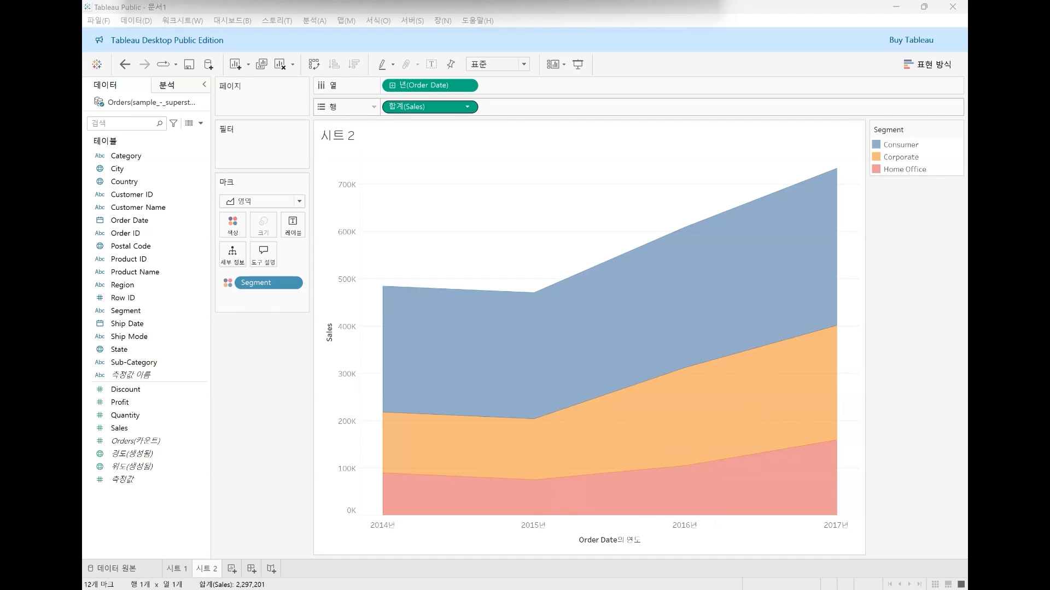
Apply the percent of total quick table calculation to Sales in the area chart, computed using Segment.
left_click(467, 107)
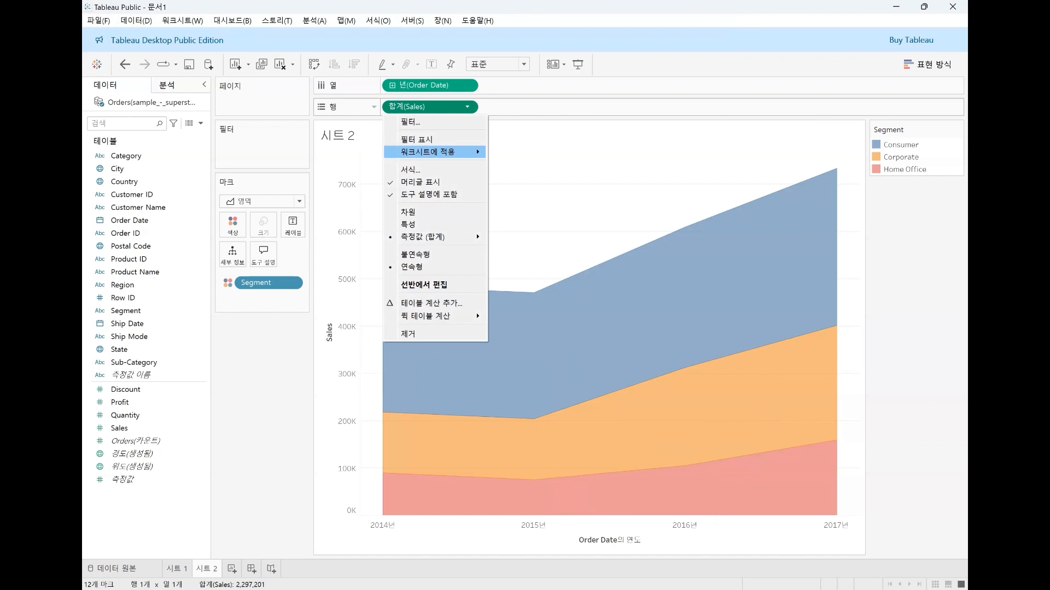
mouse_move(432, 316)
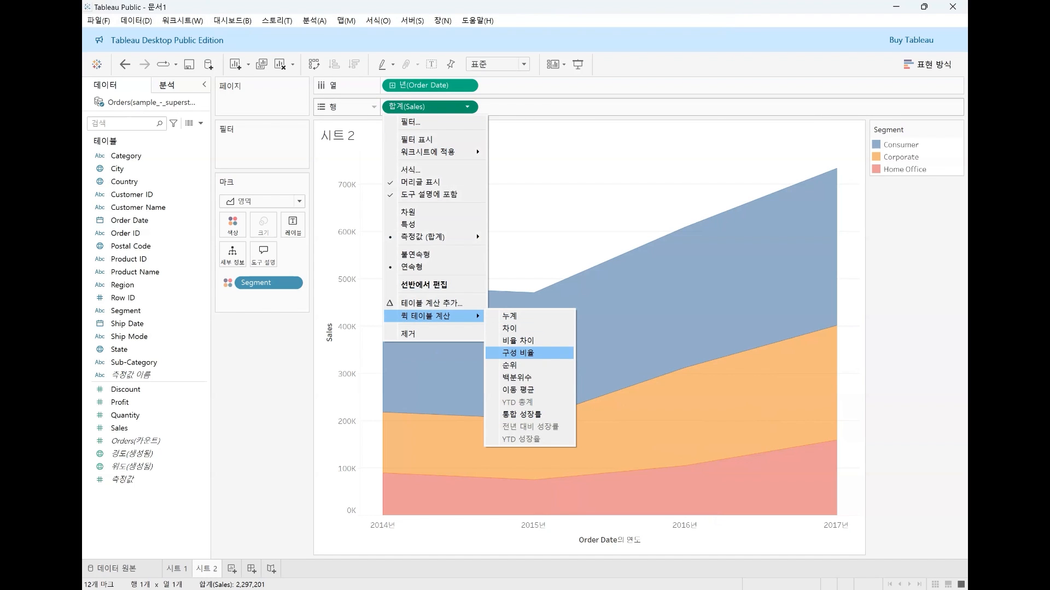
left_click(519, 352)
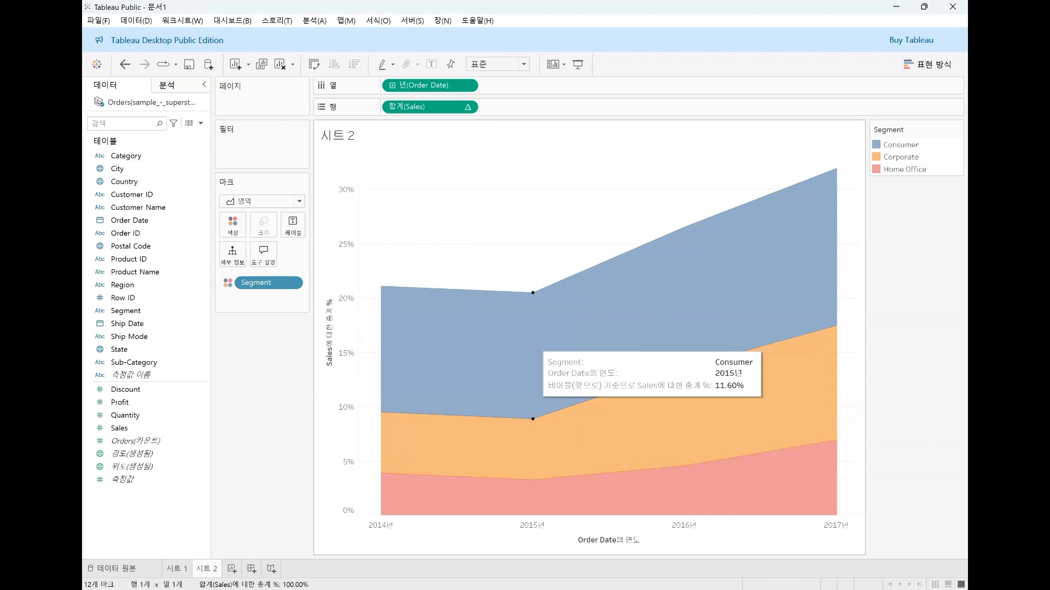
left_click(467, 107)
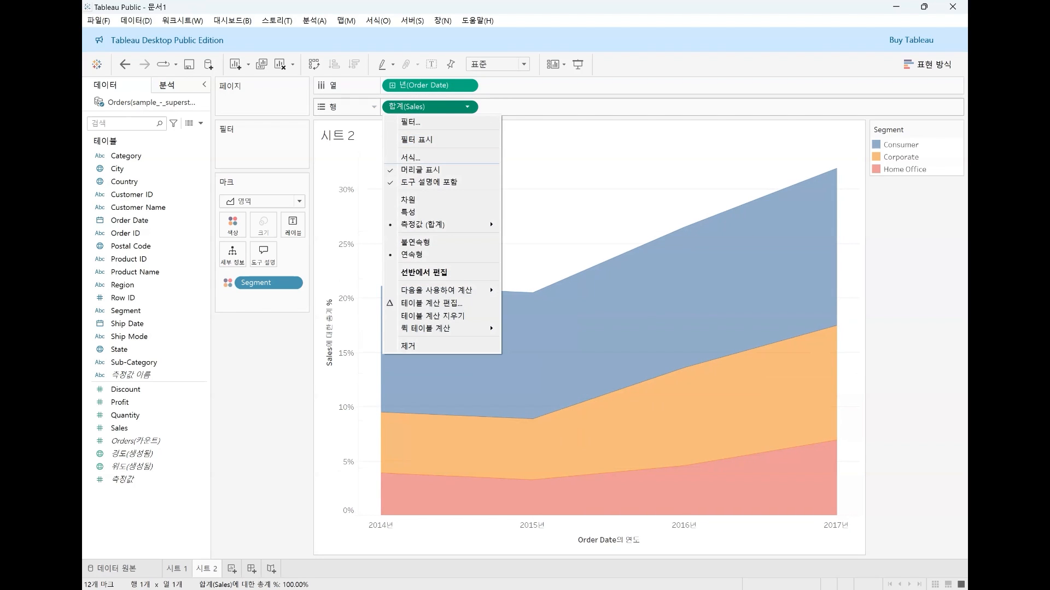
mouse_move(438, 291)
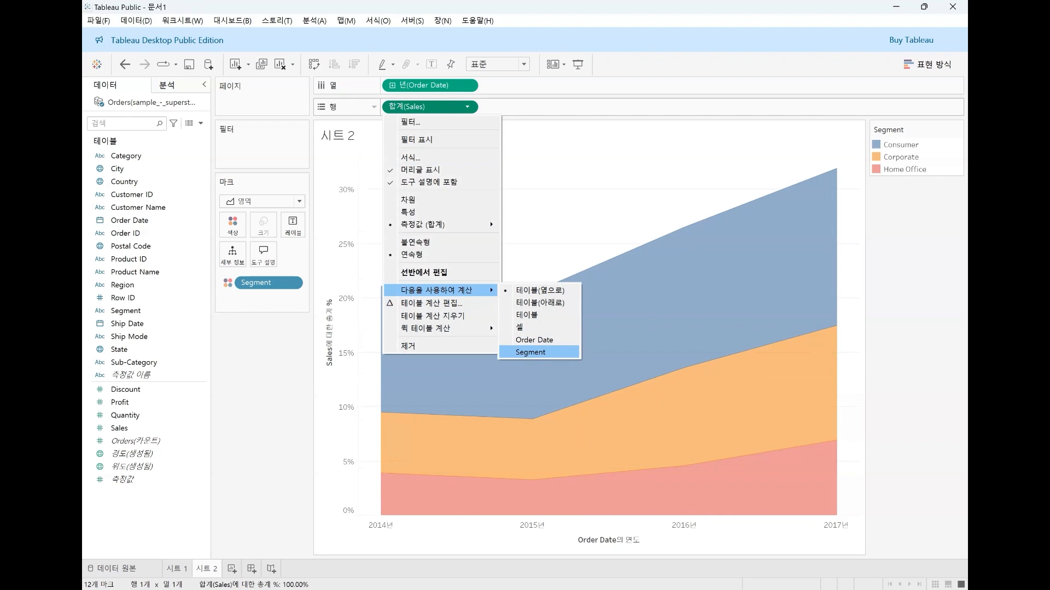
left_click(535, 353)
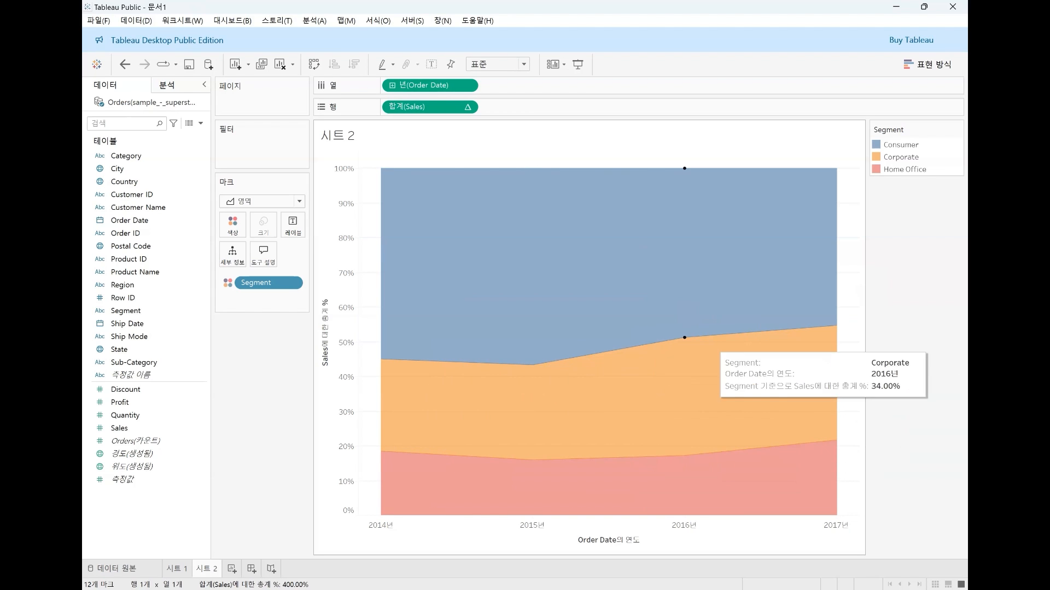
Set Order Date back to discrete year in the stacked bar chart on the first sheet.
left_click(177, 569)
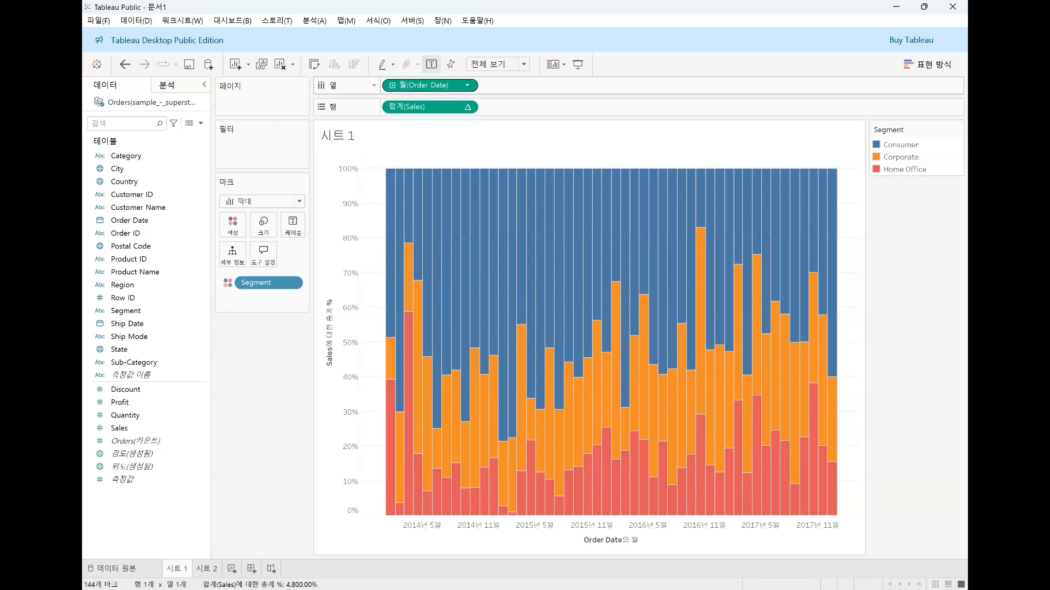
left_click(467, 84)
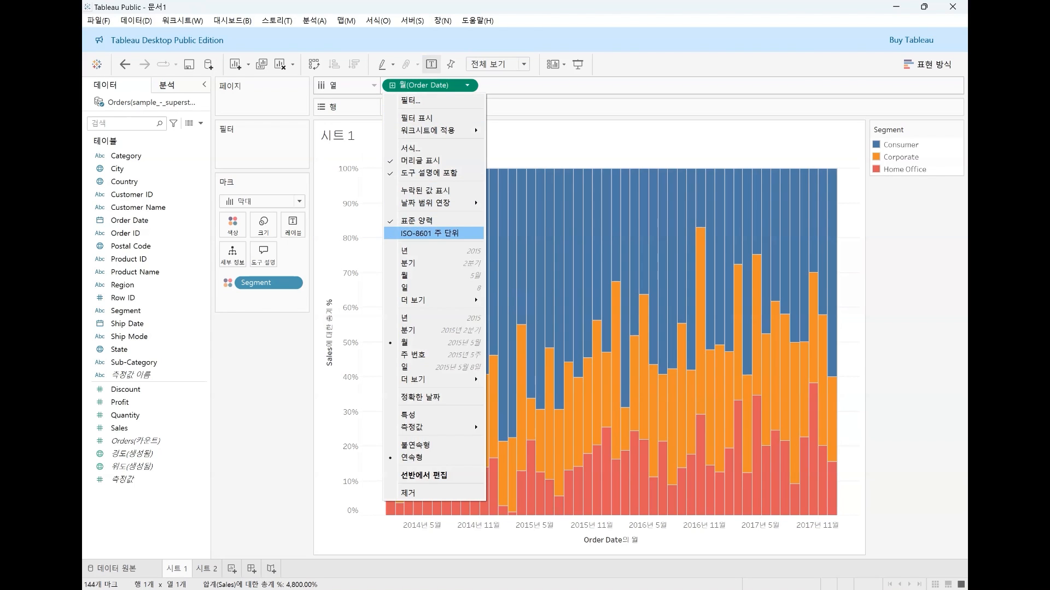
left_click(416, 251)
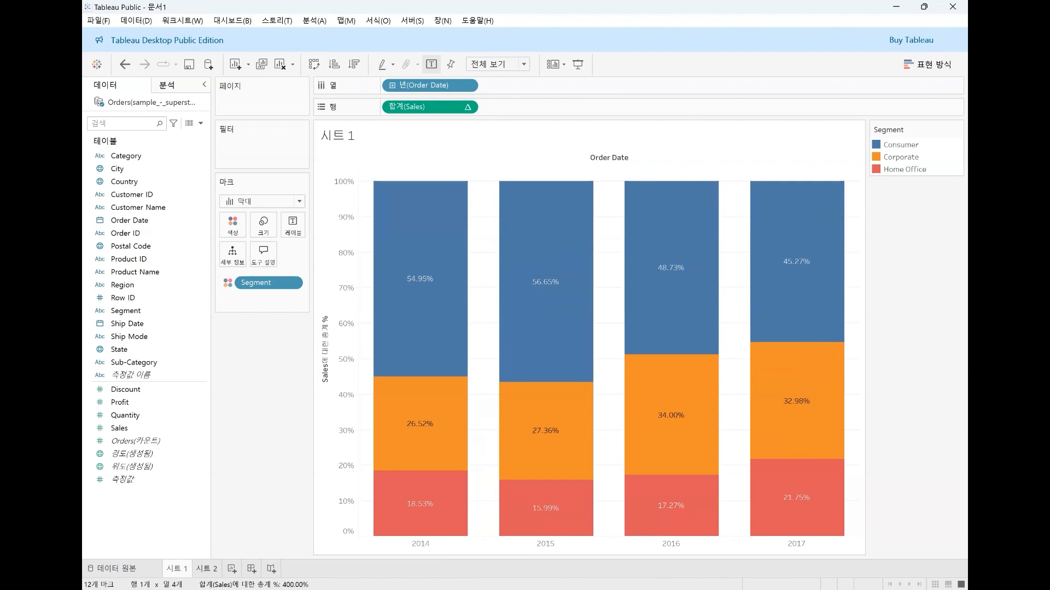
Clear the table calculation from Sales in the area chart on the second sheet.
left_click(207, 569)
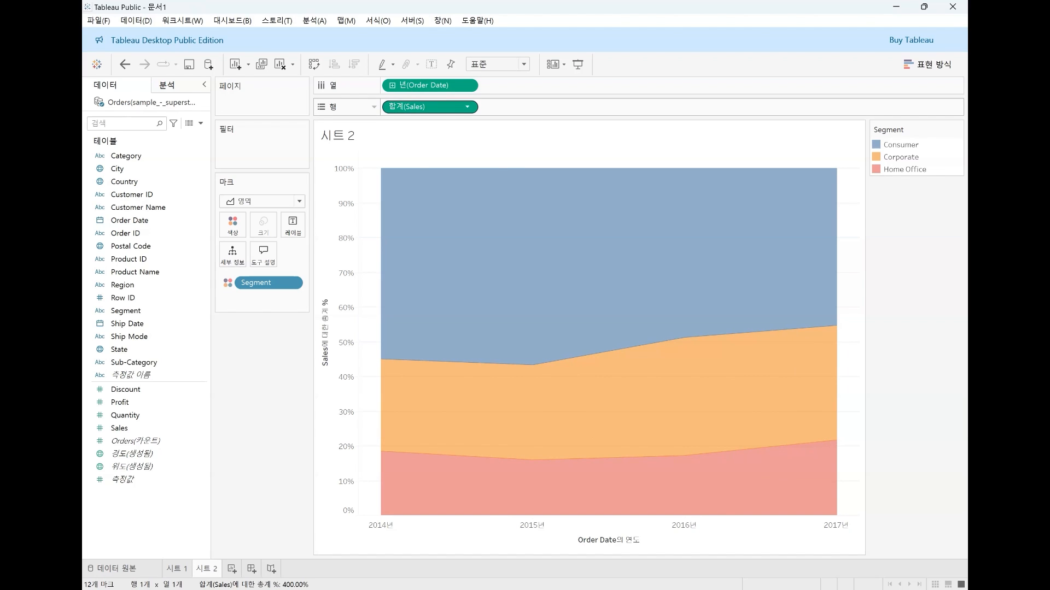
left_click(467, 107)
mouse_move(437, 328)
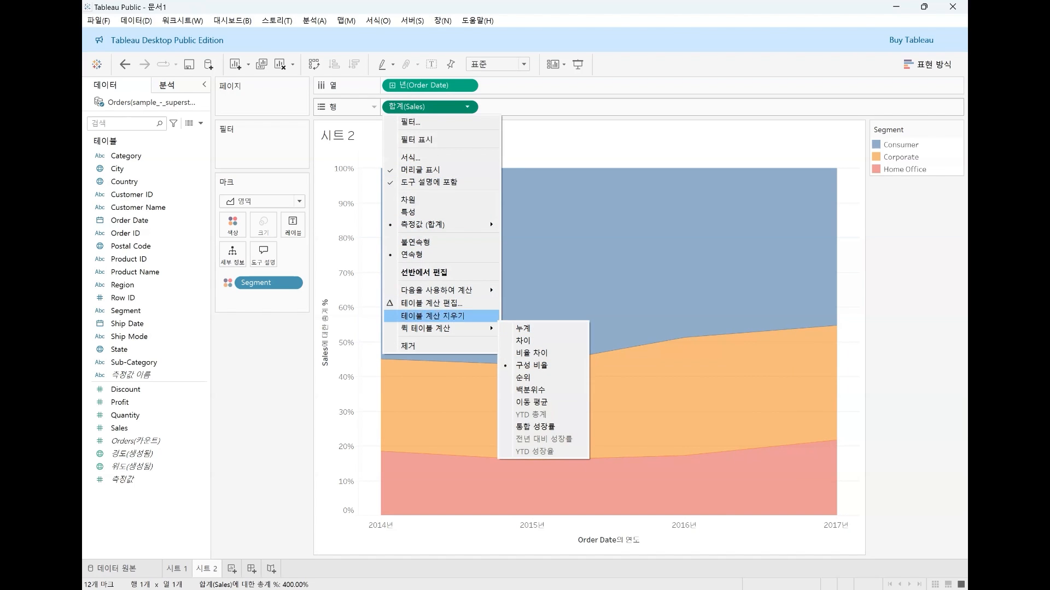
left_click(432, 303)
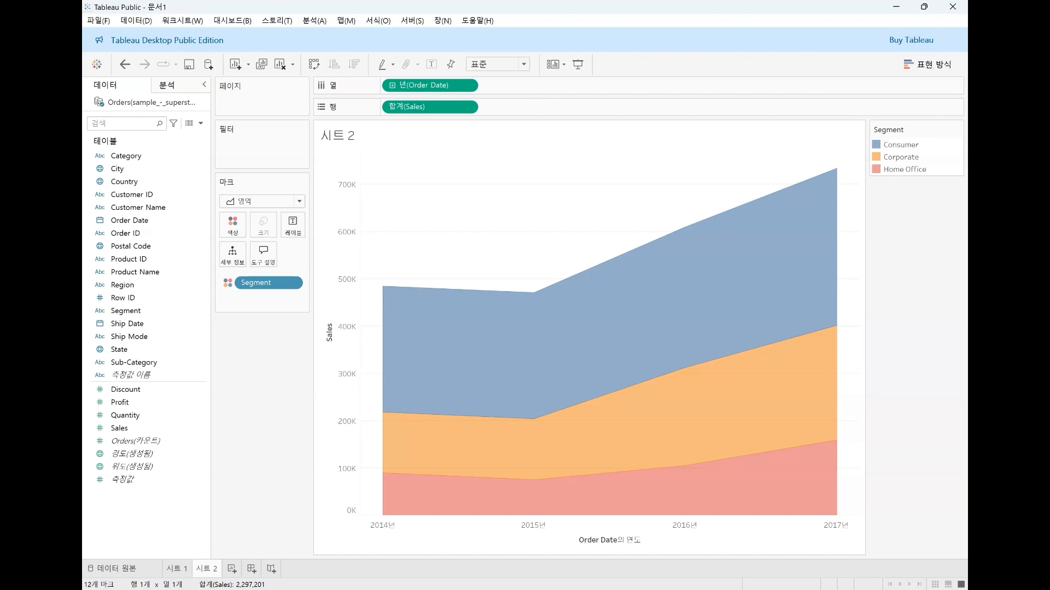
Turn off mark stacking for the Sales area chart.
left_click(315, 21)
left_click(346, 20)
left_click(314, 21)
mouse_move(338, 60)
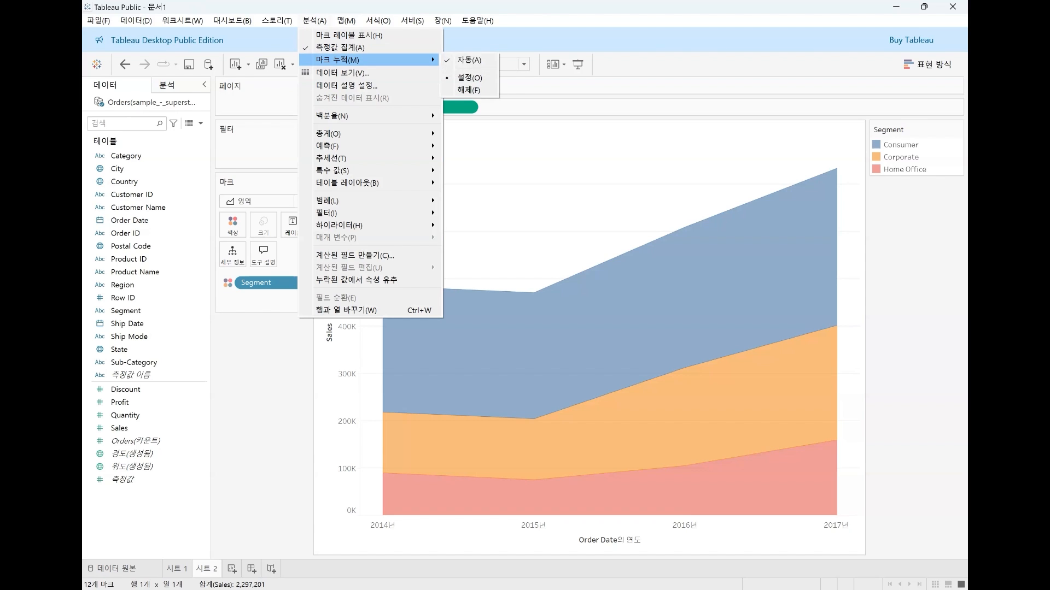
left_click(469, 90)
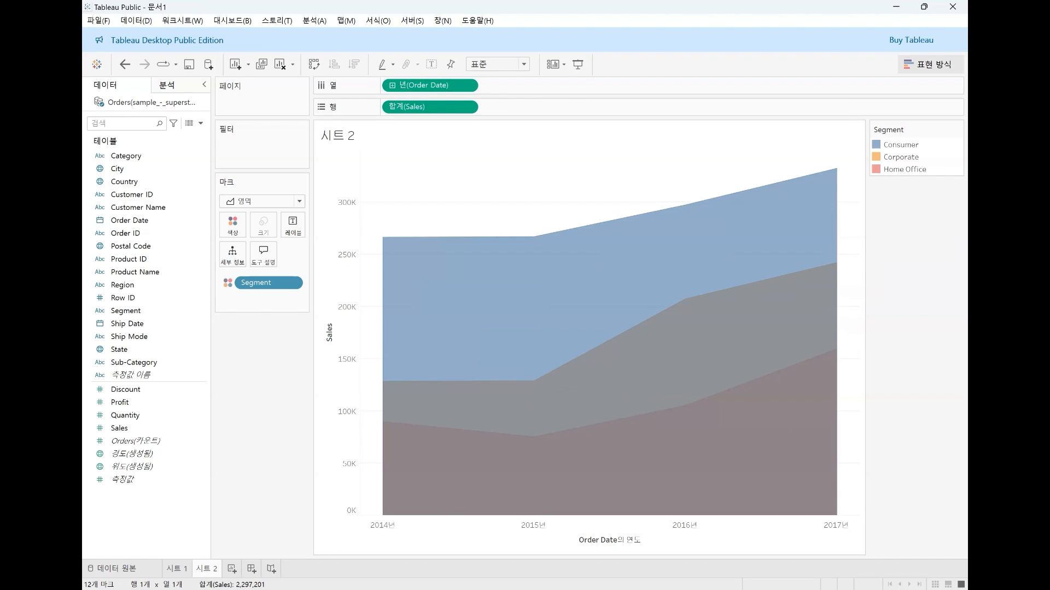
Convert the unstacked area chart to a continuous line chart.
left_click(928, 64)
left_click(865, 212)
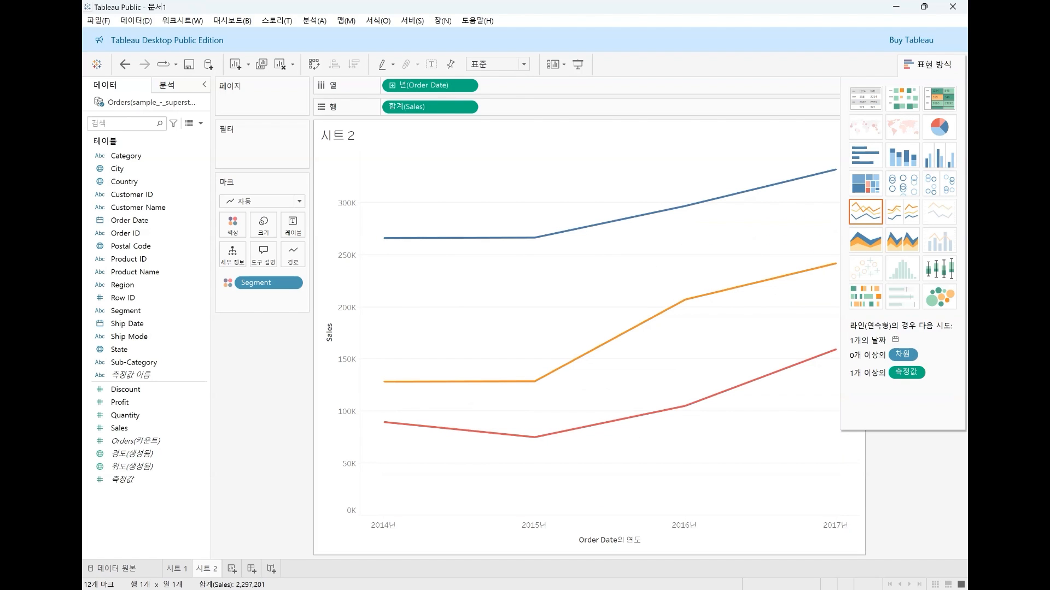
left_click(928, 64)
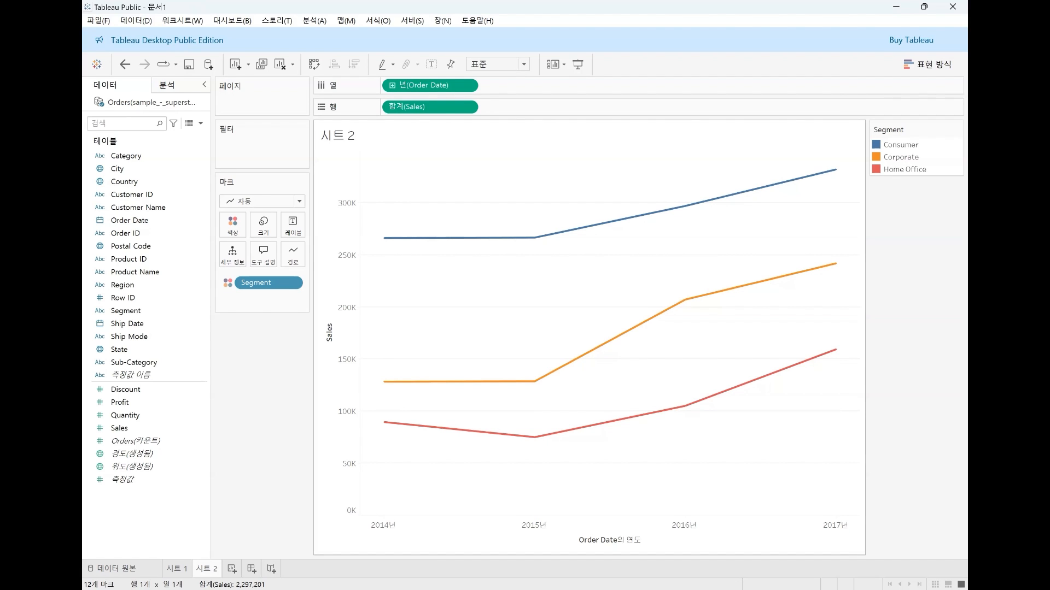
Check the mark stacking setting of the continuous line chart without changing it.
left_click(323, 20)
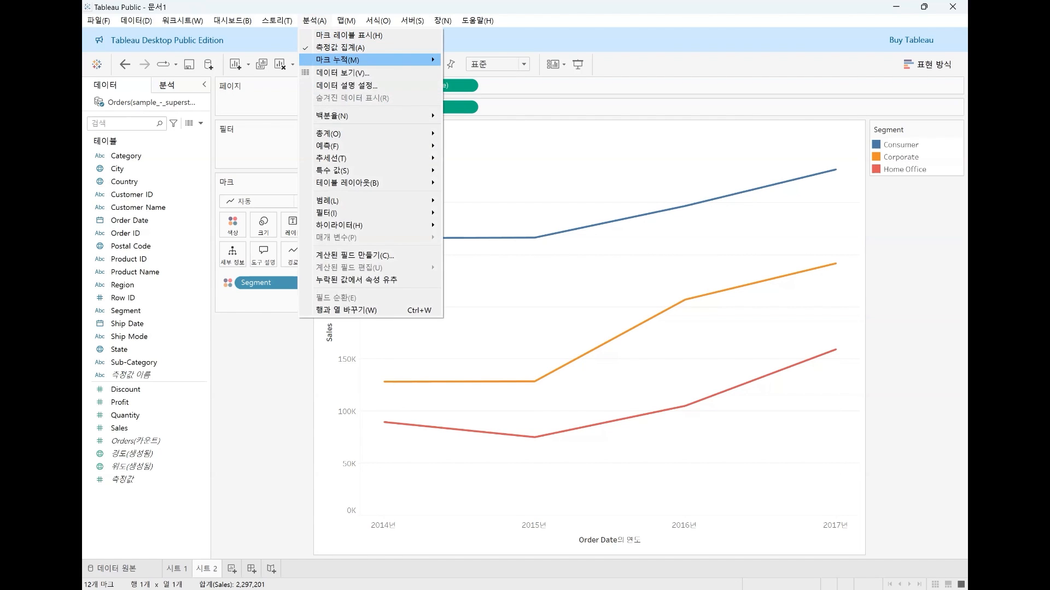
mouse_move(382, 59)
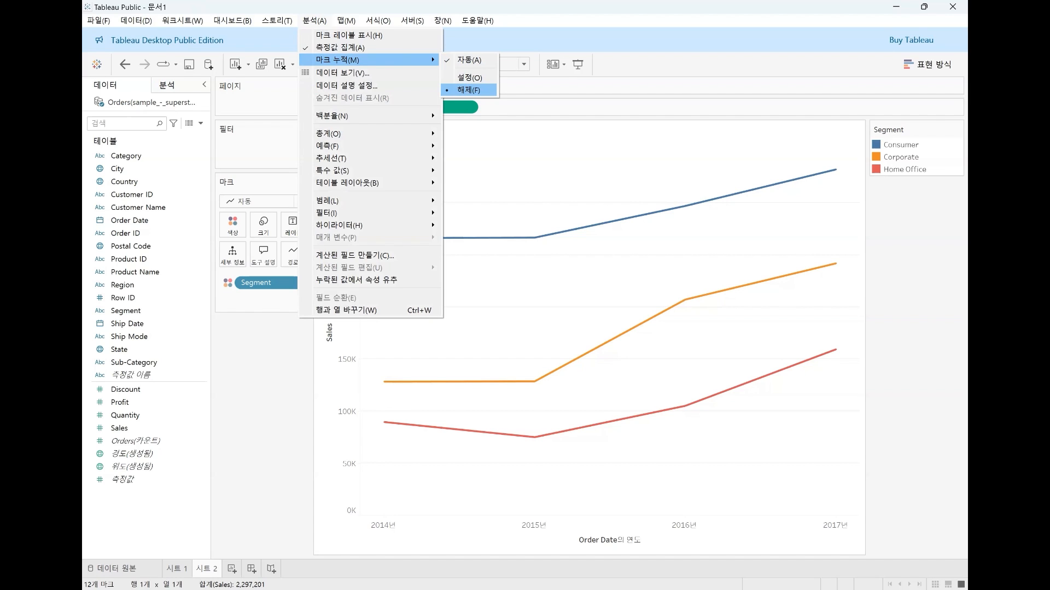
left_click(404, 356)
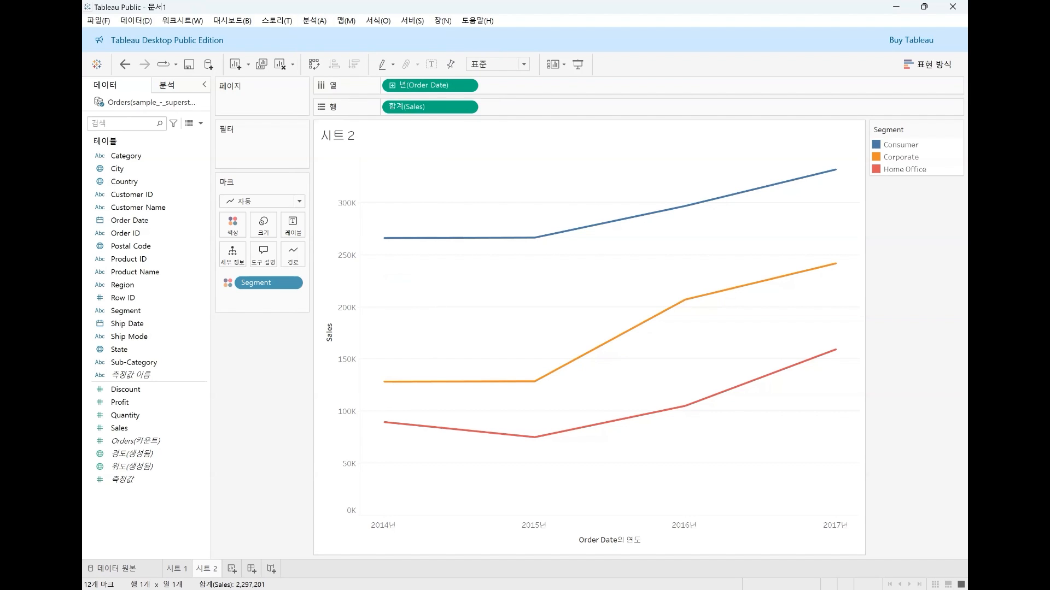